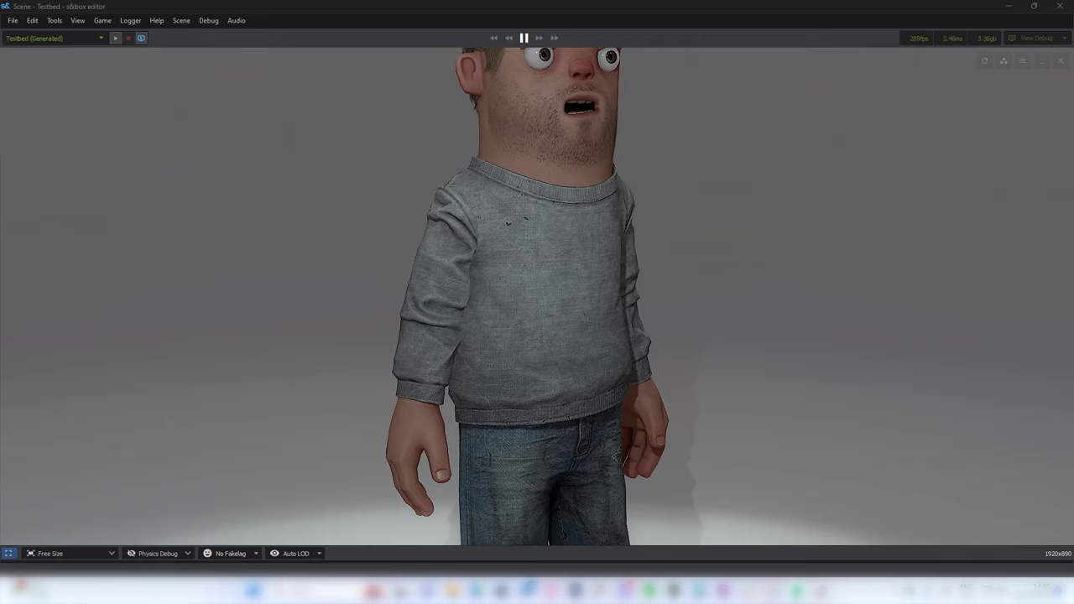
Switch to Adobe Substance 3D Painter and inspect the loose_jumper model in the 3D view
key(super)
key(super)
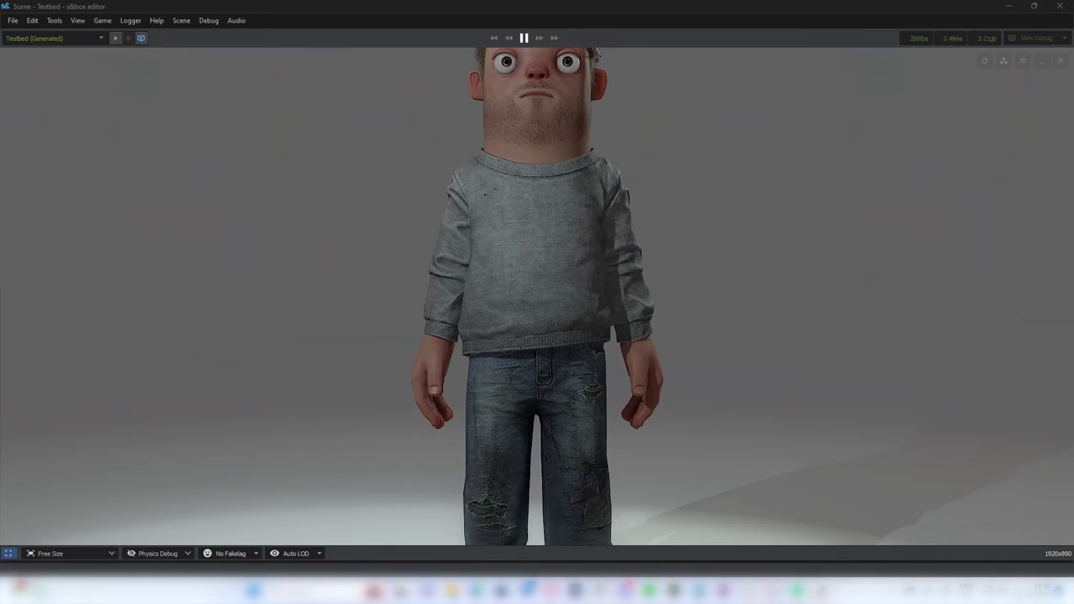
key(super)
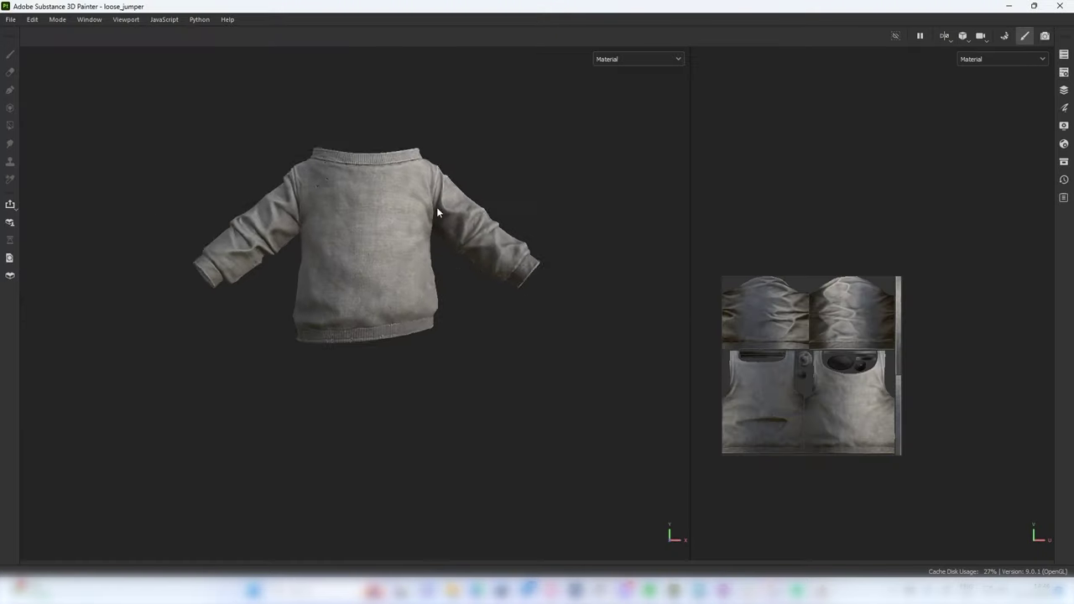
mouse_move(445, 211)
alt+mouse_down()
mouse_move(407, 277)
mouse_move(445, 293)
alt+mouse_up()
alt+middle_drag(446, 293, 416, 295)
scroll(417, 294, up, 1)
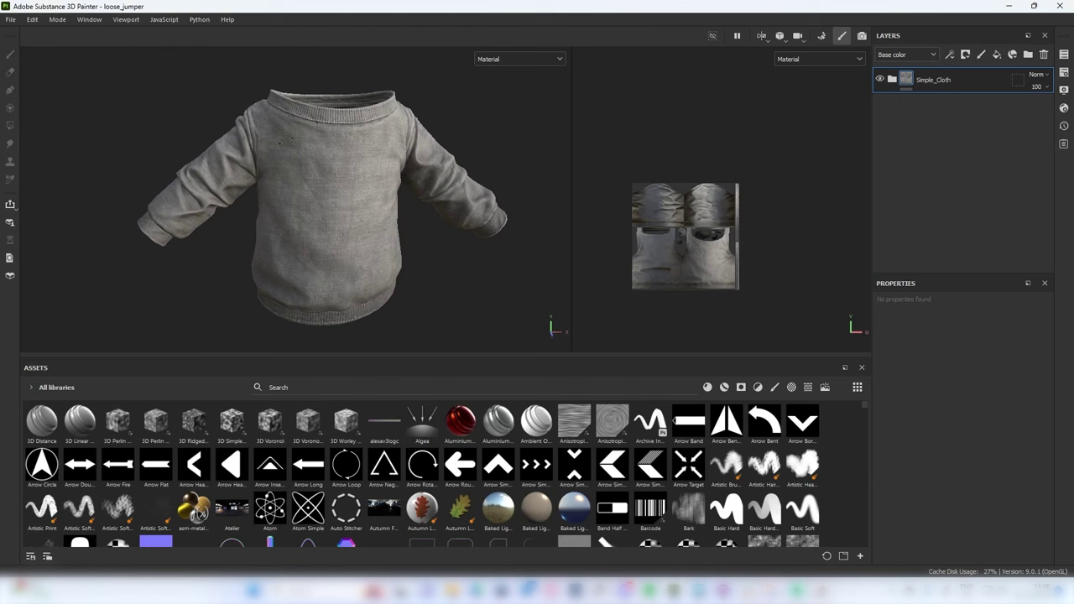
Switch to the Testbed scene in the s&box editor and examine the jumper on the character up close
mouse_move(572, 589)
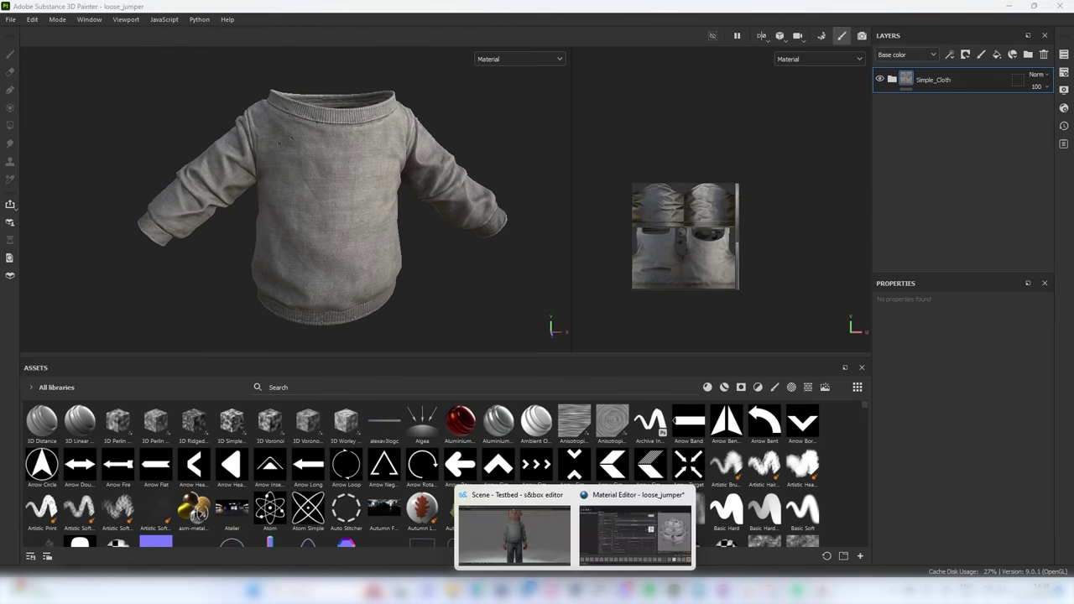
click(524, 544)
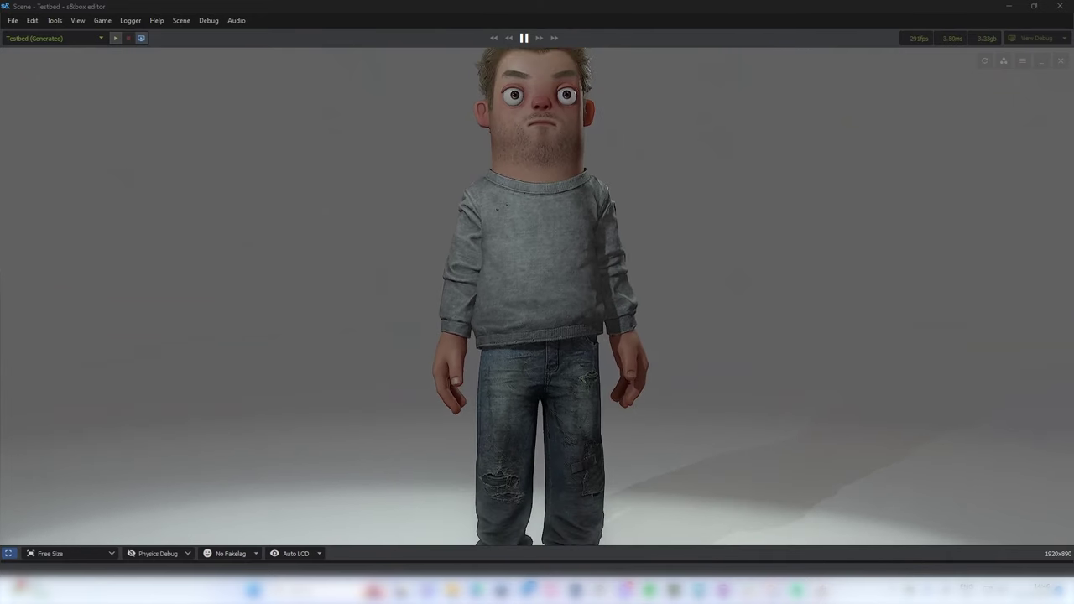
key(w)
key(d)
key(a)
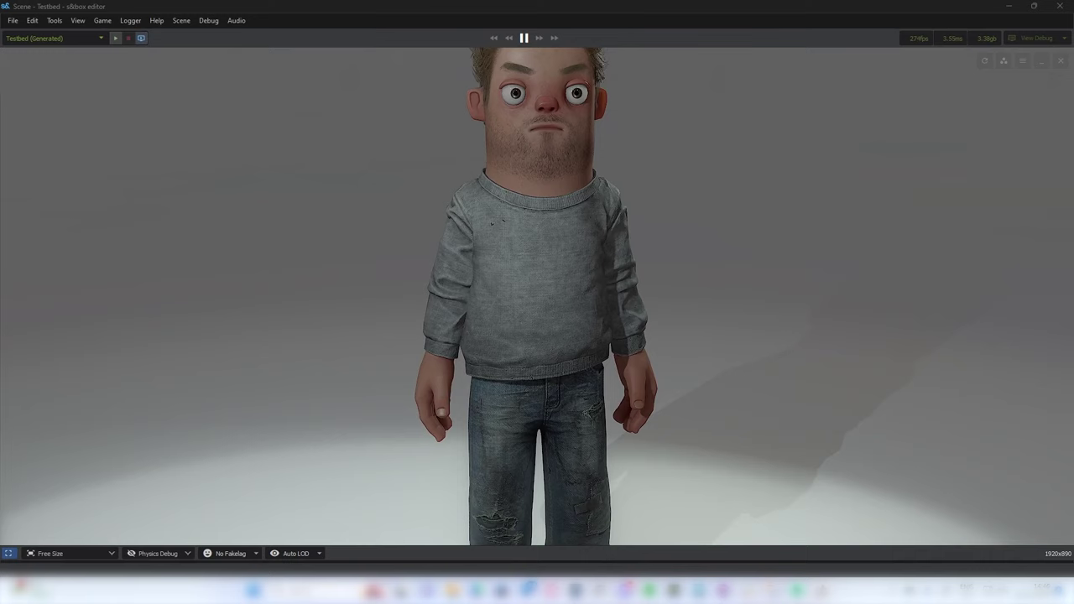
Return to Substance 3D Painter, add a fill layer above Simple_Cloth and hide the Simple_Cloth folder
key(super)
mouse_move(673, 591)
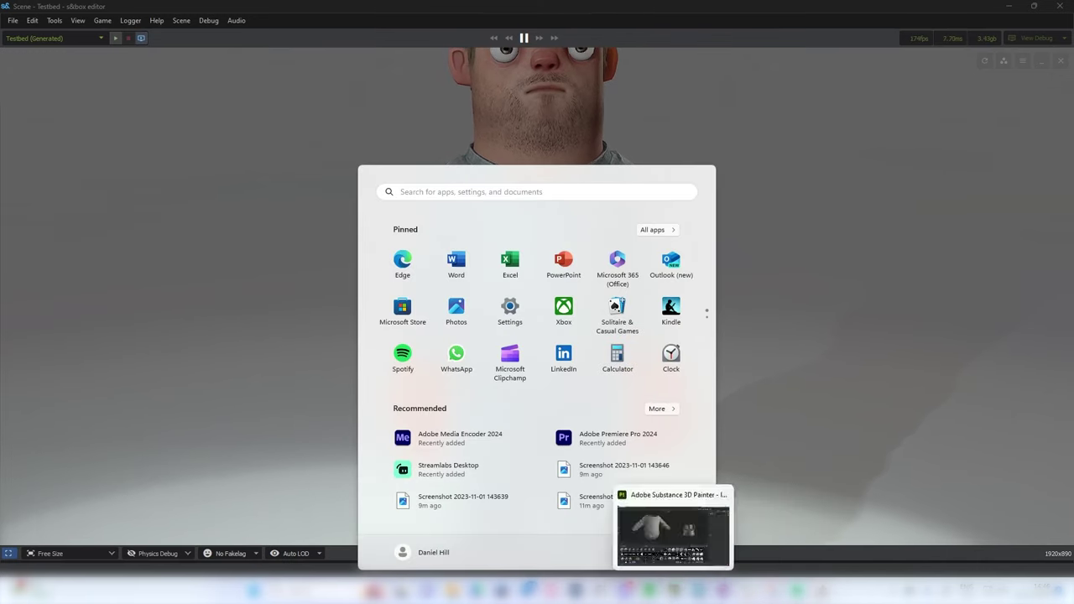
click(672, 533)
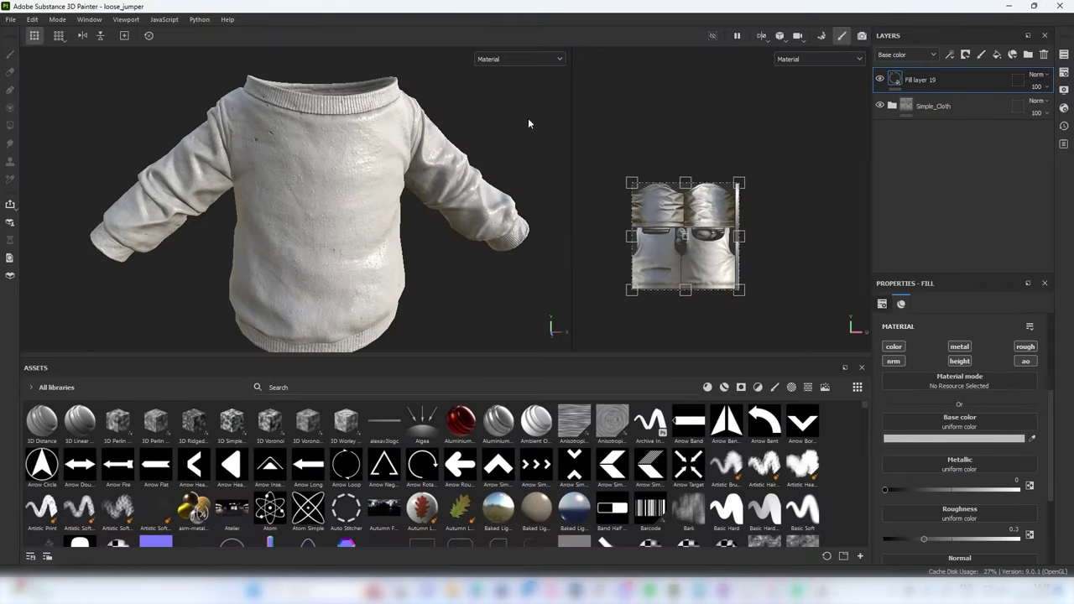
alt+drag(289, 174, 320, 148)
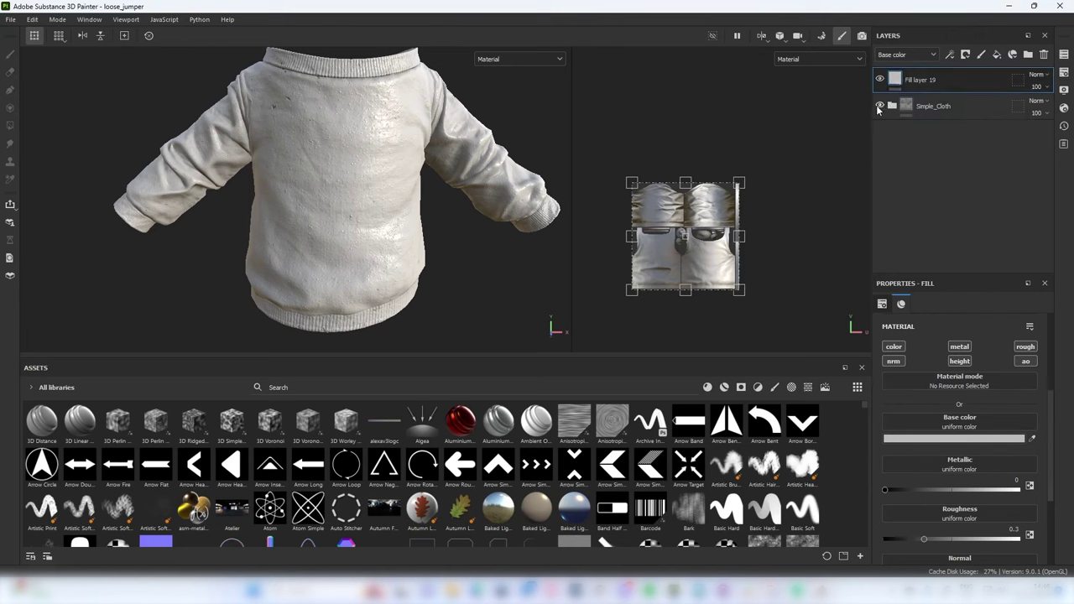
alt+drag(537, 125, 429, 160)
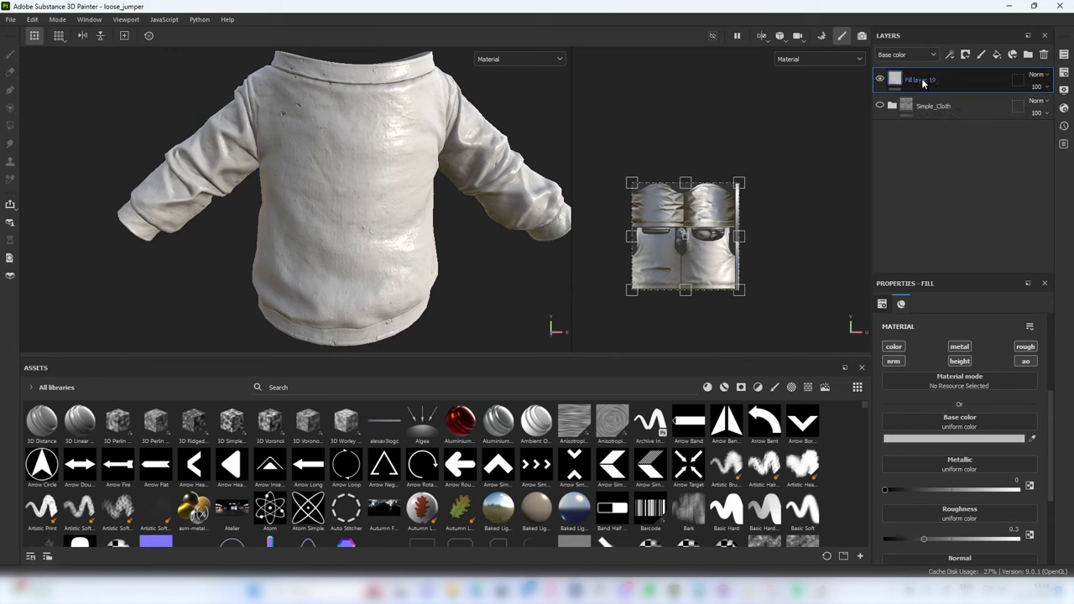
Group the new fill layer into a folder named Cloth
key(ctrl+g)
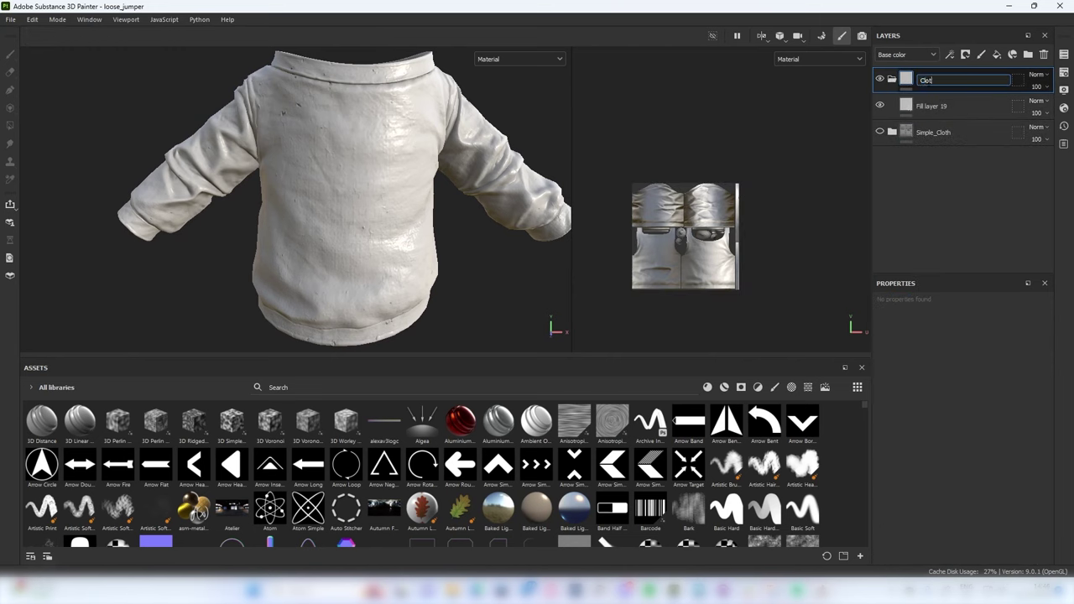
click(931, 106)
Set the fill layer's base color to mid grey 9B9B9B and its roughness to 1
scroll(938, 434, down, 1)
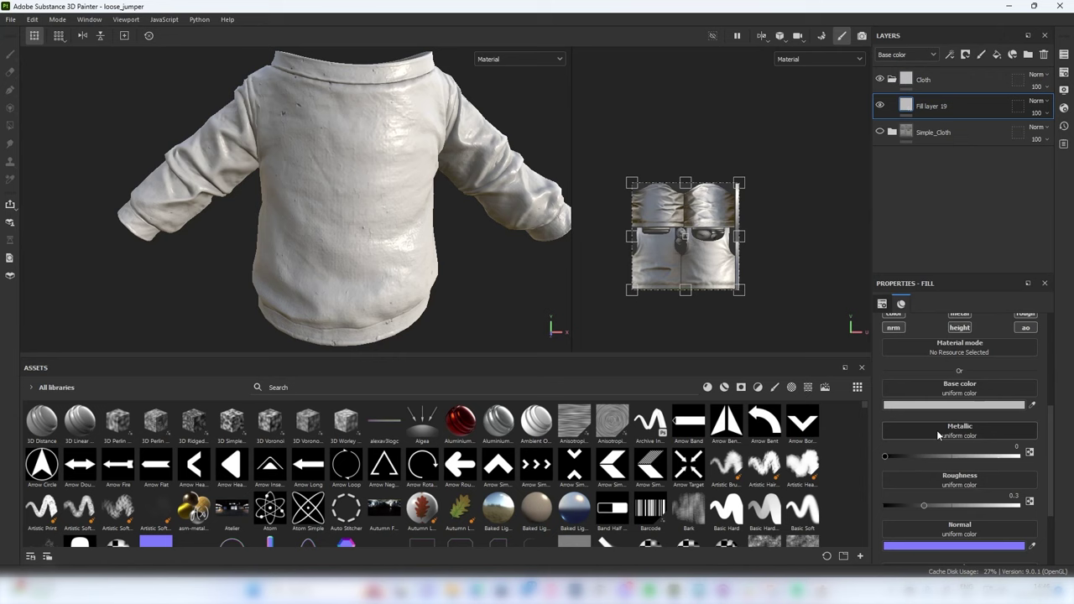
click(932, 405)
mouse_move(937, 442)
mouse_down()
mouse_move(910, 443)
mouse_move(1020, 471)
mouse_up()
click(580, 219)
scroll(944, 360, down, 1)
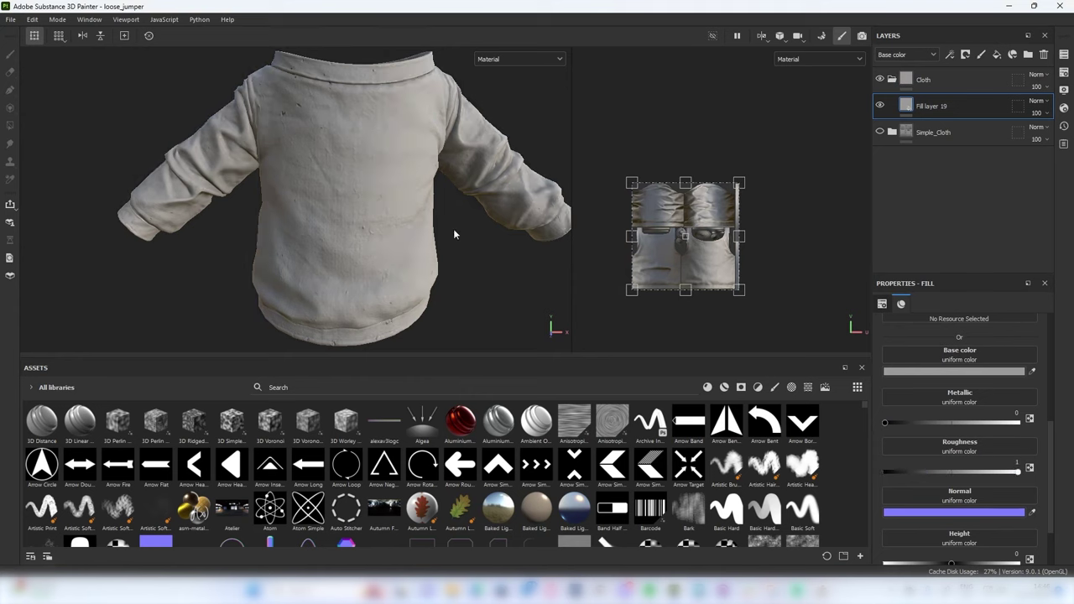
alt+drag(179, 54, 352, 135)
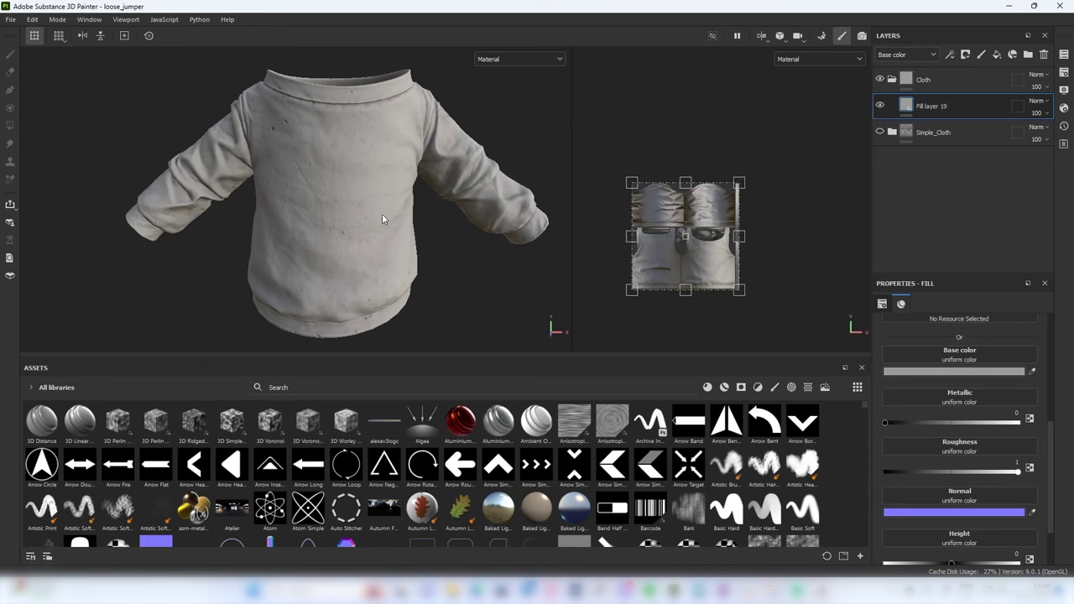
Widen the 3D view and rename the grey fill layer to "base_clothy :)"
alt+drag(383, 215, 862, 178)
scroll(501, 162, up, 3)
mouse_move(501, 163)
alt+mouse_down()
mouse_move(465, 160)
mouse_move(505, 154)
alt+mouse_up()
click(963, 372)
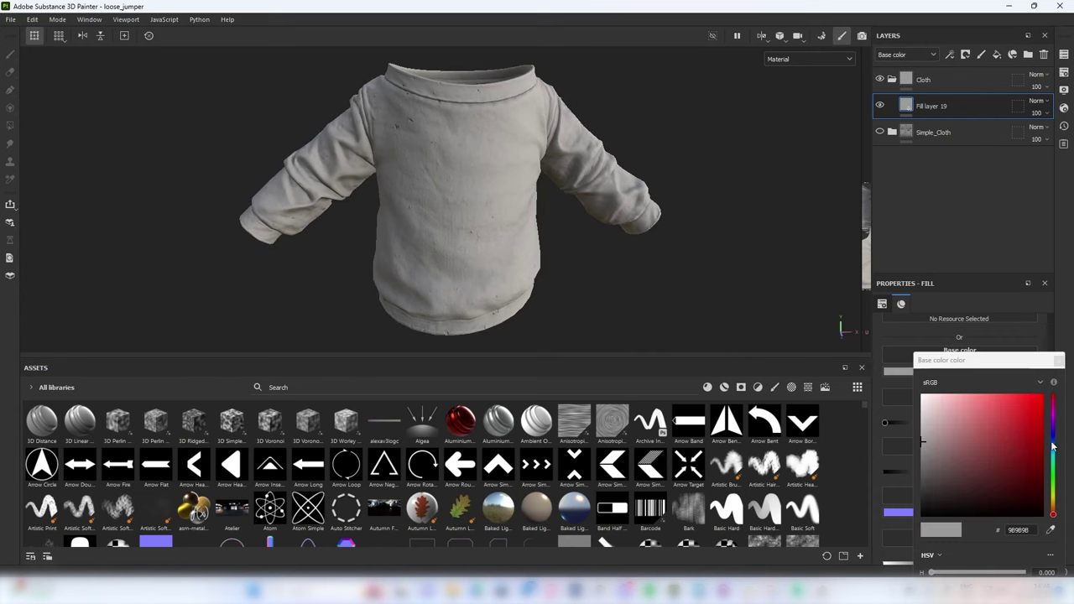
click(732, 215)
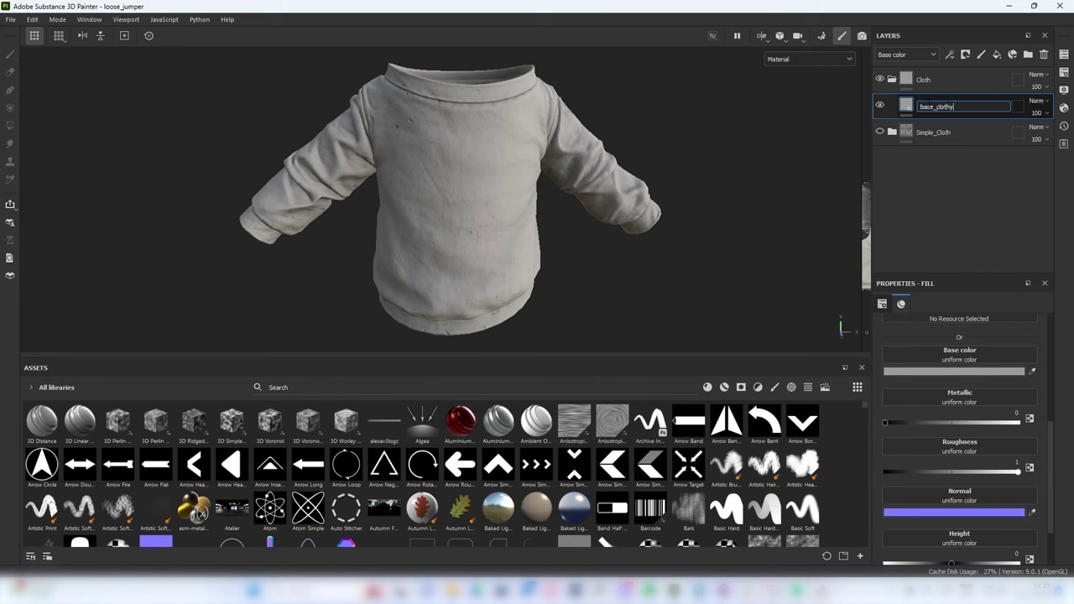
text(:))
key(Return)
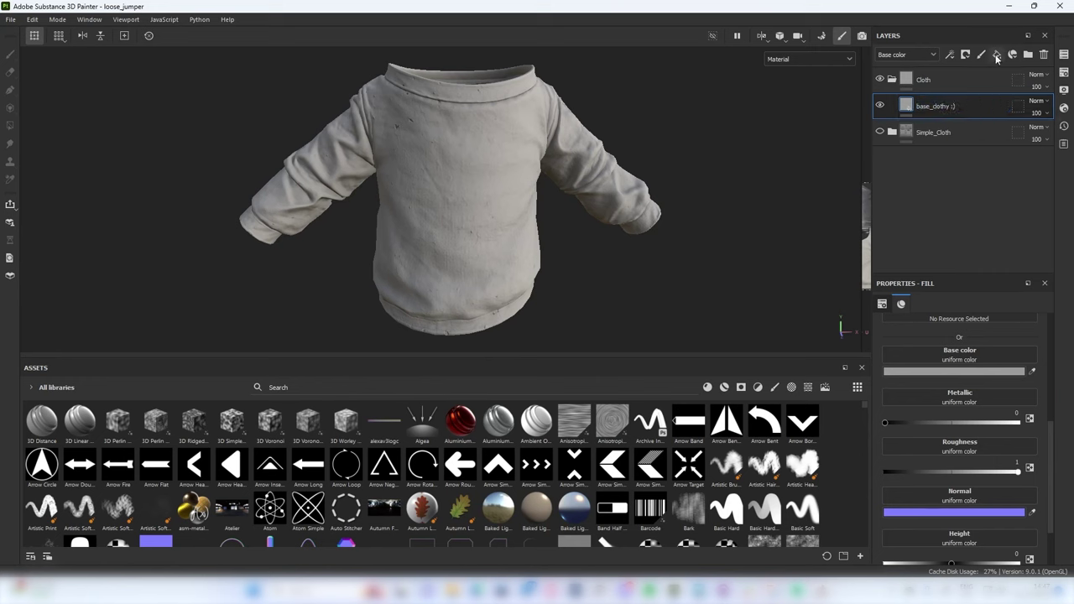
Add another fill layer above the base_clothy layer in the Cloth folder
click(996, 54)
right_click(961, 102)
alt+drag(502, 160, 513, 148)
scroll(514, 148, up, 3)
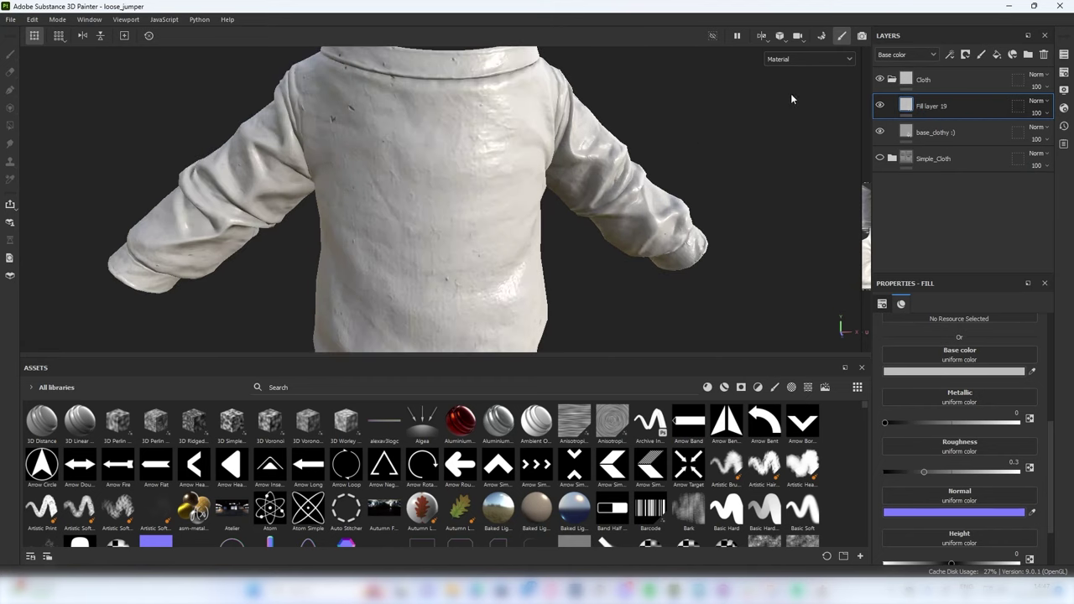
Hide the new fill layer and examine the bare base cloth across the jumper's body, hem and sleeves
click(879, 106)
alt+drag(488, 185, 546, 189)
key(Tab)
shift+right_drag(601, 190, 582, 197)
alt+middle_drag(545, 294, 542, 180)
alt+drag(541, 181, 638, 180)
shift+right_drag(652, 184, 588, 244)
alt+middle_drag(579, 261, 666, 123)
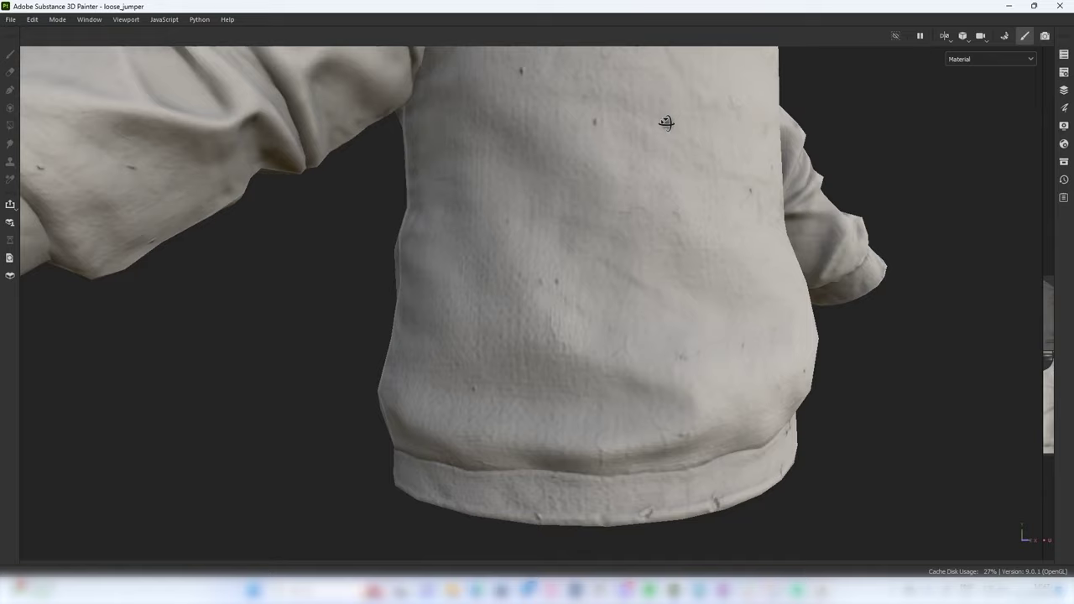
alt+drag(666, 122, 681, 117)
shift+right_drag(681, 159, 688, 231)
alt+drag(688, 230, 511, 227)
key(Tab)
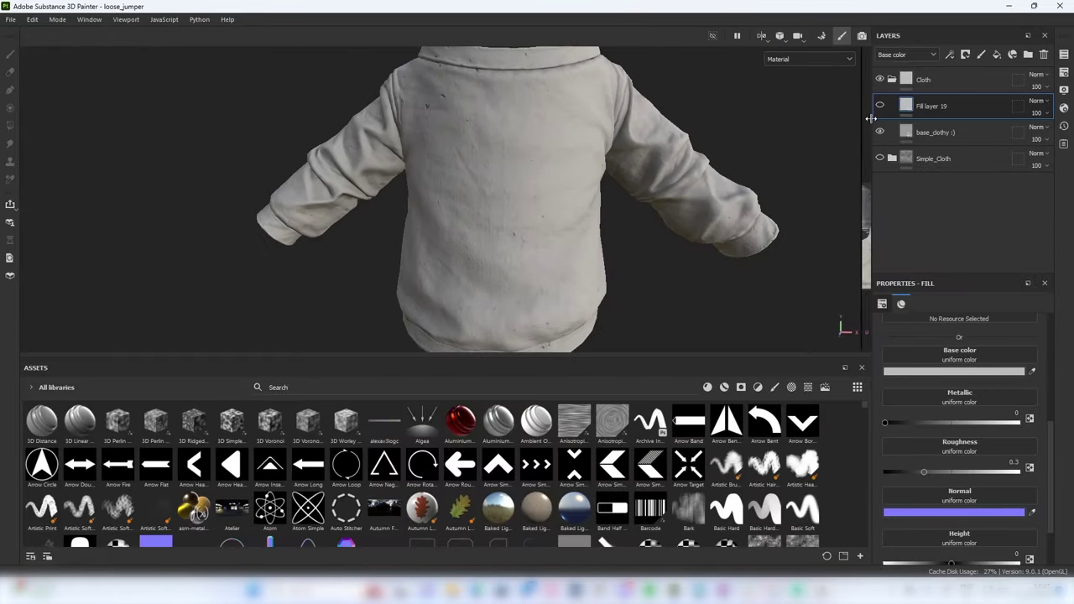
Show the new fill layer again and mask it with the Weave 2 pattern at a UV tiling of 10.62
right_click(958, 107)
click(944, 36)
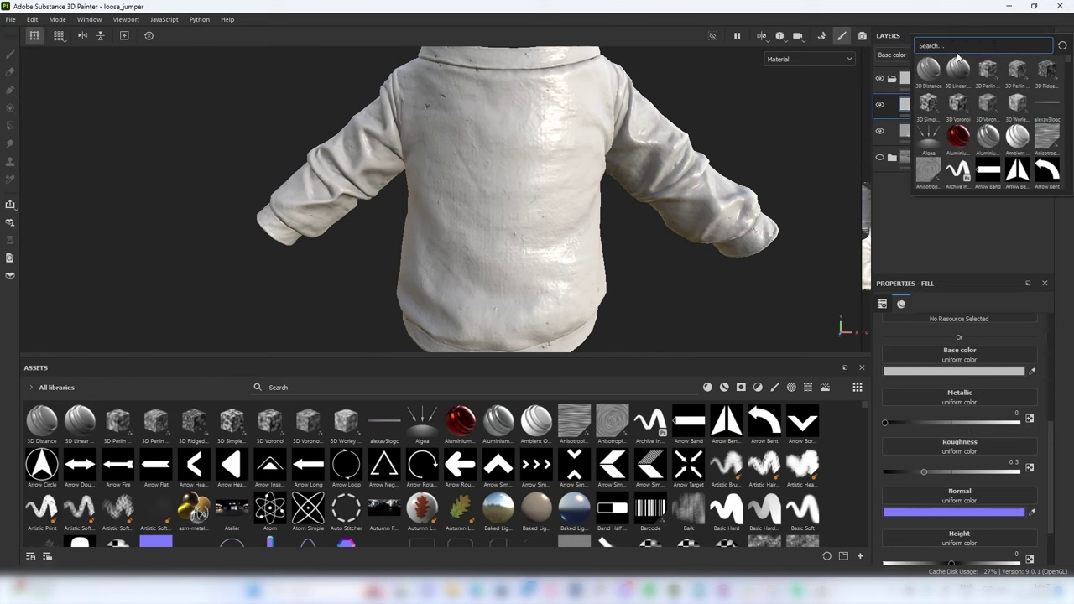
text(weavc)
key(BackSpace)
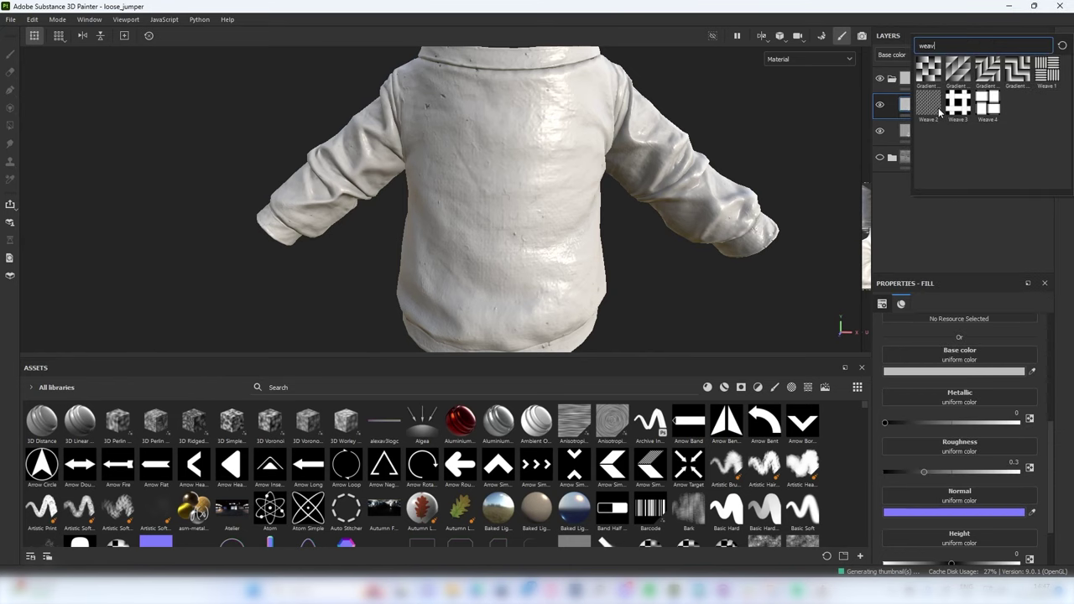
text(e)
click(933, 109)
scroll(671, 109, up, 3)
click(973, 131)
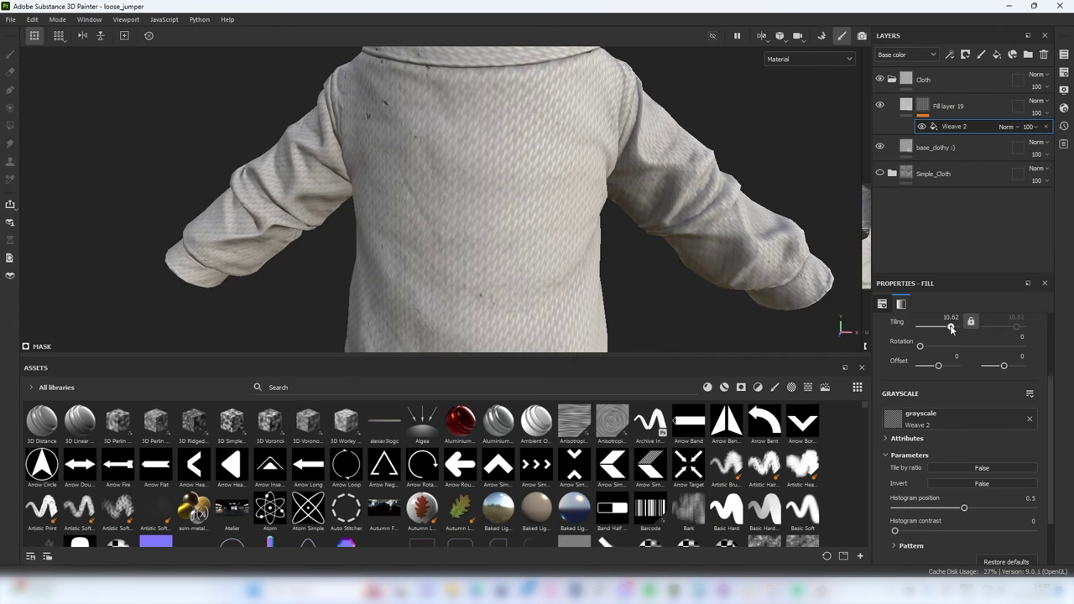
Set the tiling in the Weave 2 mask's pattern parameters to 2
scroll(930, 398, down, 2)
click(907, 485)
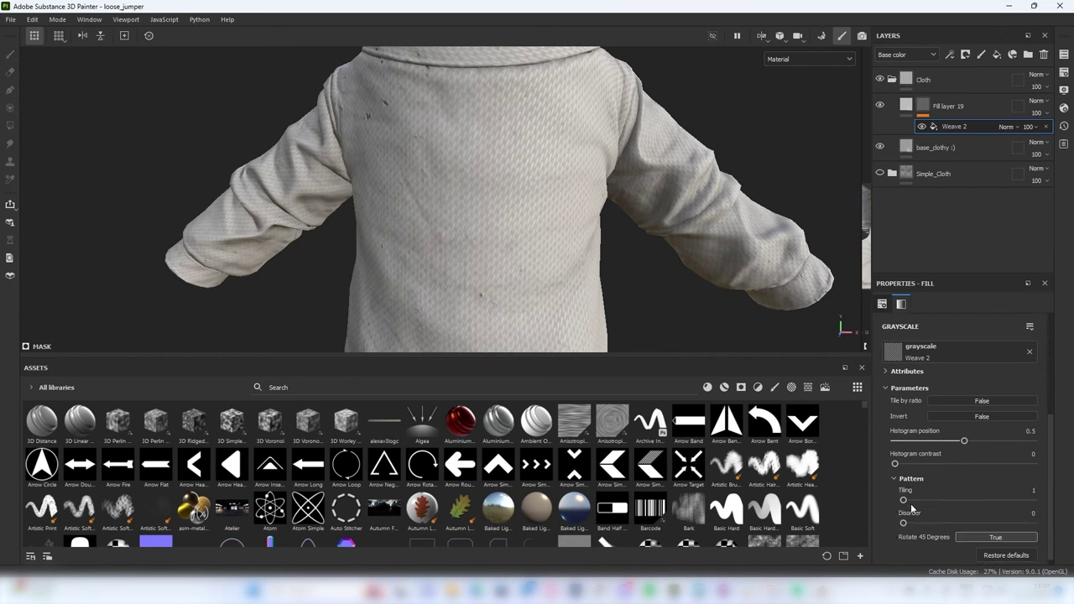
drag(910, 502, 921, 502)
scroll(956, 403, up, 3)
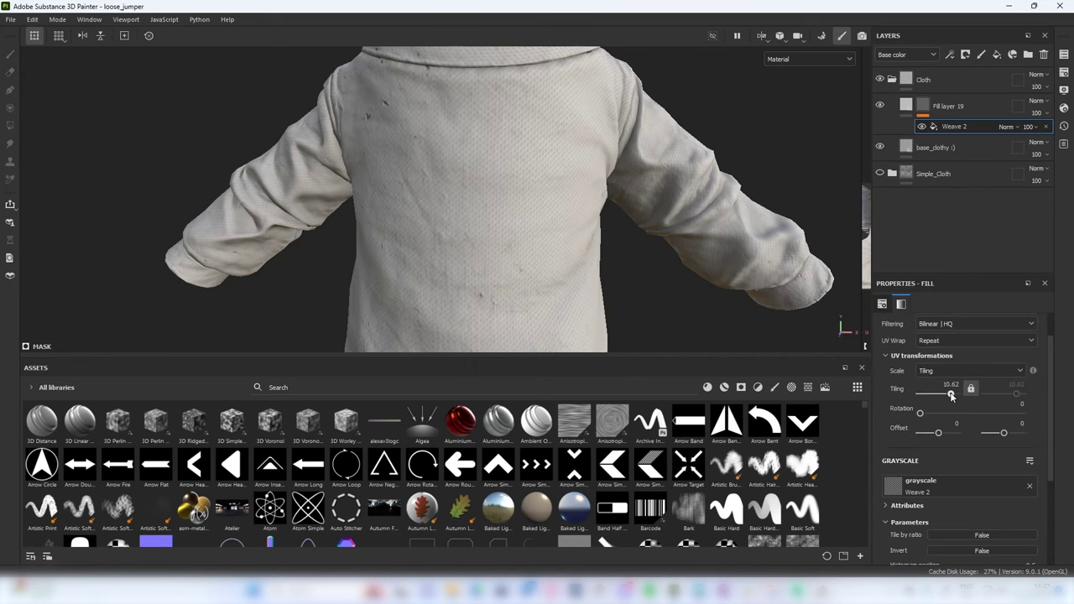
scroll(604, 202, up, 2)
alt+drag(520, 172, 574, 170)
Limit the weave fill layer's material to the color and roughness channels, with roughness set to 0.3347
click(901, 106)
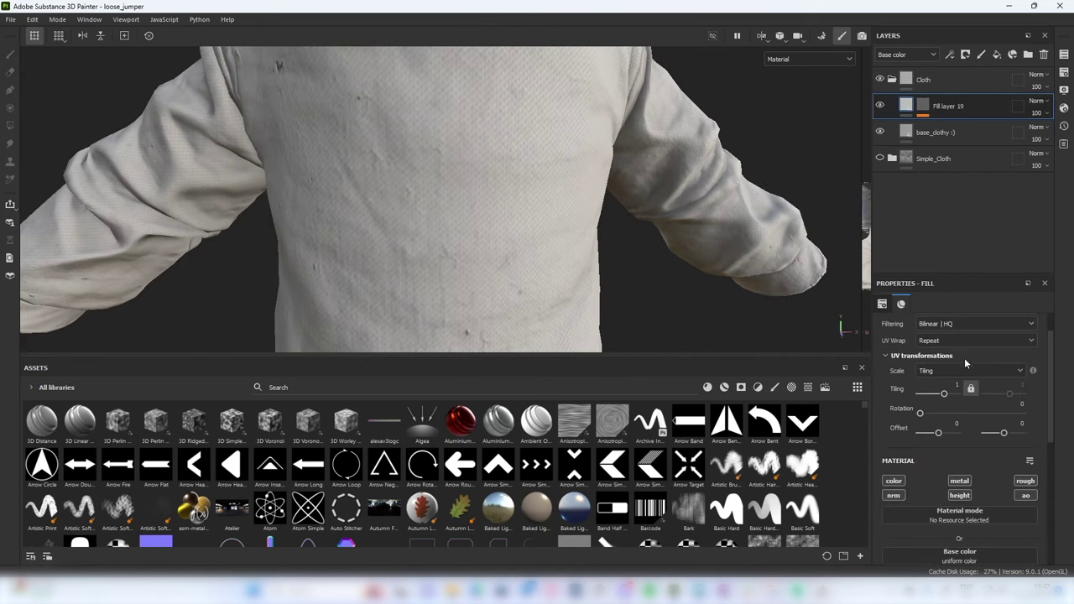
scroll(973, 459, down, 1)
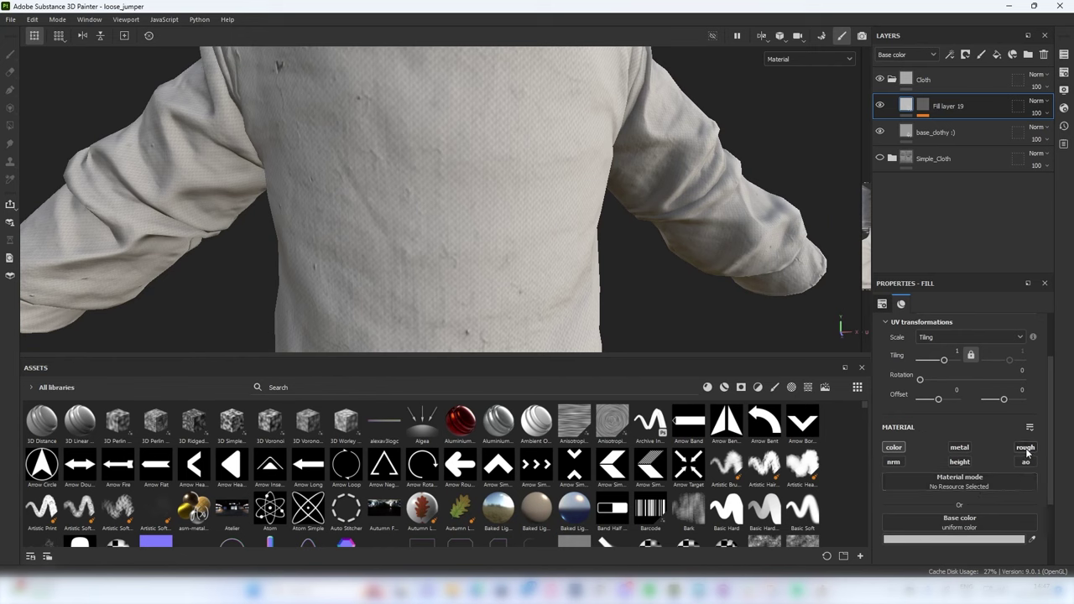
click(1025, 447)
scroll(947, 537, down, 2)
click(928, 522)
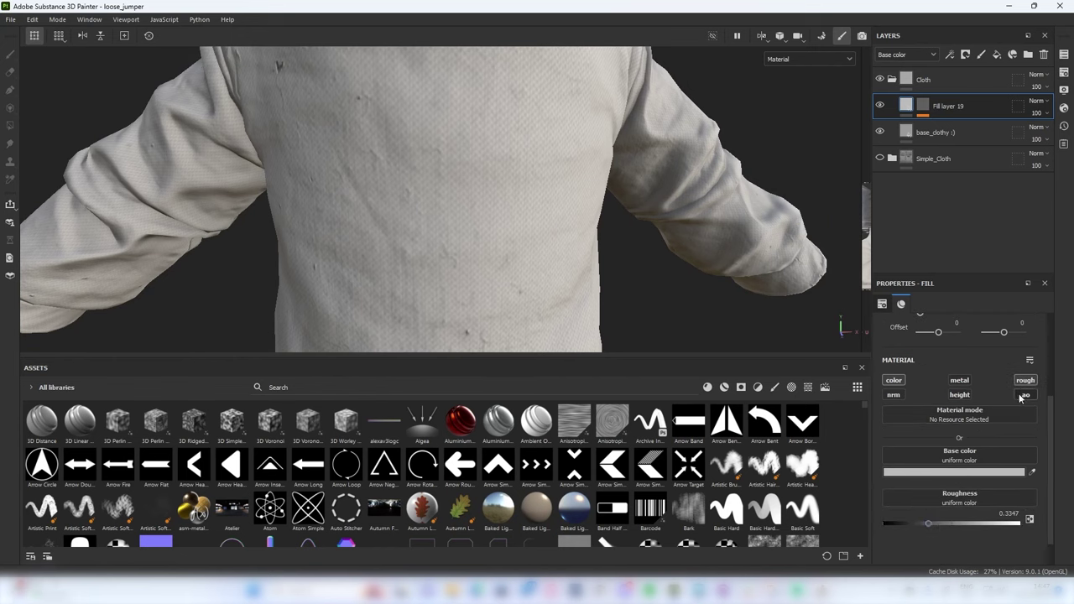
Enable the height channel on the weave fill layer and set its height to 0.0531
click(959, 395)
scroll(953, 537, down, 1)
drag(951, 540, 955, 537)
scroll(487, 209, down, 3)
alt+middle_drag(475, 157, 493, 231)
scroll(495, 231, up, 2)
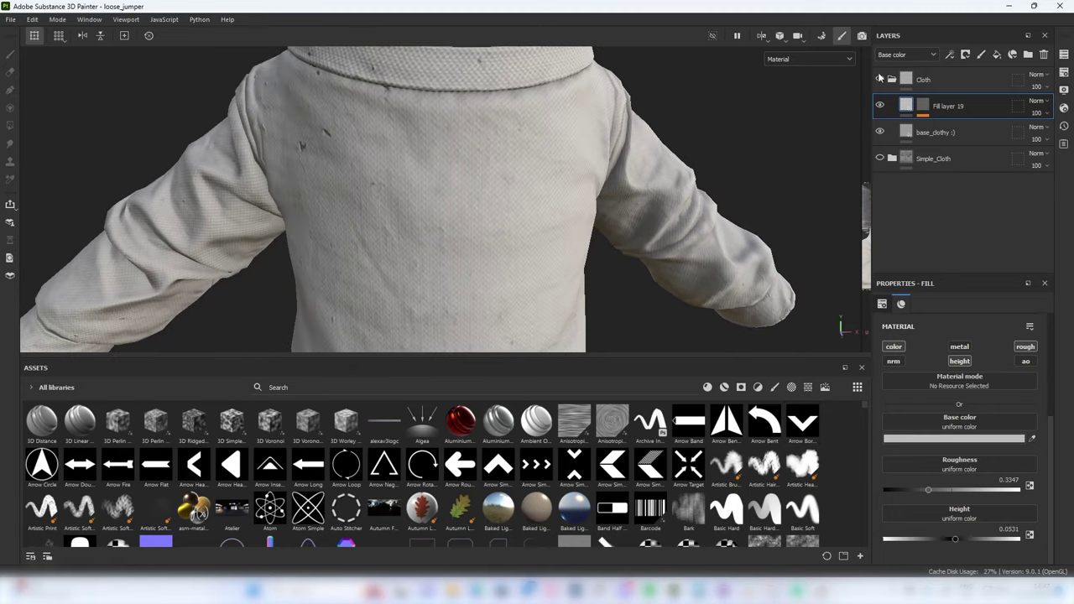
Add a Warp filter above Weave 2 in the fill layer's mask
click(927, 106)
right_click(963, 124)
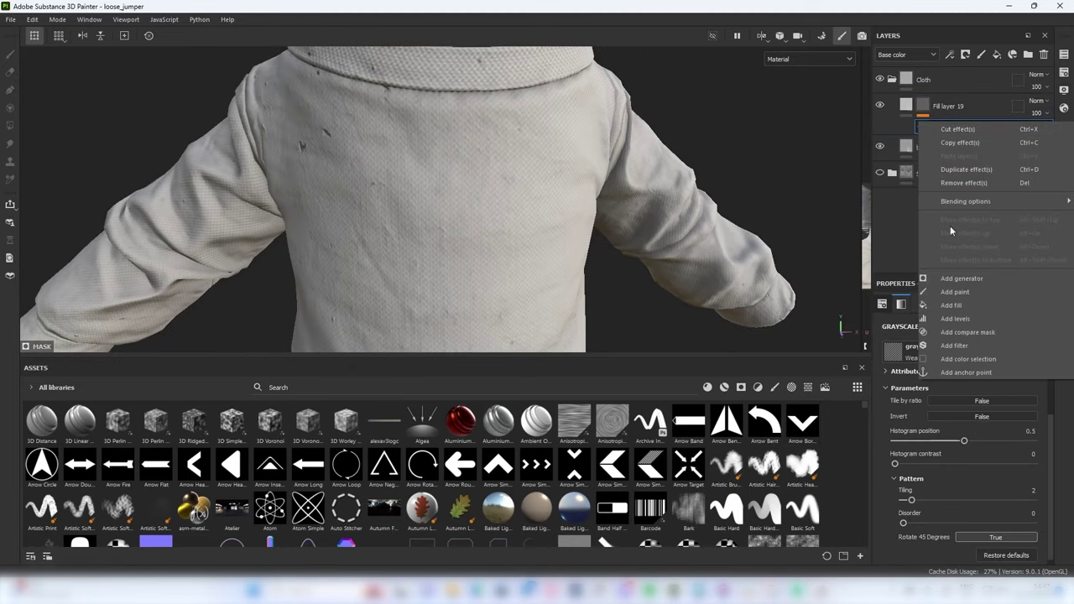
click(947, 346)
click(951, 336)
text(blu)
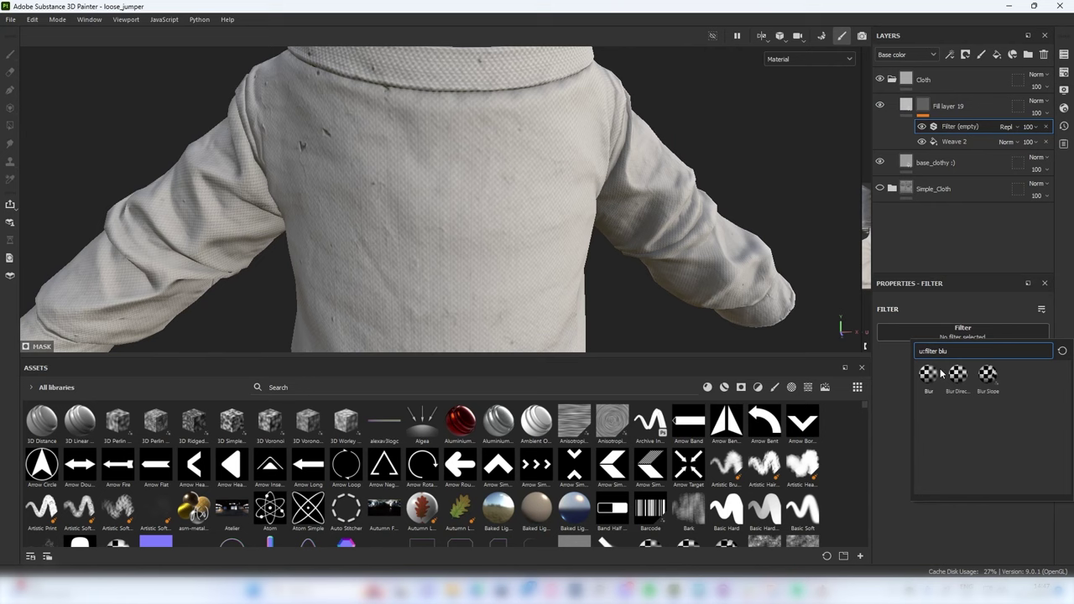
text(wra)
key(BackSpace)
key(BackSpace)
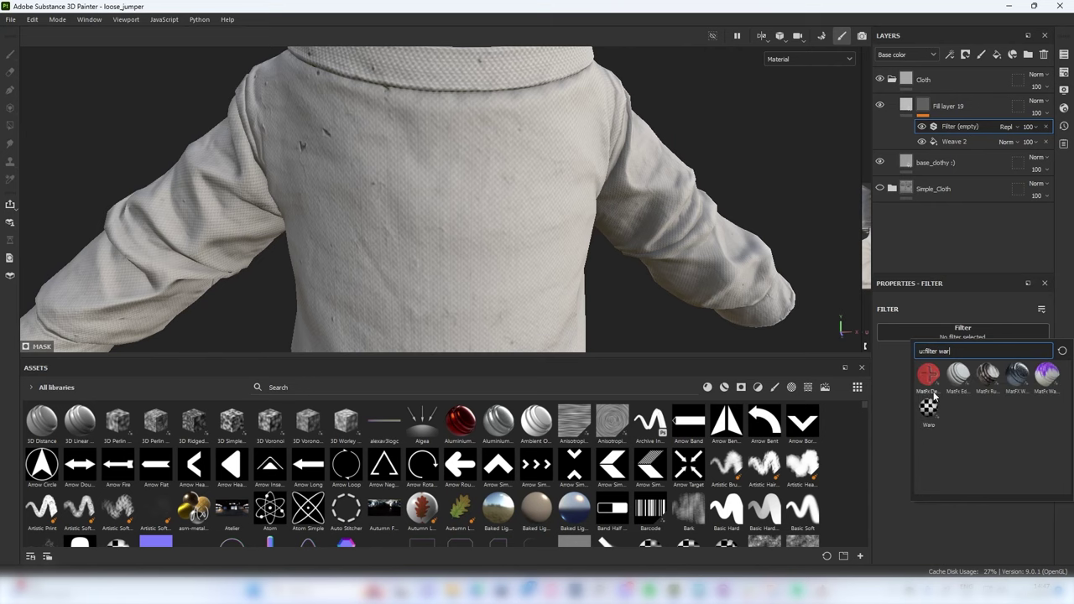
click(929, 408)
Reduce the Warp filter's intensity to 0.018, checking the mask on its own before returning to the material display
scroll(377, 219, up, 1)
drag(903, 423, 896, 424)
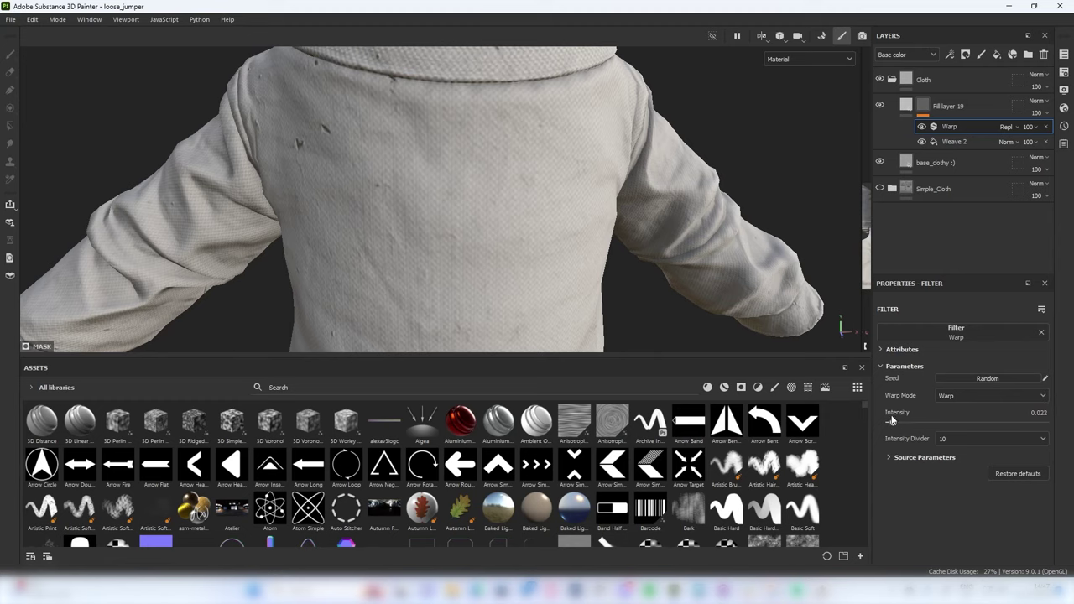
scroll(787, 189, up, 2)
alt+click(925, 106)
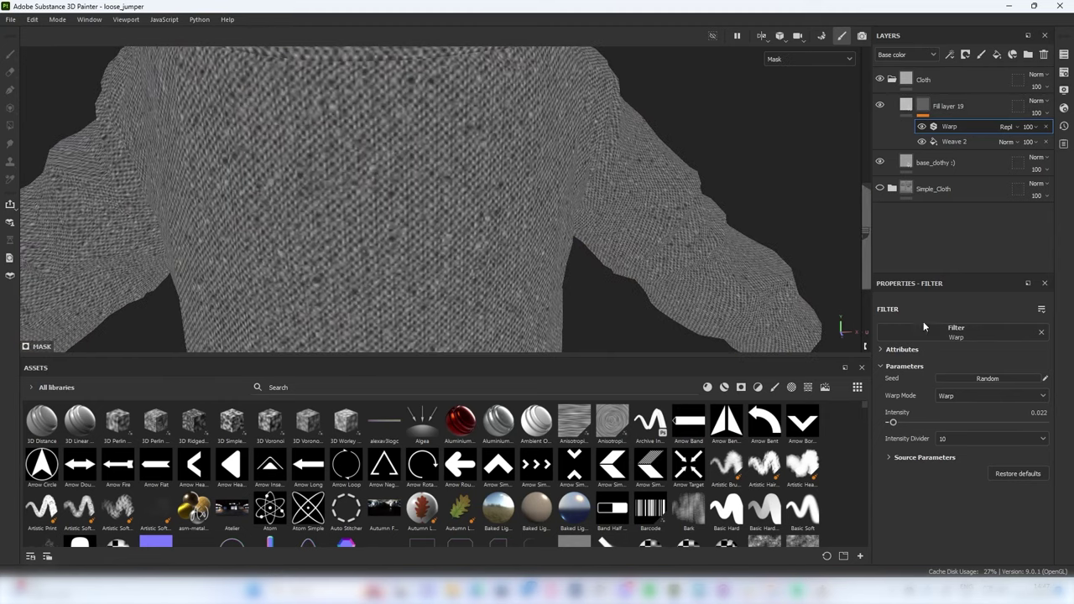
drag(893, 424, 892, 424)
scroll(434, 158, down, 2)
key(m)
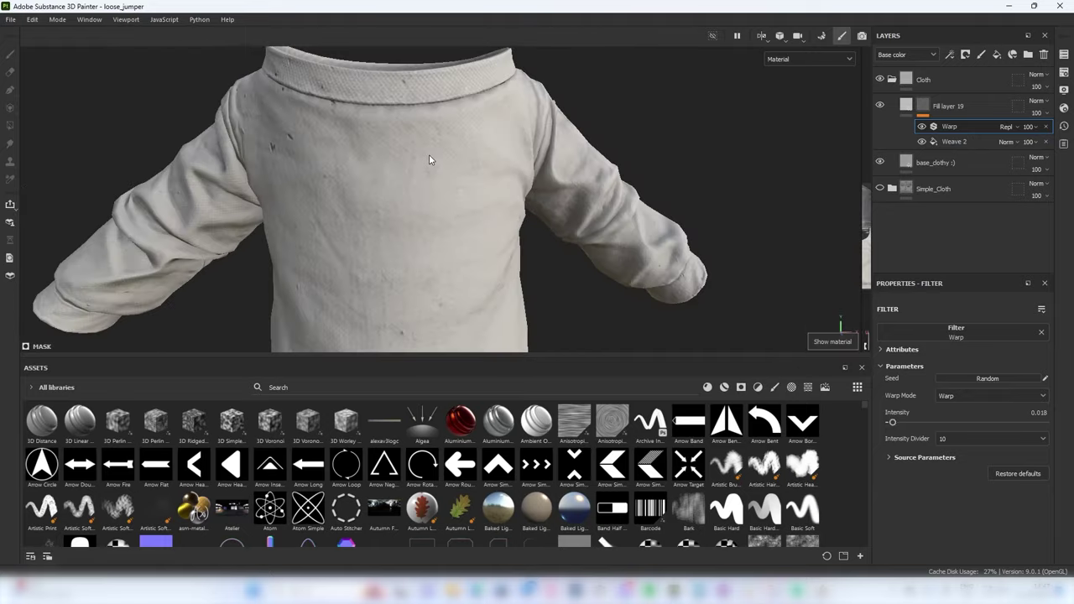
Examine the warped weave on the jumper's chest and sleeves, comparing the mask alone with the full material
scroll(417, 156, up, 5)
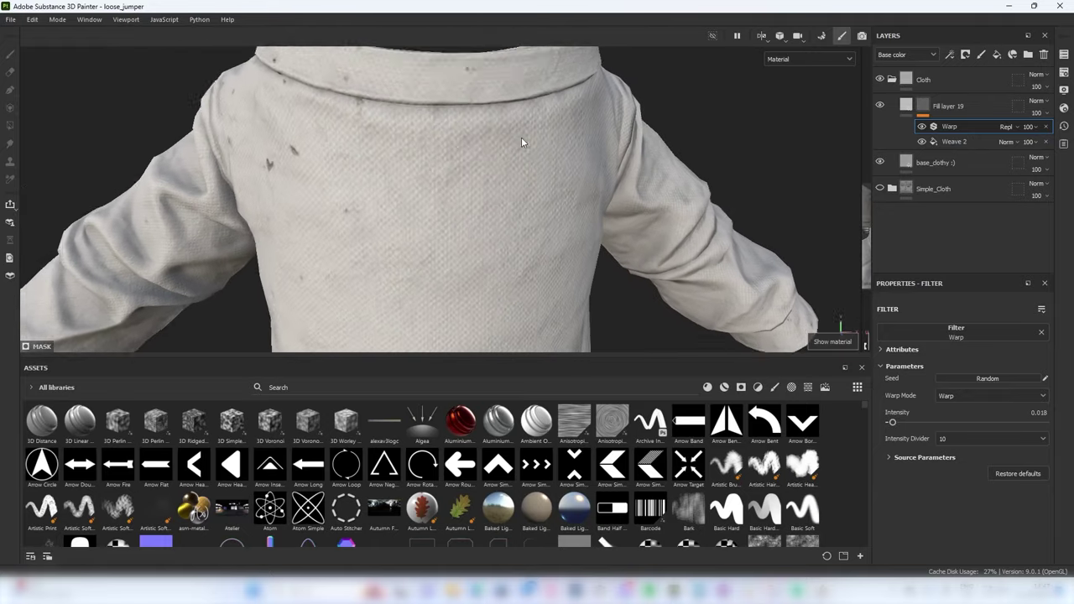
scroll(521, 139, up, 1)
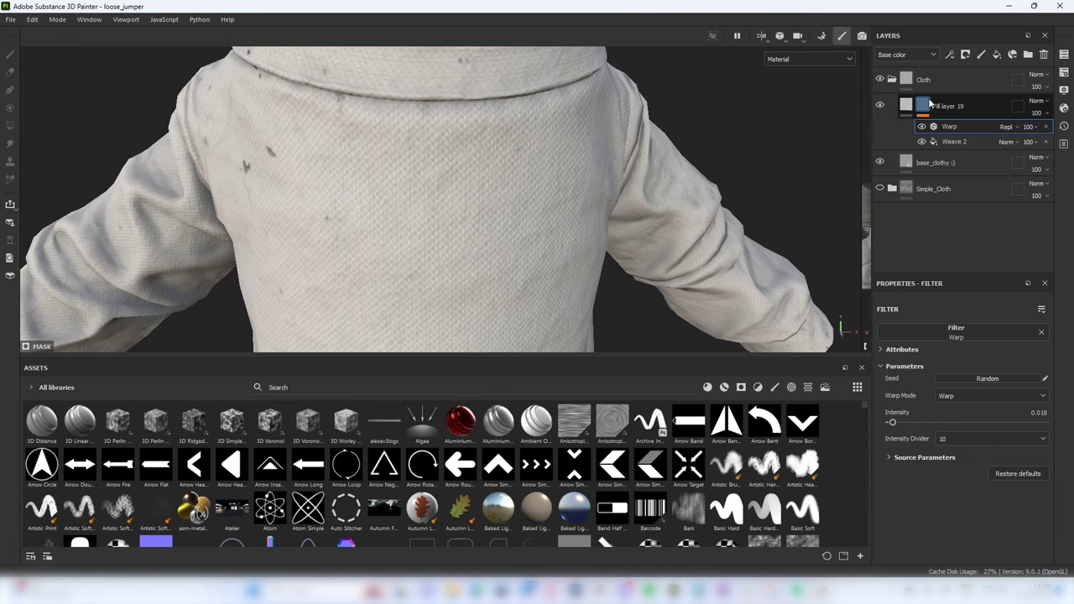
key(m)
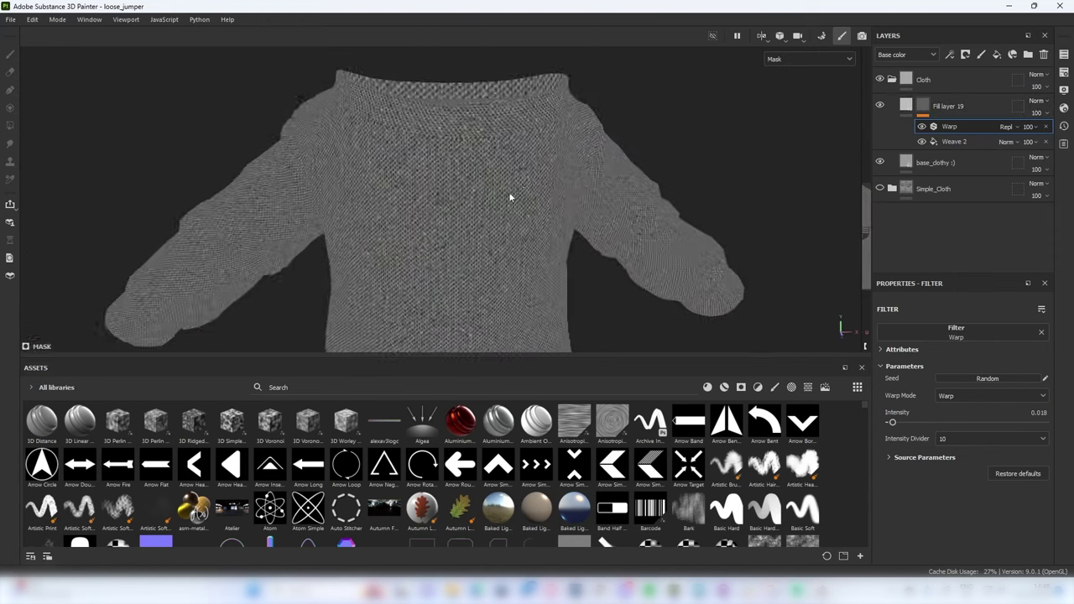
scroll(545, 151, down, 6)
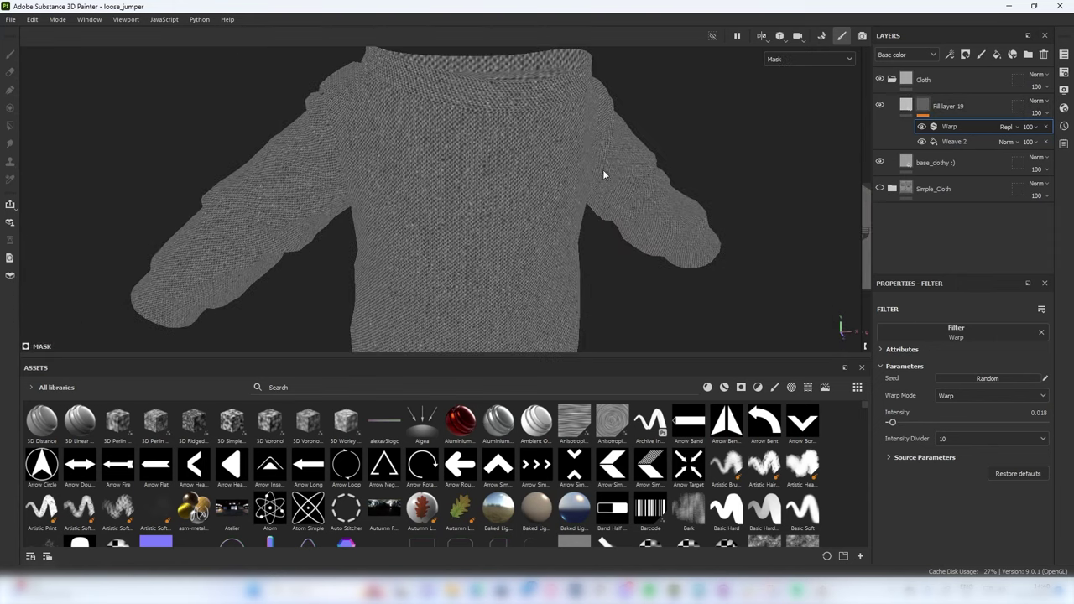
scroll(569, 118, up, 2)
key(m)
alt+drag(569, 119, 562, 125)
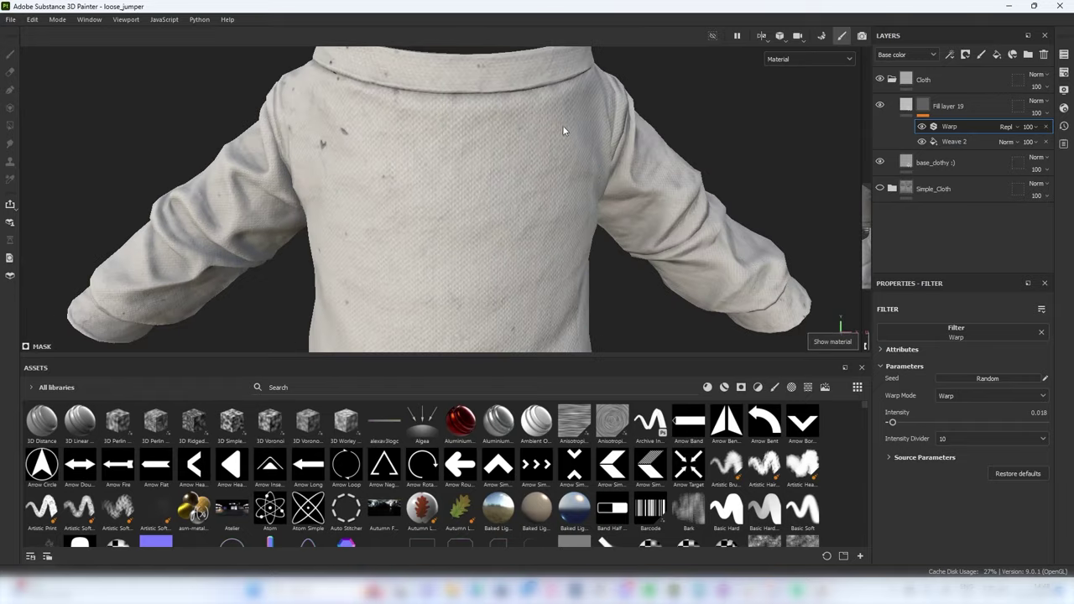
key(Tab)
key(Tab)
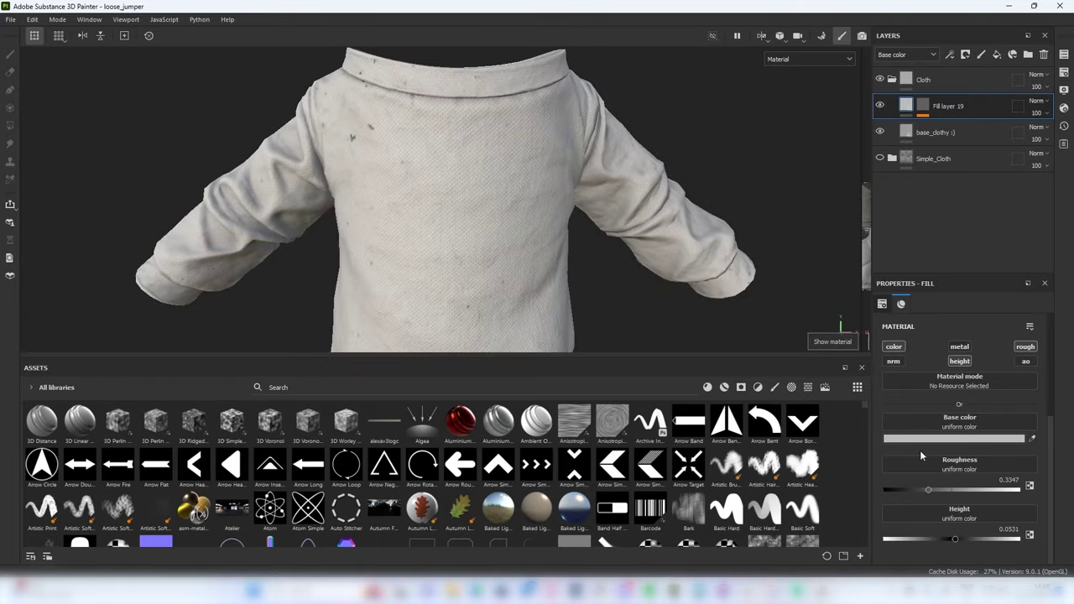
Set the weave fill layer's base color to the lighter grey B6B6B6, checking it in the base color channel and the full material
click(923, 438)
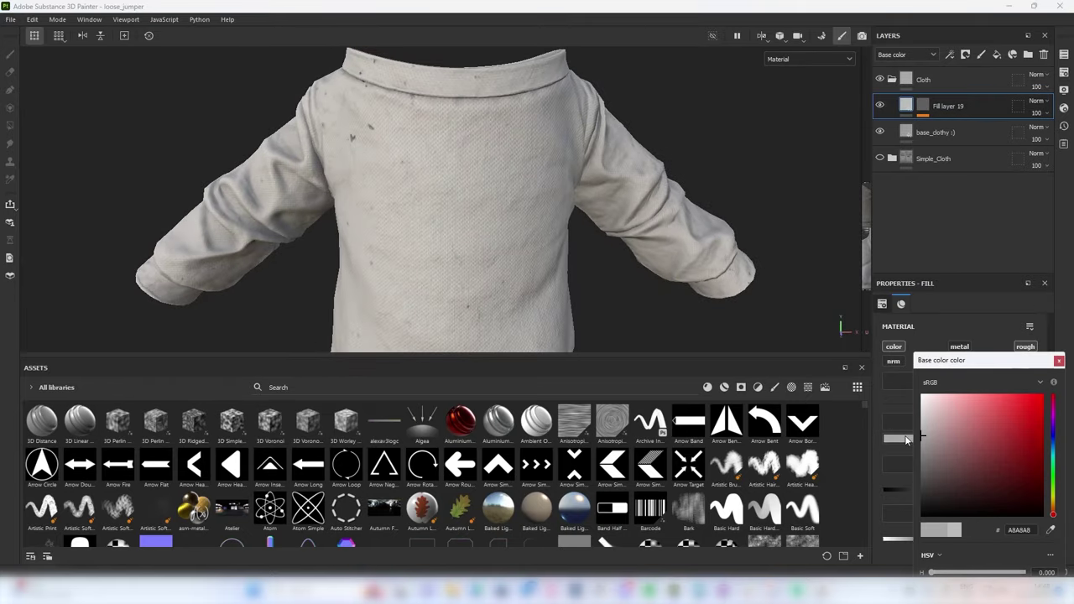
click(804, 60)
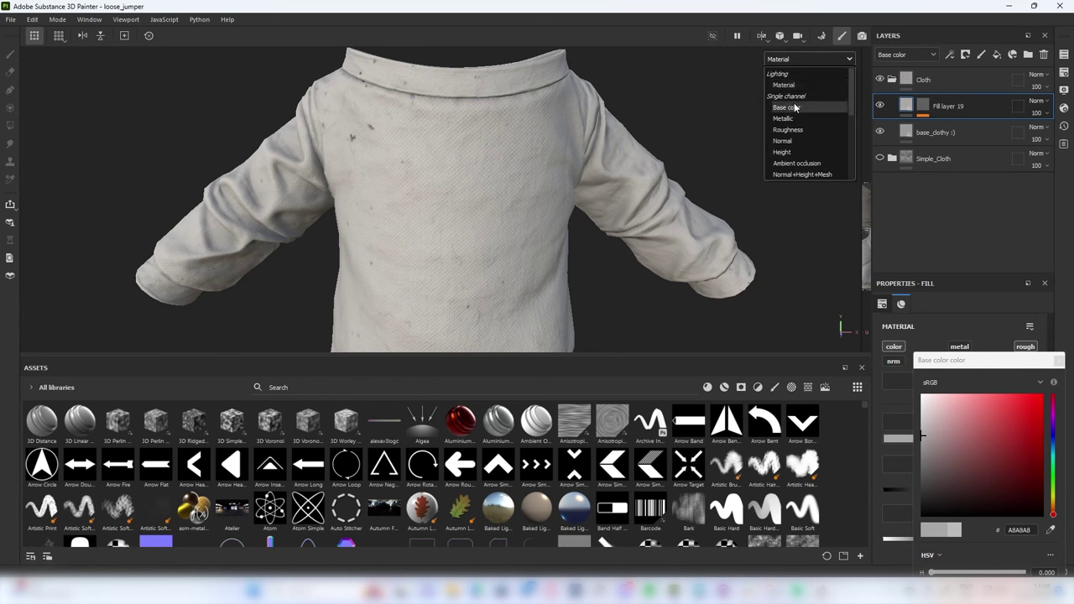
click(794, 106)
scroll(485, 135, up, 3)
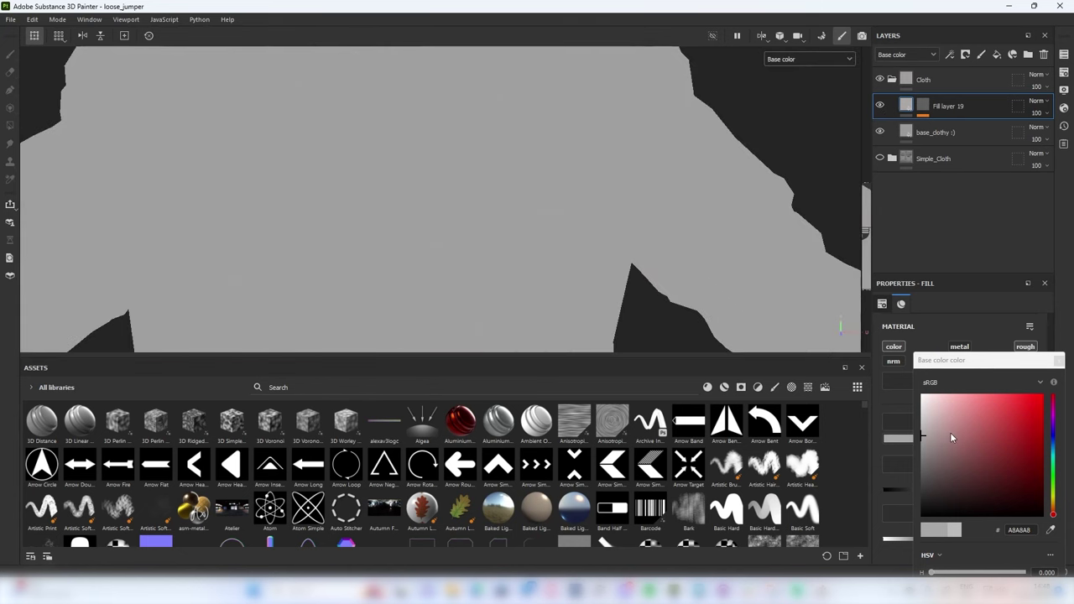
drag(925, 435, 913, 429)
scroll(519, 189, down, 3)
key(m)
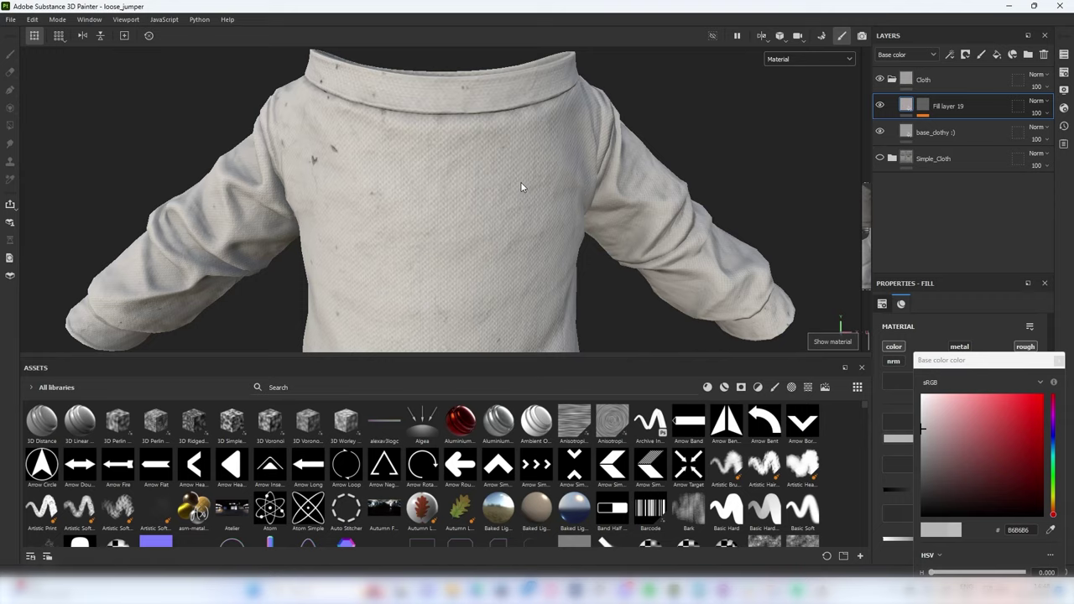
scroll(524, 183, down, 3)
scroll(527, 177, up, 4)
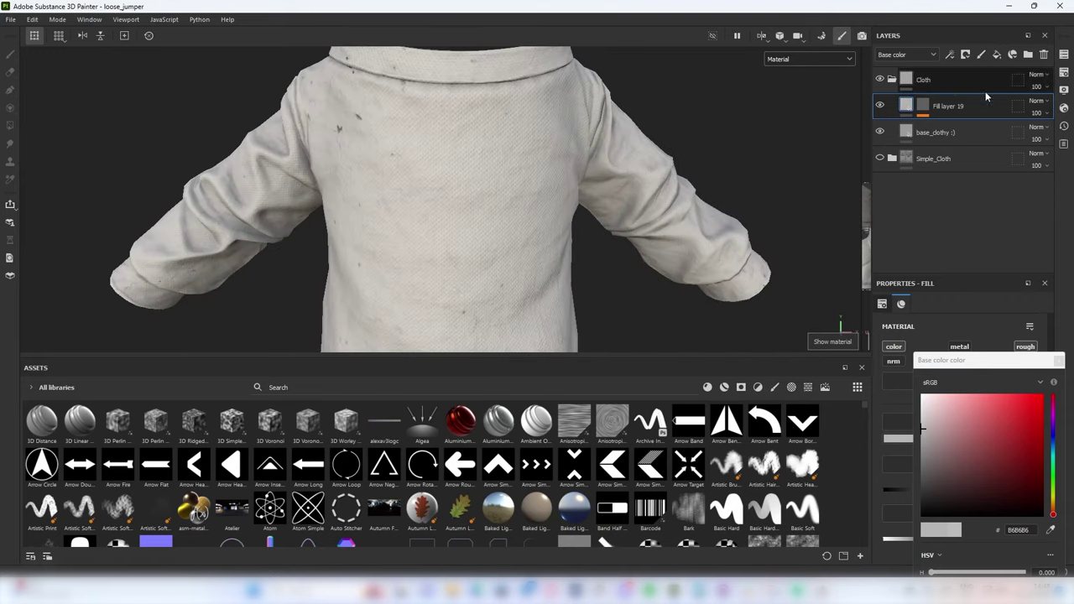
Rename the weave fill layer as "weavey :("
double_click(950, 107)
text(weavey :))
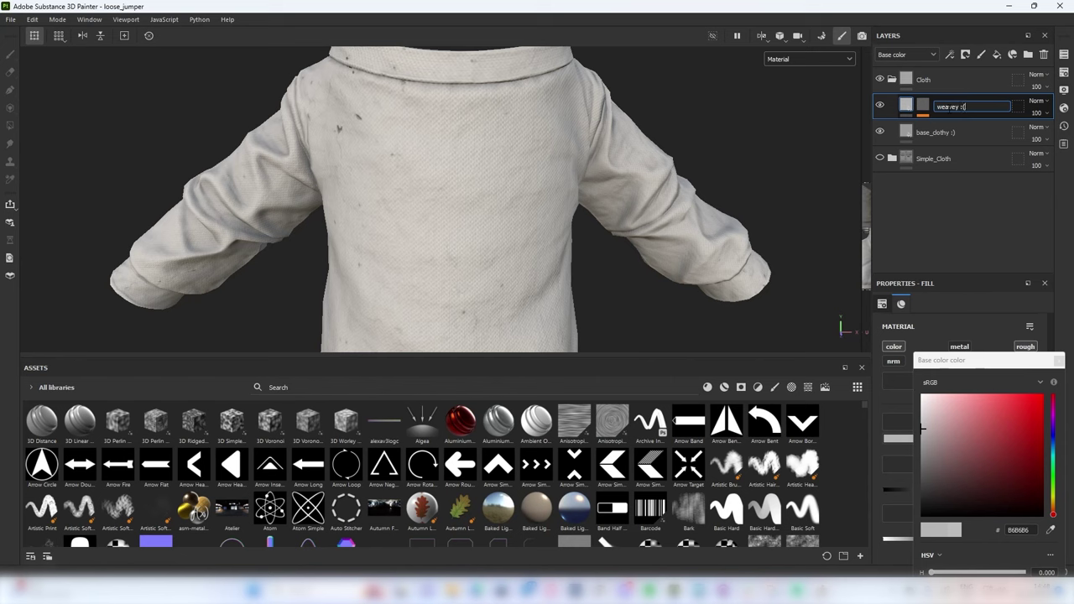
key(Return)
Add a fill layer above "weavey :(" with a mask filled by the loose_jumper_curve map
click(996, 54)
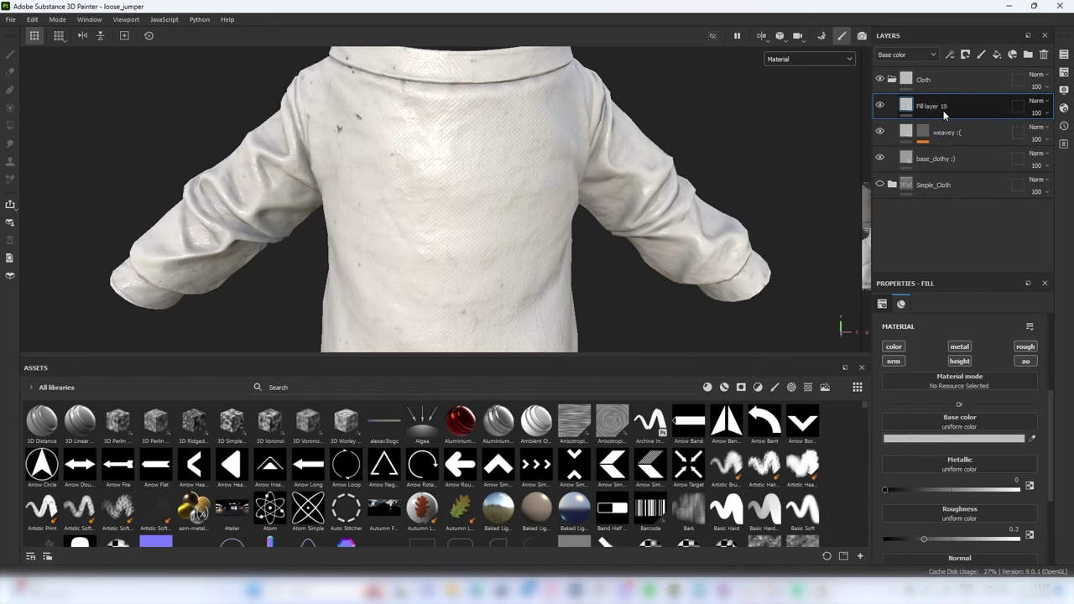
right_click(943, 115)
text(weave)
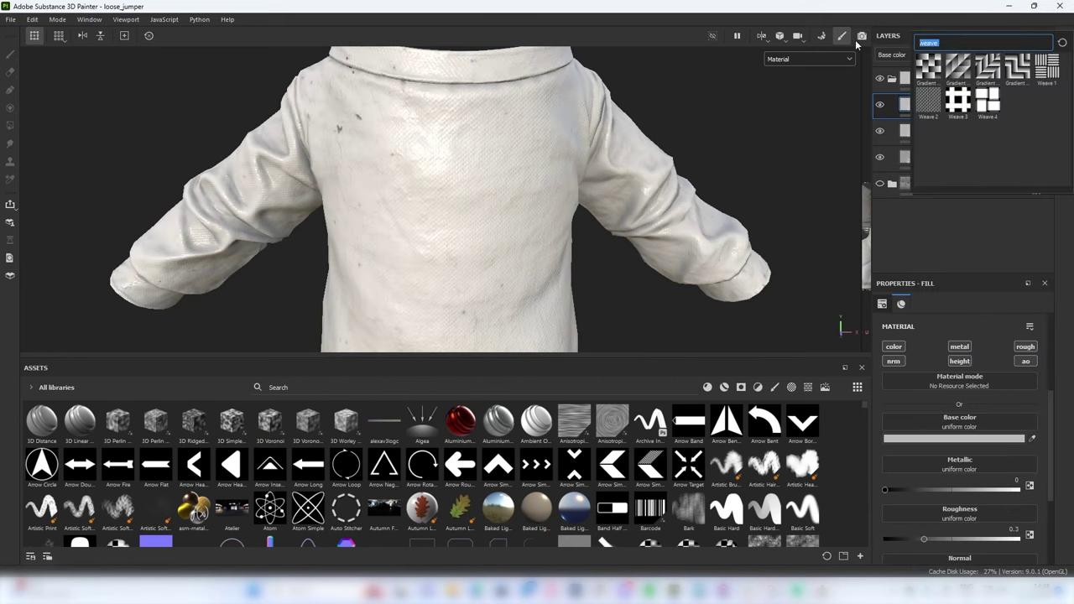
text(_cur)
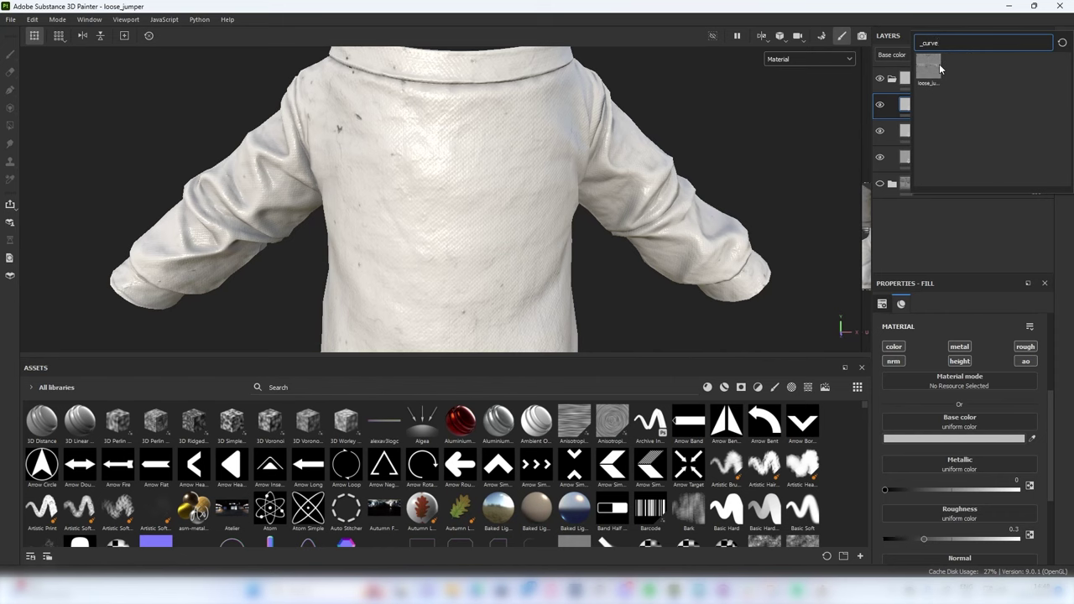
click(930, 66)
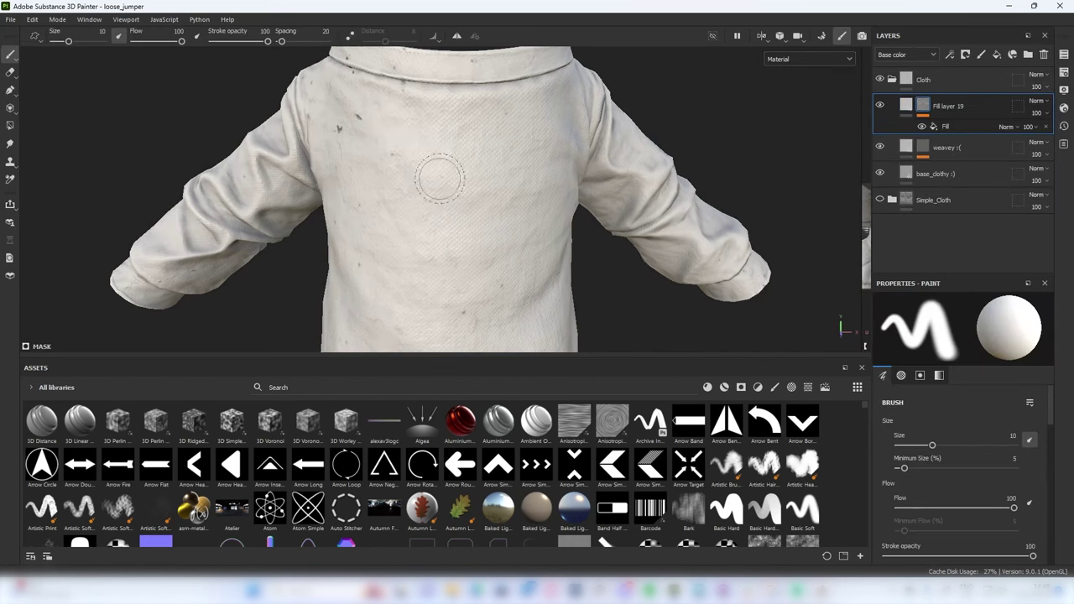
scroll(445, 177, up, 1)
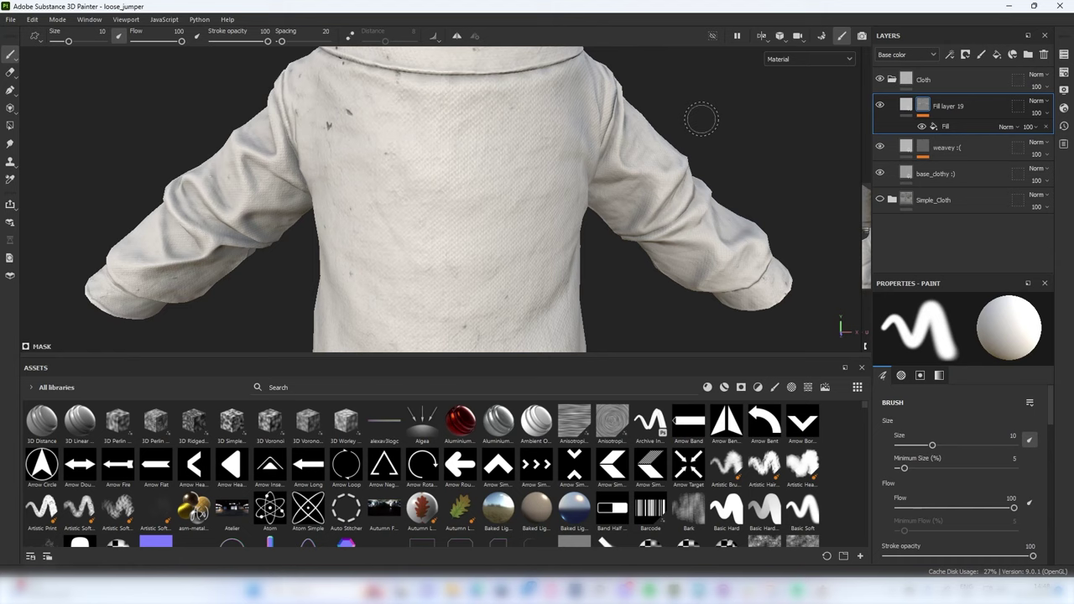
scroll(588, 134, down, 4)
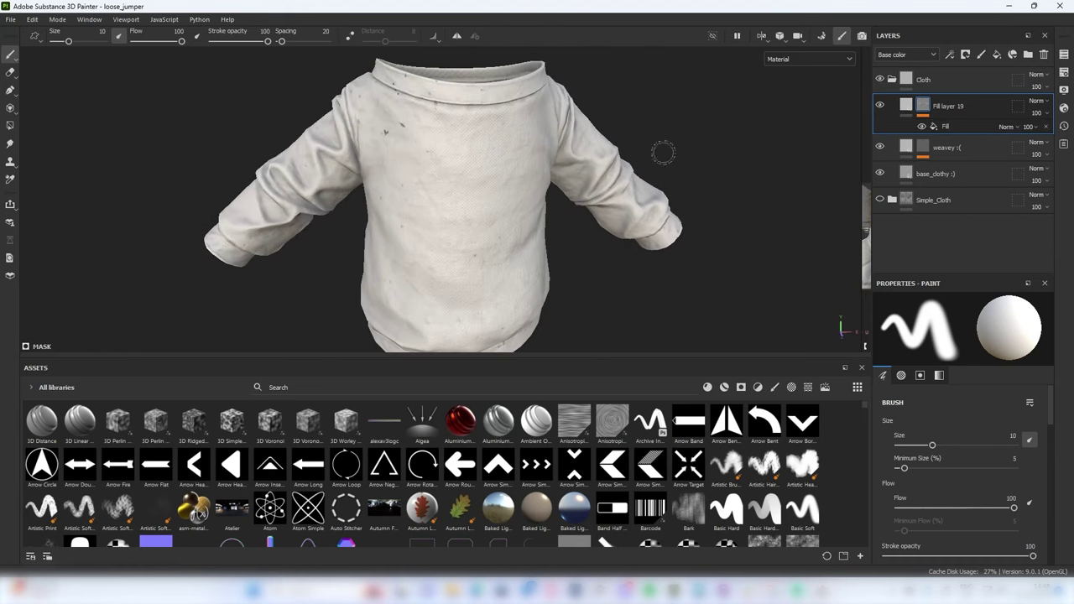
scroll(475, 149, up, 3)
scroll(556, 172, down, 3)
scroll(500, 147, up, 1)
scroll(500, 147, up, 2)
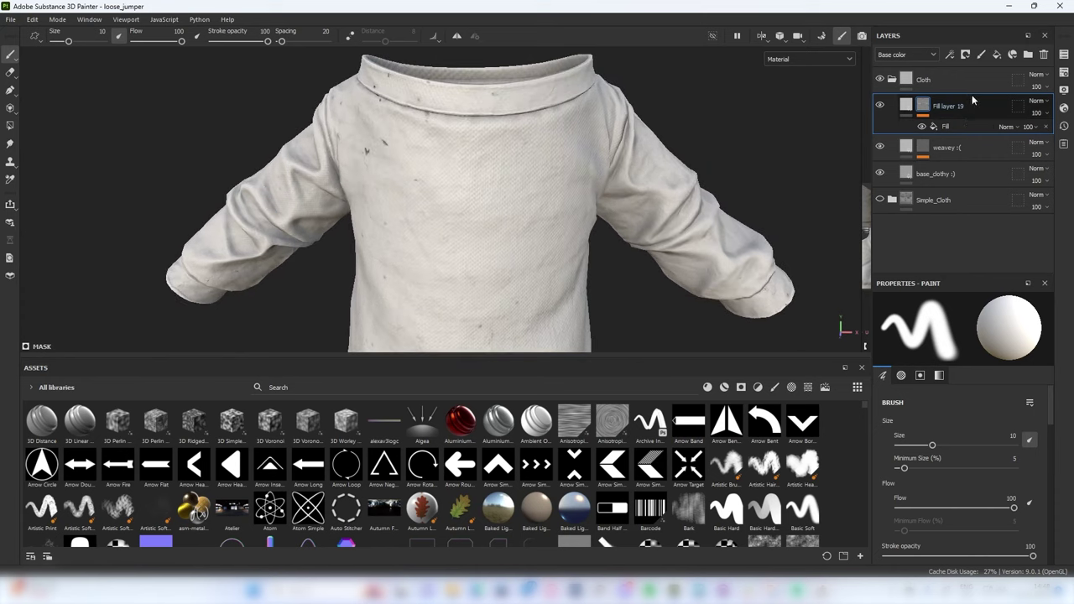
Examine the curvature mask on its own around the jumper's body, hem and sleeves, then return to the material display
click(926, 106)
click(927, 107)
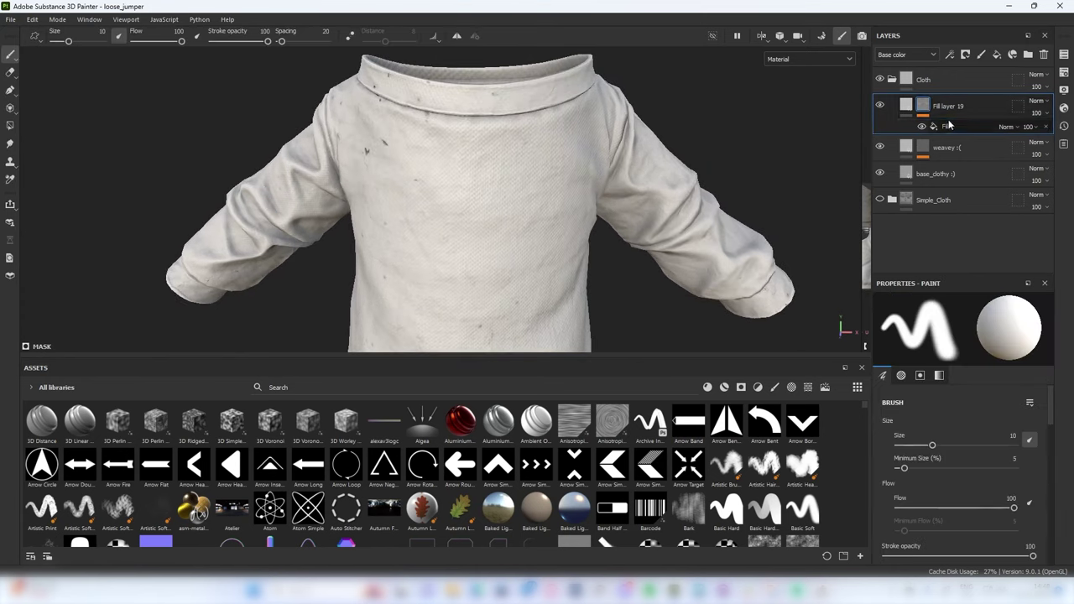
click(949, 124)
alt+click(922, 106)
scroll(527, 169, up, 2)
scroll(515, 141, down, 4)
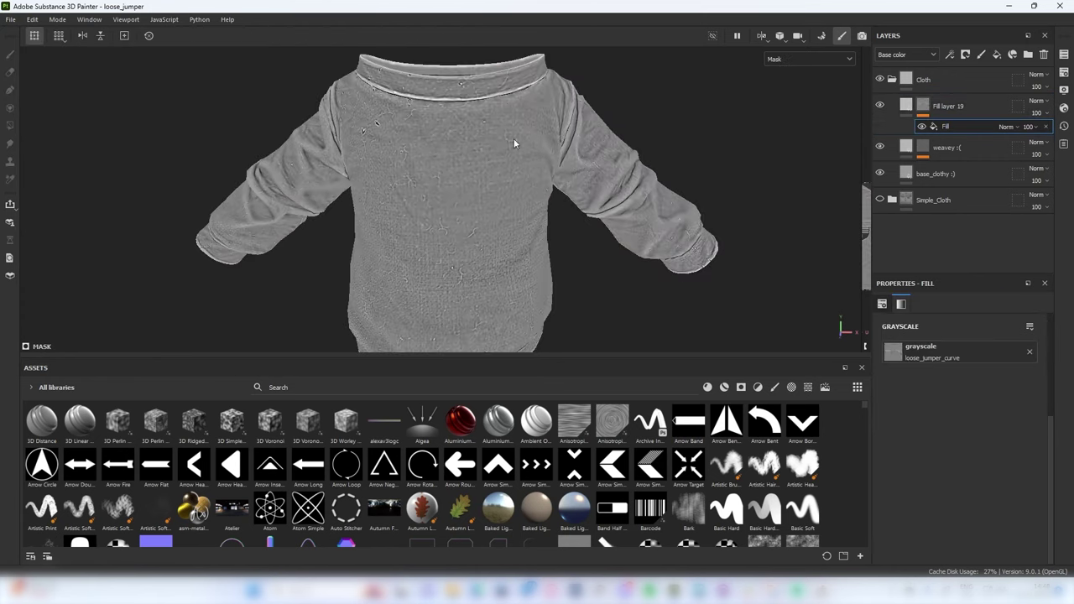
alt+drag(453, 147, 473, 173)
alt+middle_drag(473, 173, 477, 139)
scroll(496, 223, up, 2)
alt+drag(477, 139, 493, 164)
scroll(537, 224, up, 2)
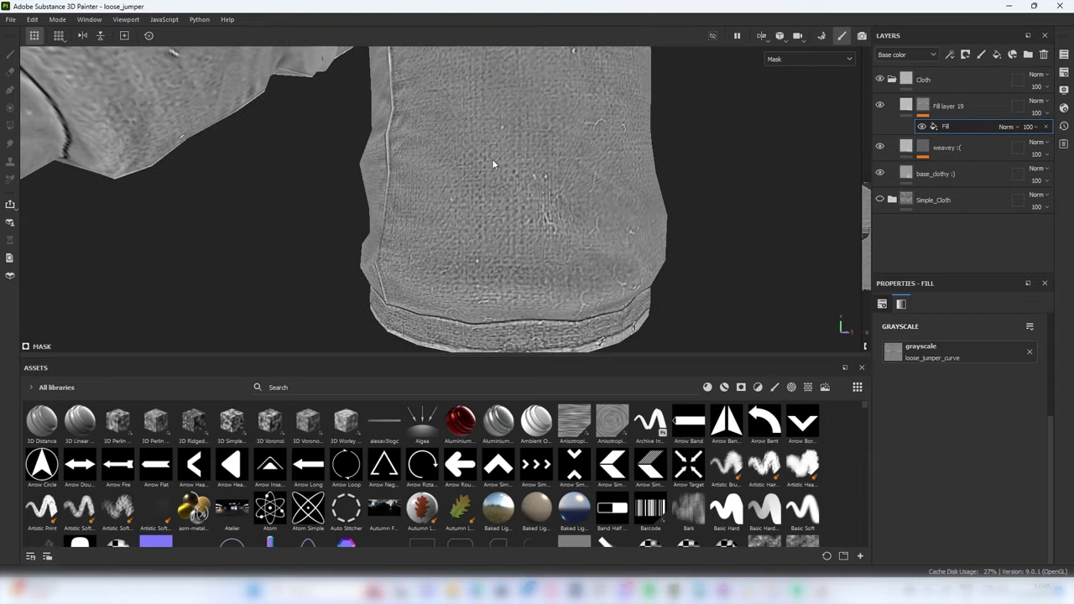
alt+drag(607, 228, 501, 173)
scroll(450, 227, up, 2)
scroll(451, 227, down, 3)
scroll(502, 173, down, 2)
scroll(503, 173, up, 4)
key(m)
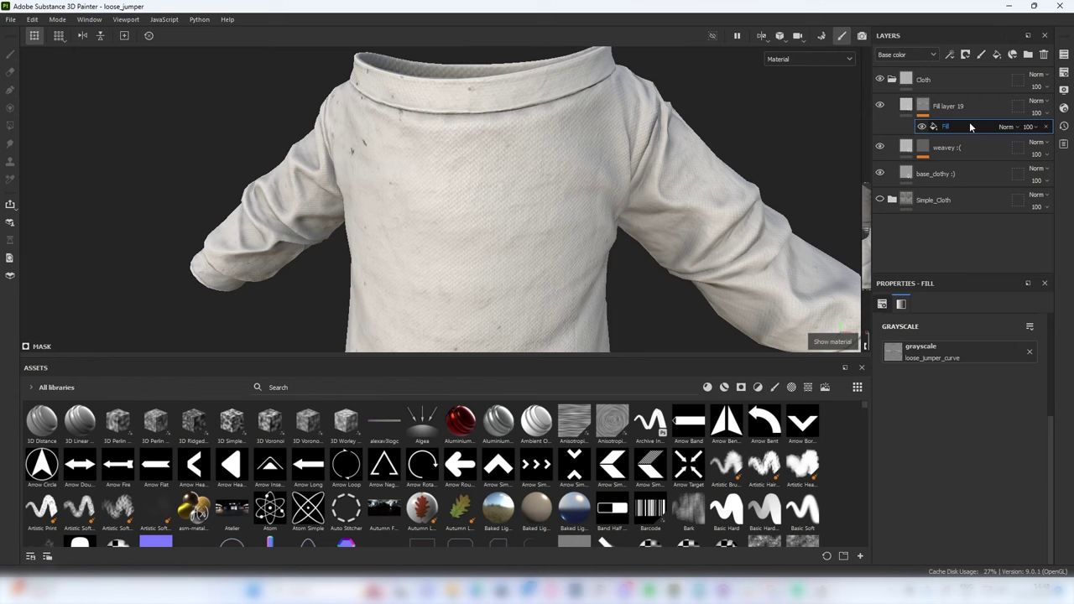
Add Levels above the curvature fill in the mask, with the input white point at 0.859 and the midtone at 7.866
right_click(923, 126)
click(1032, 320)
drag(963, 330, 1021, 331)
alt+click(920, 109)
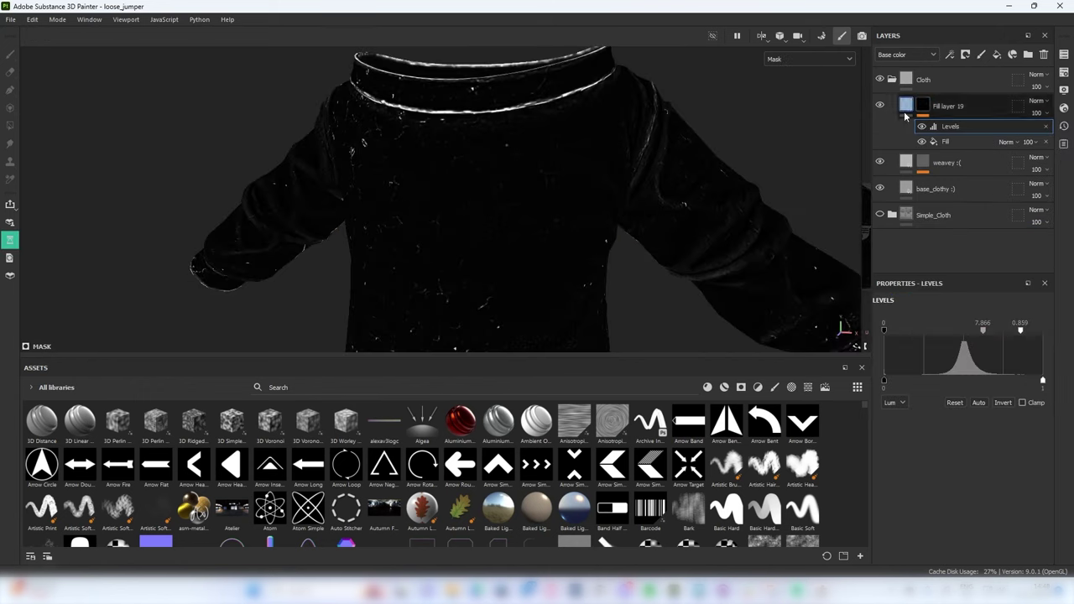
alt+drag(719, 221, 655, 206)
scroll(654, 207, down, 2)
alt+middle_drag(655, 206, 712, 117)
scroll(608, 239, up, 3)
alt+middle_drag(637, 179, 619, 222)
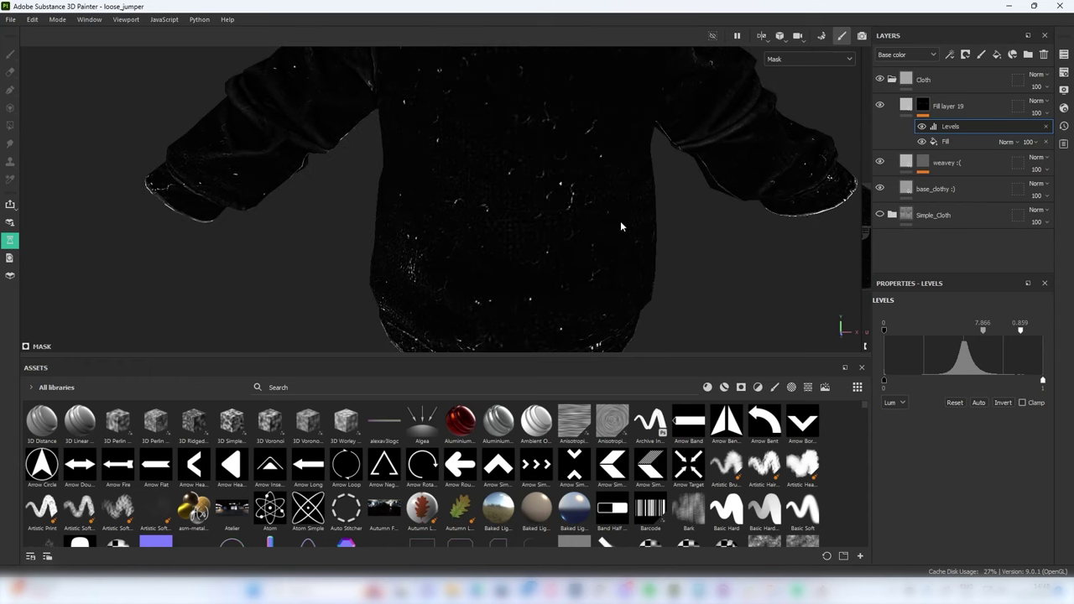
Lower the Levels midtone to 5.057 and check the jumper's edges and folds in both the mask and the material
drag(984, 332, 973, 332)
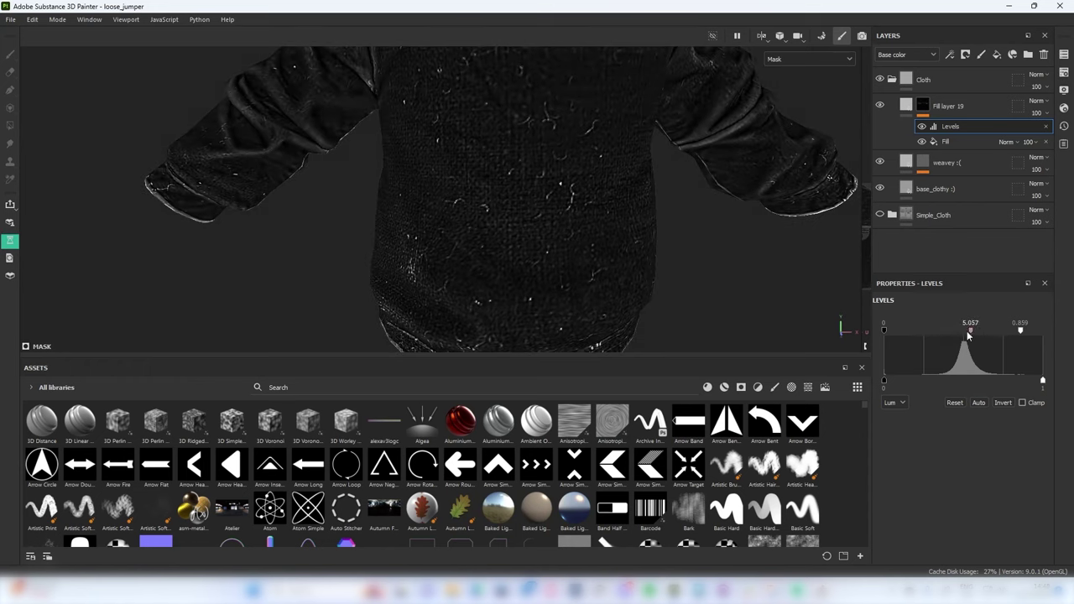
key(Tab)
scroll(629, 173, down, 2)
alt+middle_drag(628, 173, 603, 261)
alt+drag(603, 261, 650, 243)
scroll(546, 129, up, 2)
alt+middle_drag(546, 129, 550, 139)
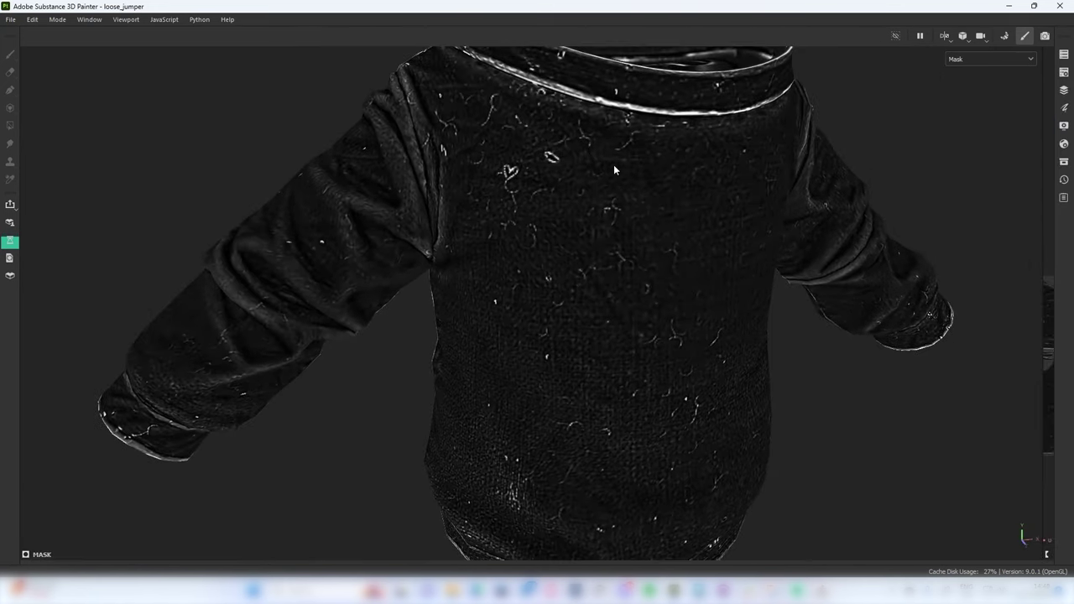
scroll(518, 158, up, 3)
scroll(527, 163, down, 3)
key(m)
alt+drag(586, 176, 635, 143)
shift+right_drag(638, 146, 730, 173)
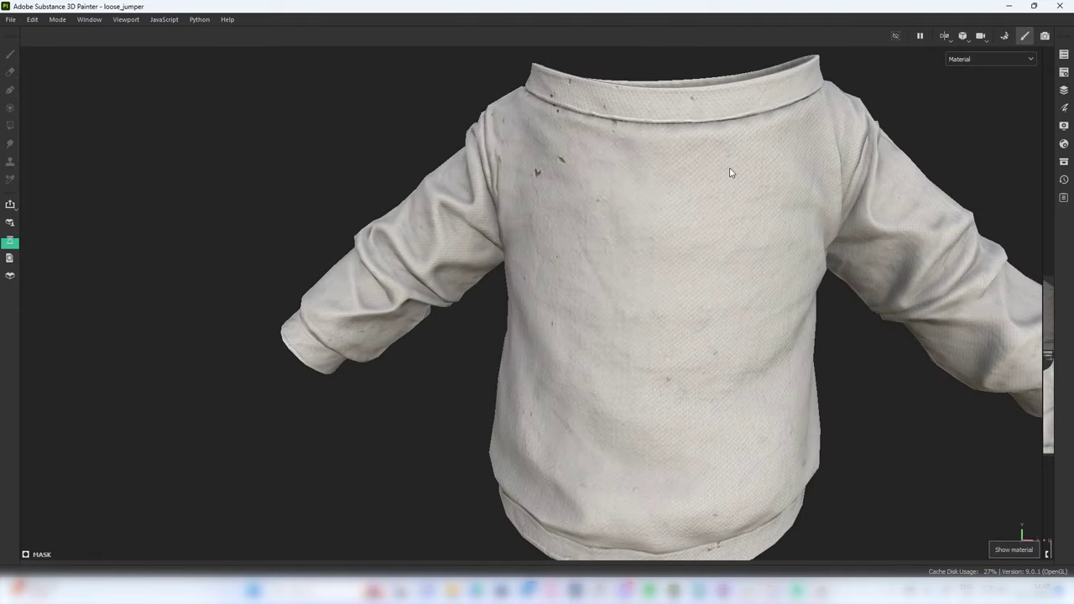
Limit the curvature-masked fill layer's material to the color and roughness channels
key(Tab)
click(906, 106)
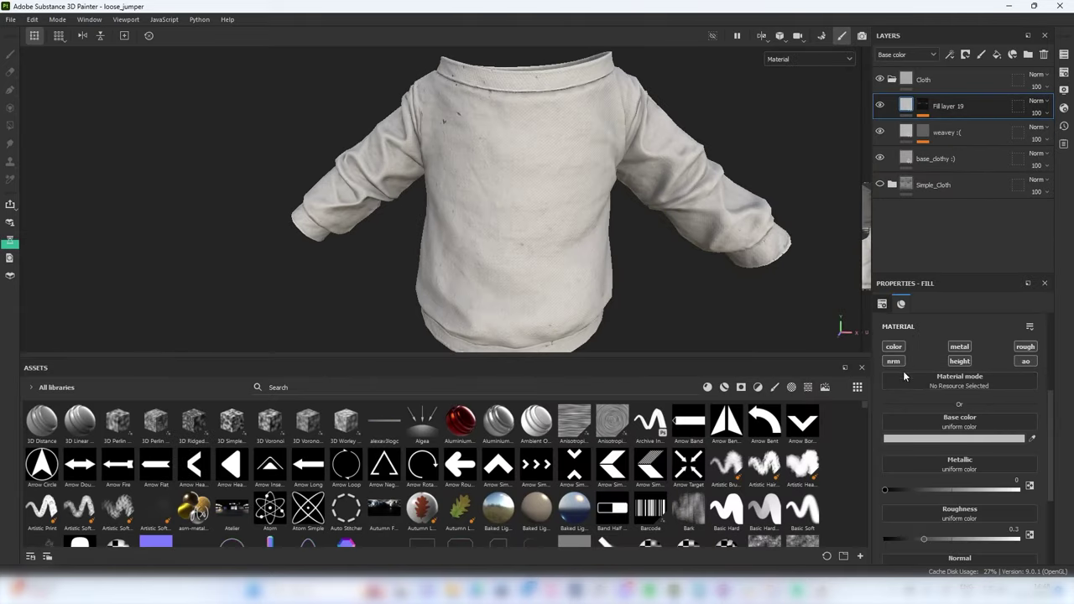
click(961, 347)
click(1022, 348)
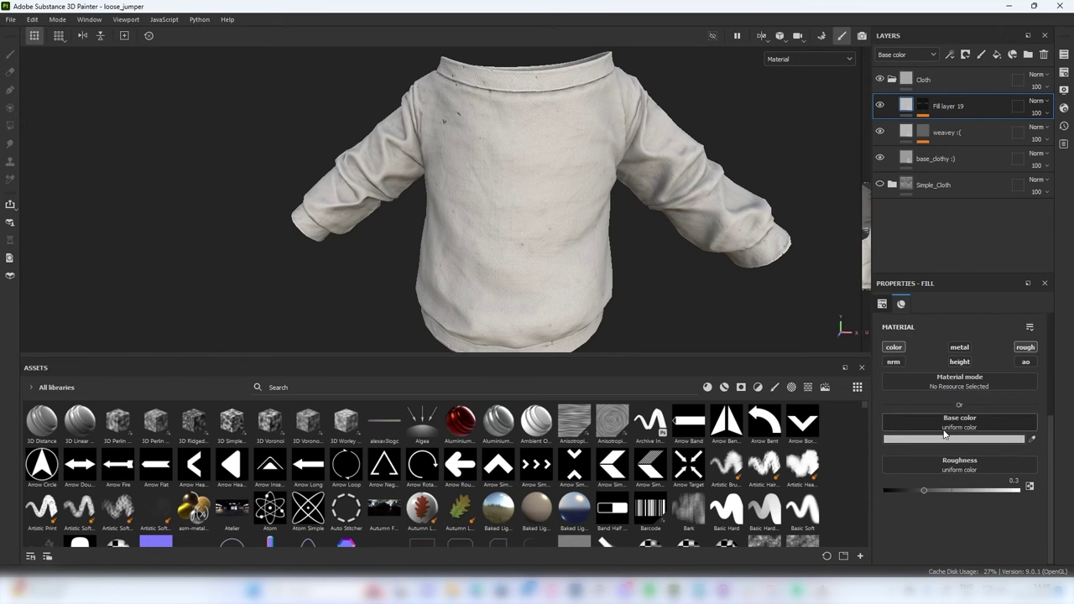
Reduce the curvature-masked fill layer's opacity to 57, checking the jumper in the base color channel and the full material
drag(1034, 137, 1048, 136)
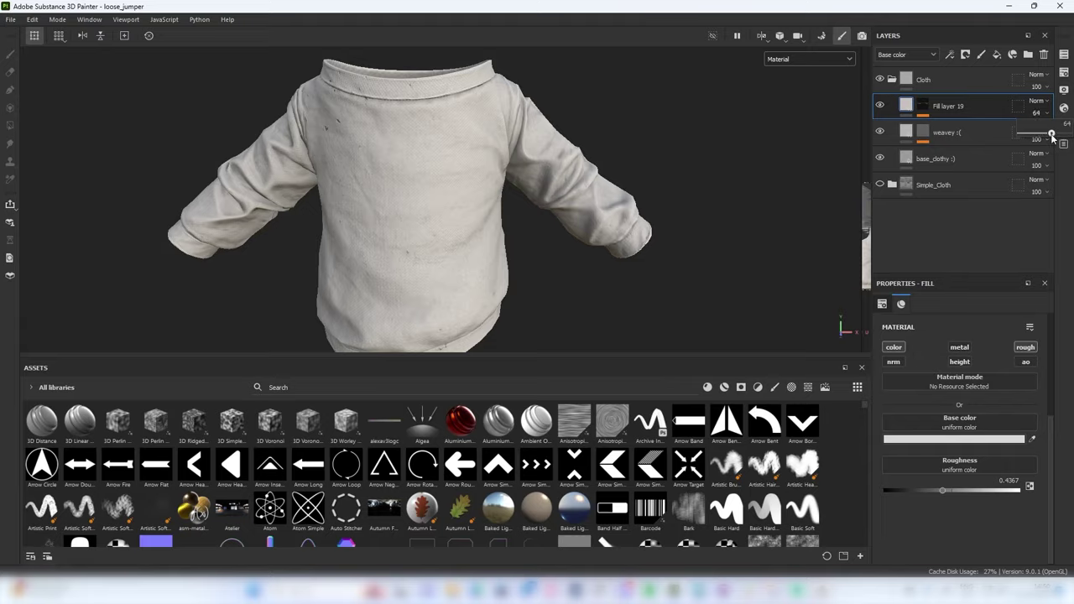
key(Tab)
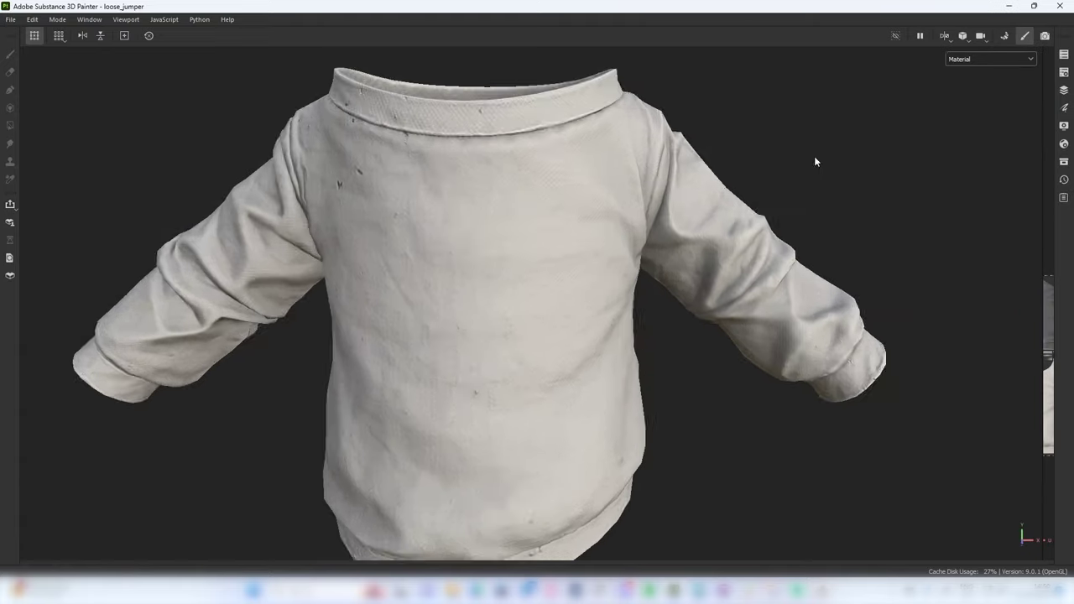
scroll(699, 193, down, 5)
click(964, 59)
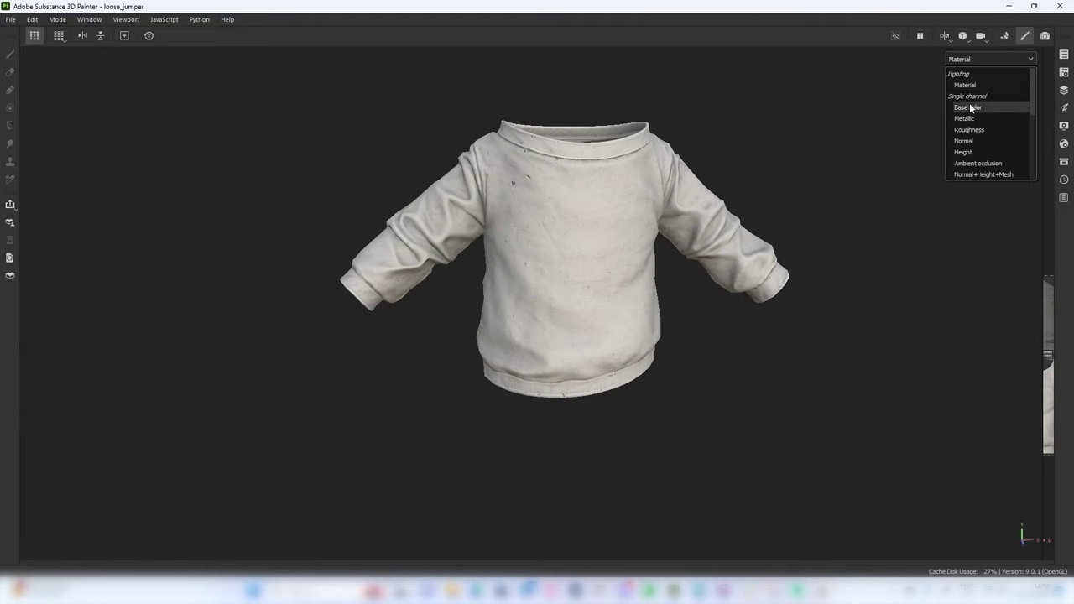
click(969, 107)
key(Tab)
key(m)
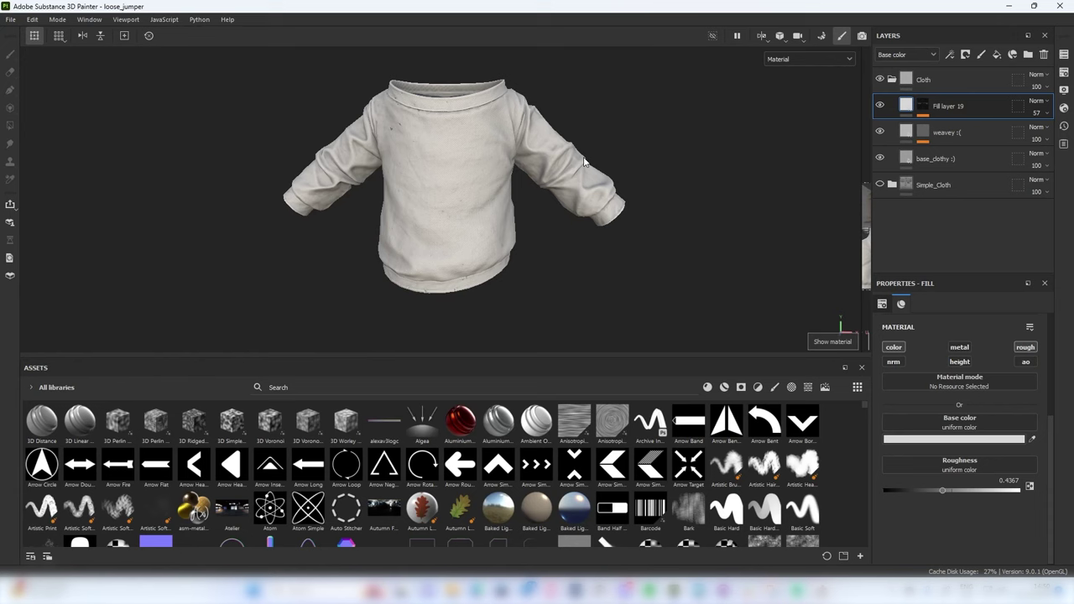
scroll(585, 161, up, 4)
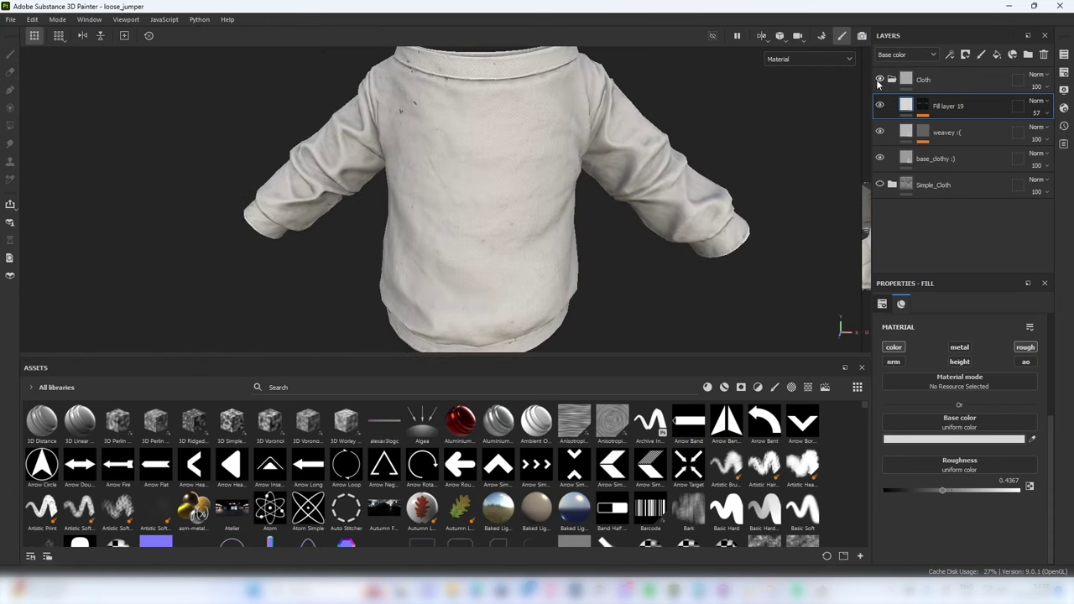
Rename the curvature-masked fill layer as curvey and add a new fill layer above it
double_click(947, 106)
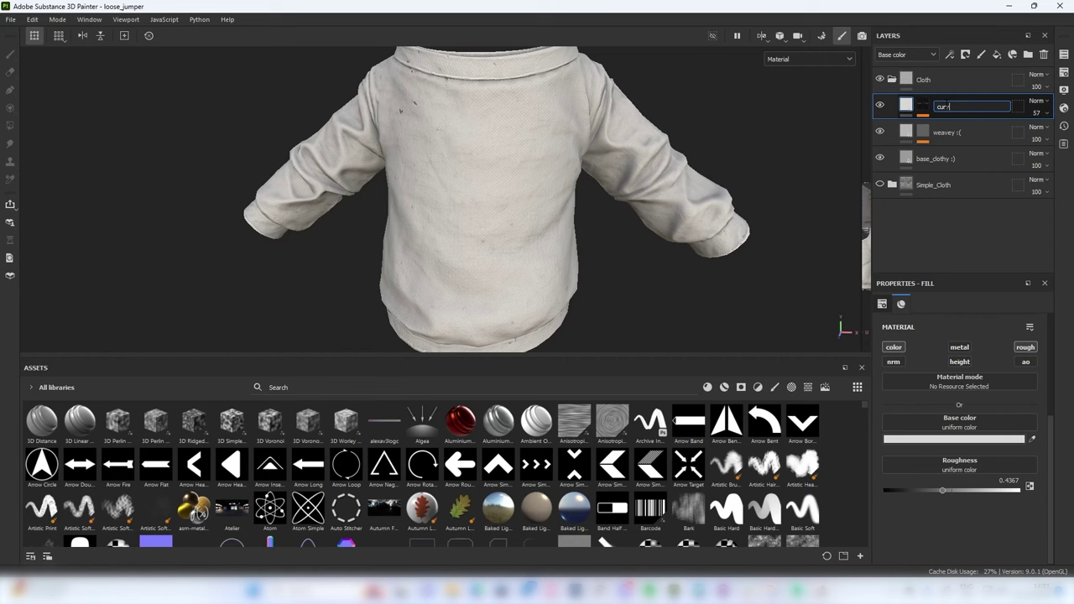
key(Return)
click(997, 54)
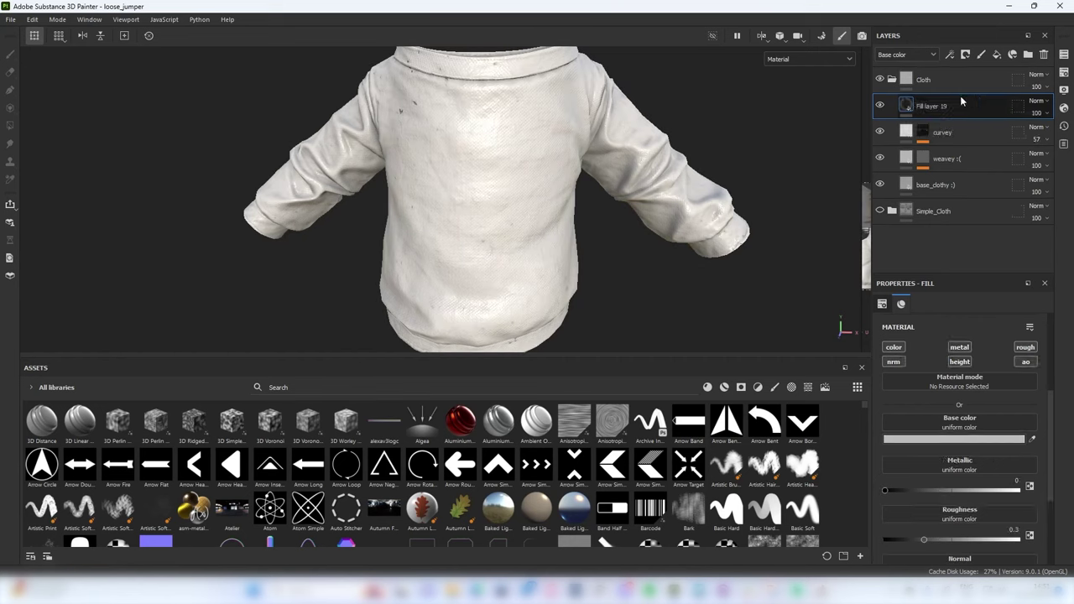
Give the new fill layer a bitmap mask using the loose_jumper ambient occlusion map
right_click(962, 102)
click(969, 48)
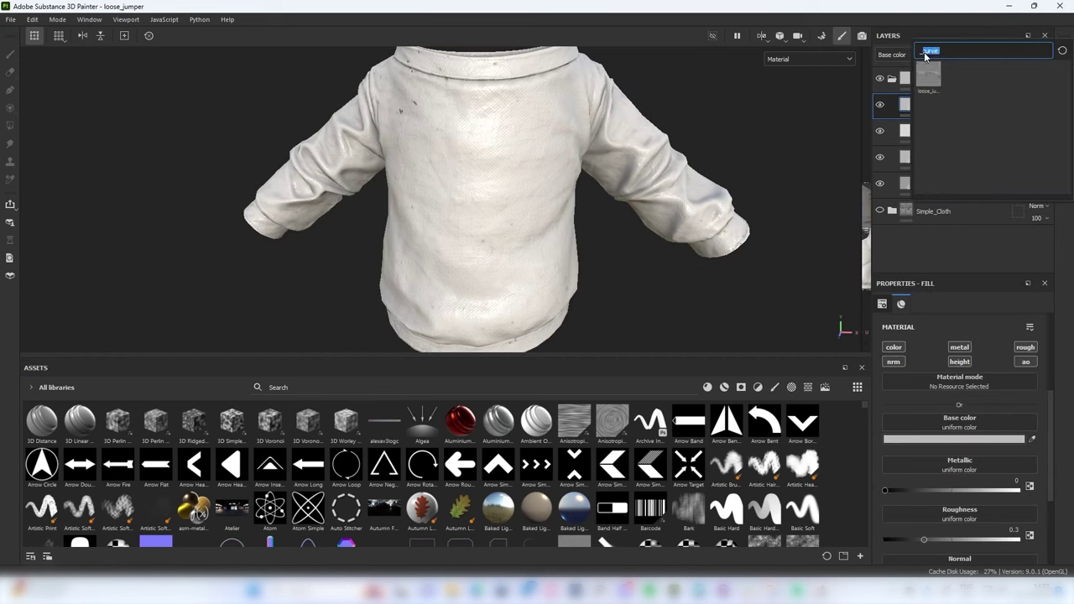
text(ao)
click(935, 78)
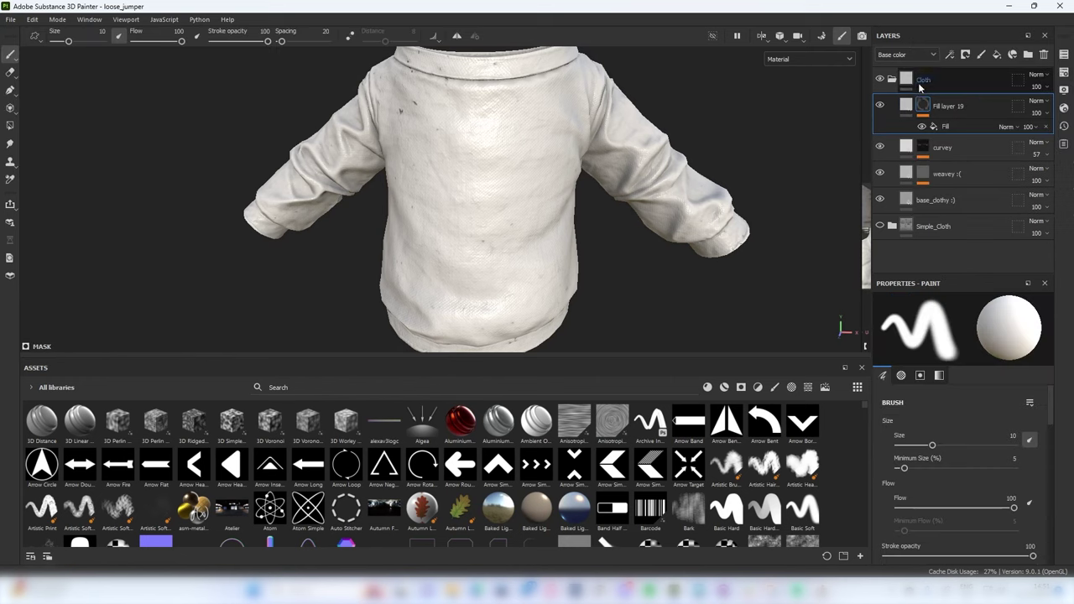
Invert the ambient occlusion mask through a Levels effect and set the fill's base color to black
right_click(904, 103)
click(961, 211)
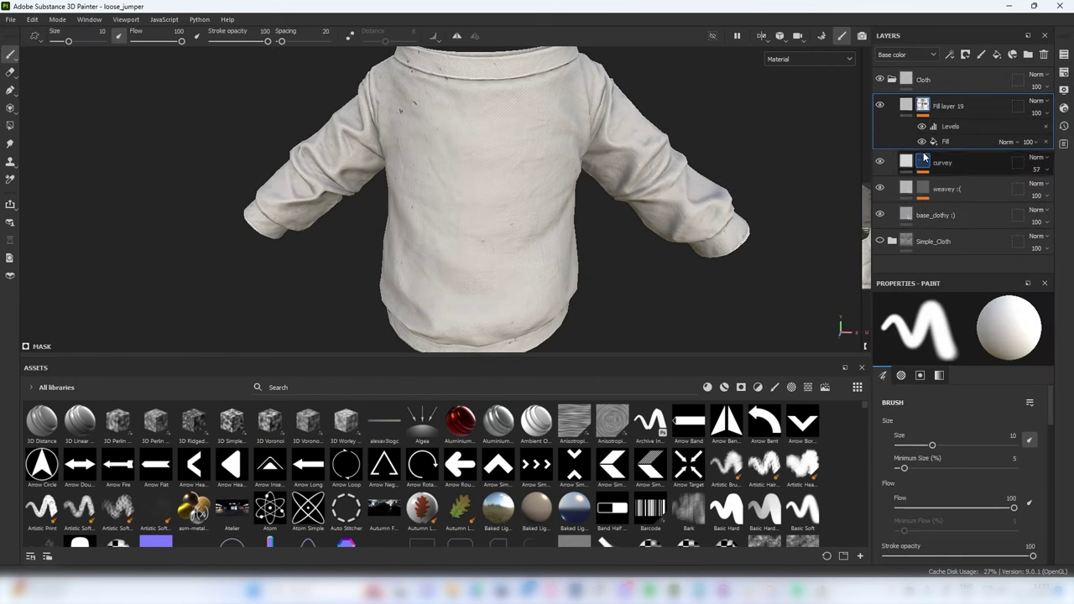
click(914, 104)
click(934, 442)
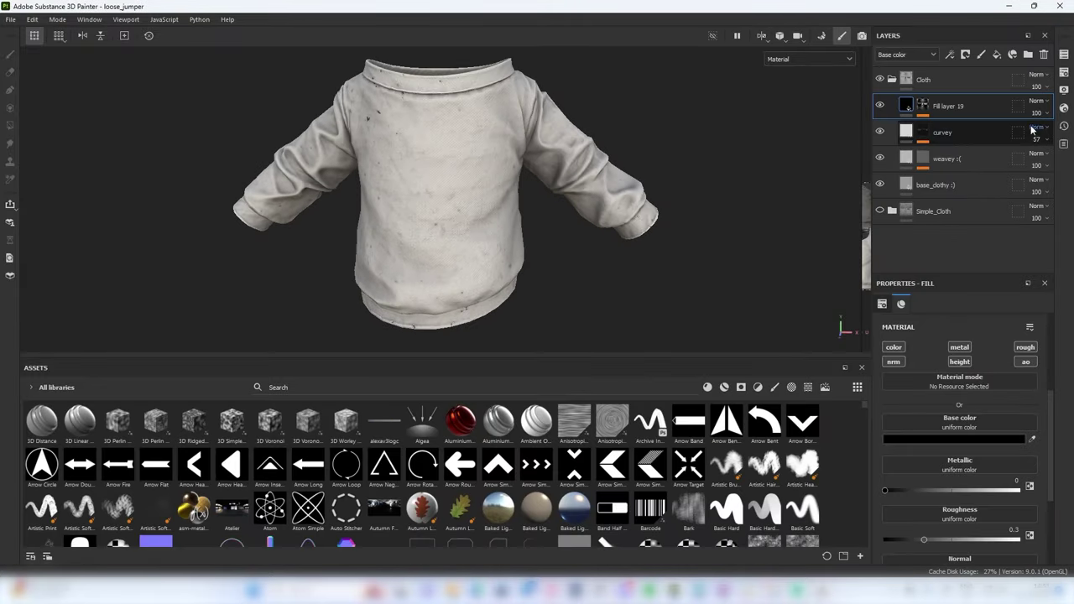
Reduce the ambient occlusion fill layer's opacity to 63, checking the jumper in the base color channel and the full material
click(1037, 114)
click(1049, 135)
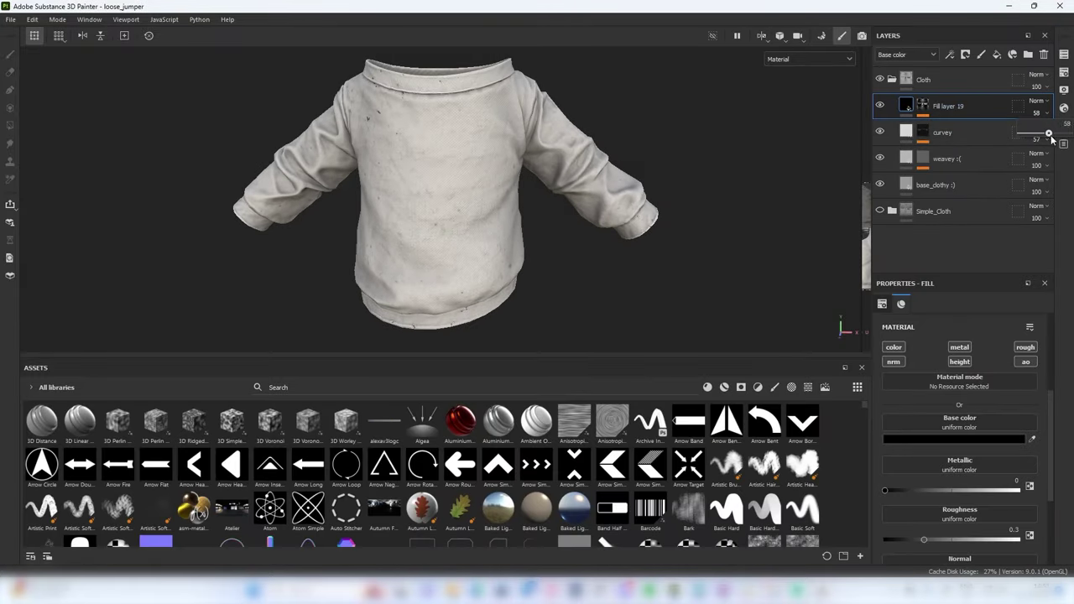
click(812, 59)
click(807, 107)
mouse_move(570, 153)
alt+mouse_down()
mouse_move(559, 154)
mouse_move(635, 165)
mouse_move(566, 174)
mouse_move(554, 161)
mouse_move(575, 166)
alt+mouse_up()
key(m)
scroll(635, 166, down, 4)
scroll(570, 172, up, 3)
scroll(554, 161, down, 2)
scroll(532, 156, up, 2)
key(Tab)
scroll(564, 161, down, 2)
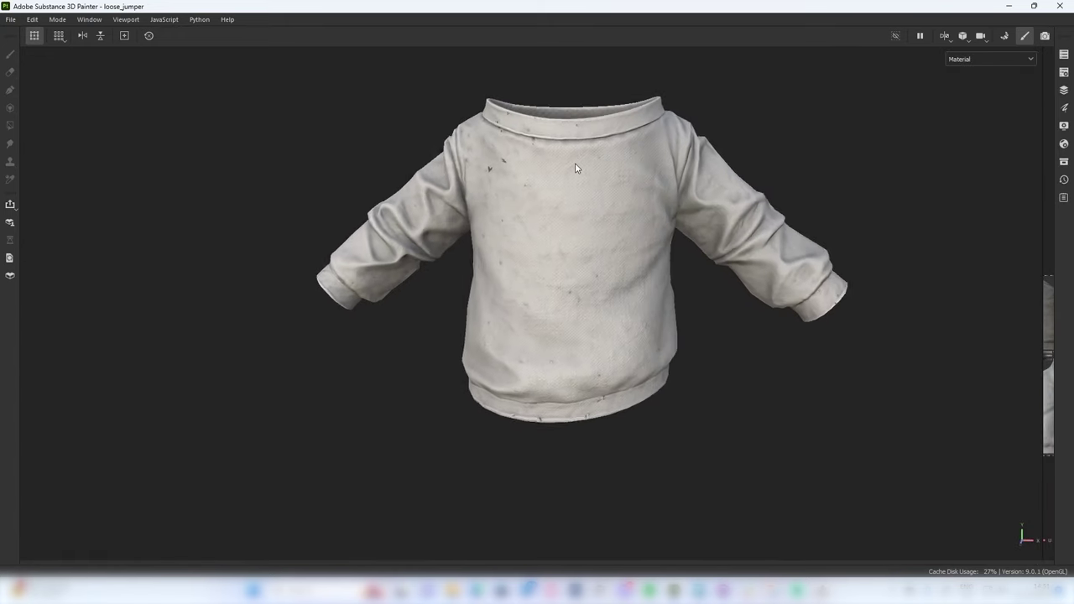
scroll(579, 167, up, 2)
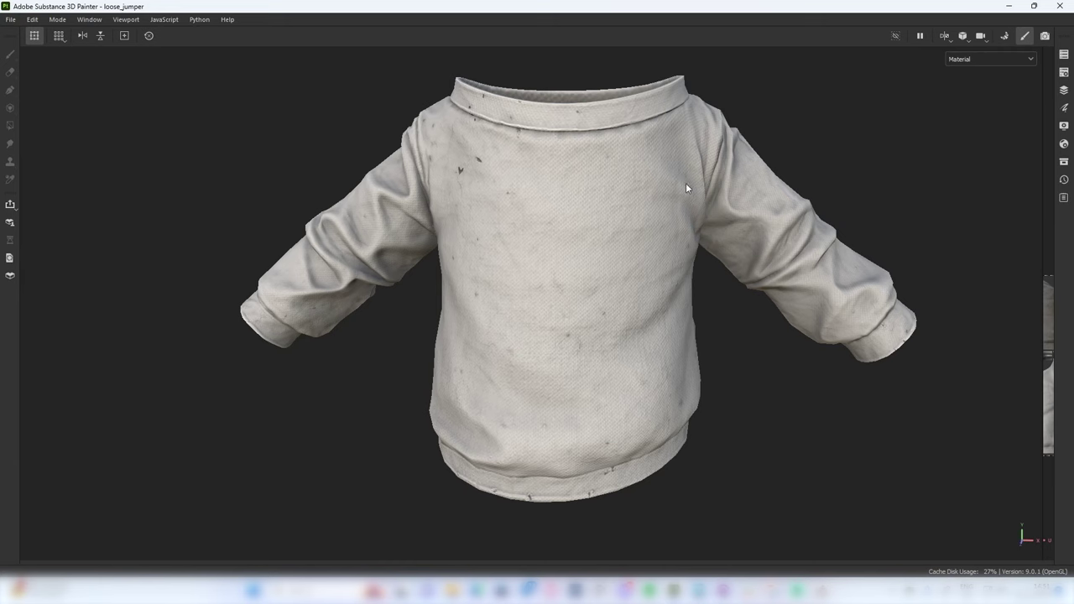
key(Tab)
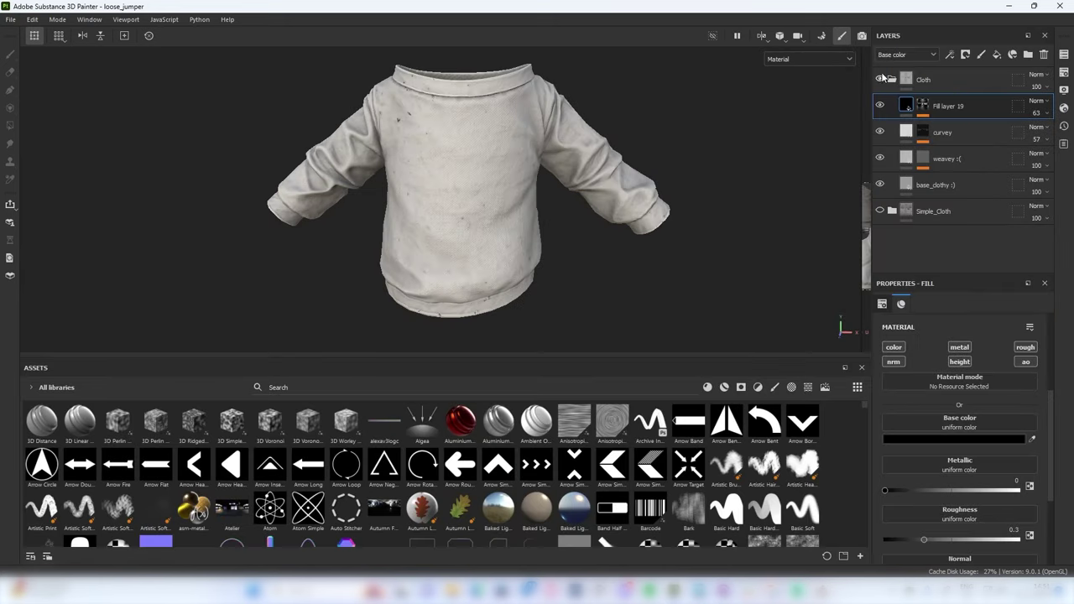
Rename the ambient occlusion fill layer as AO :DDD :3 and compare the jumper's base color with its full material
double_click(937, 107)
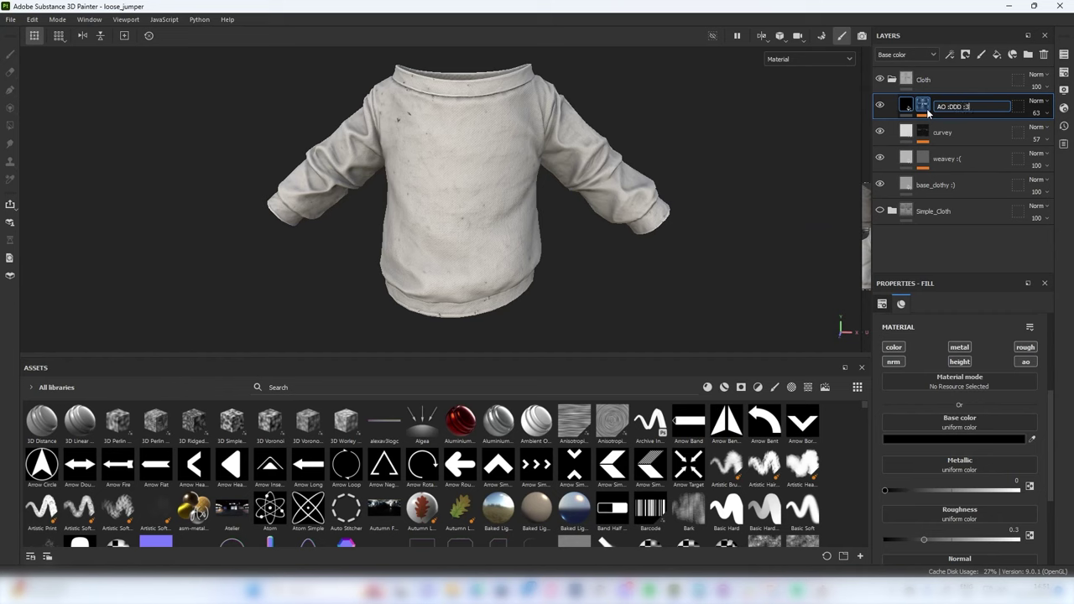
text(AO :DDD :3)
key(Return)
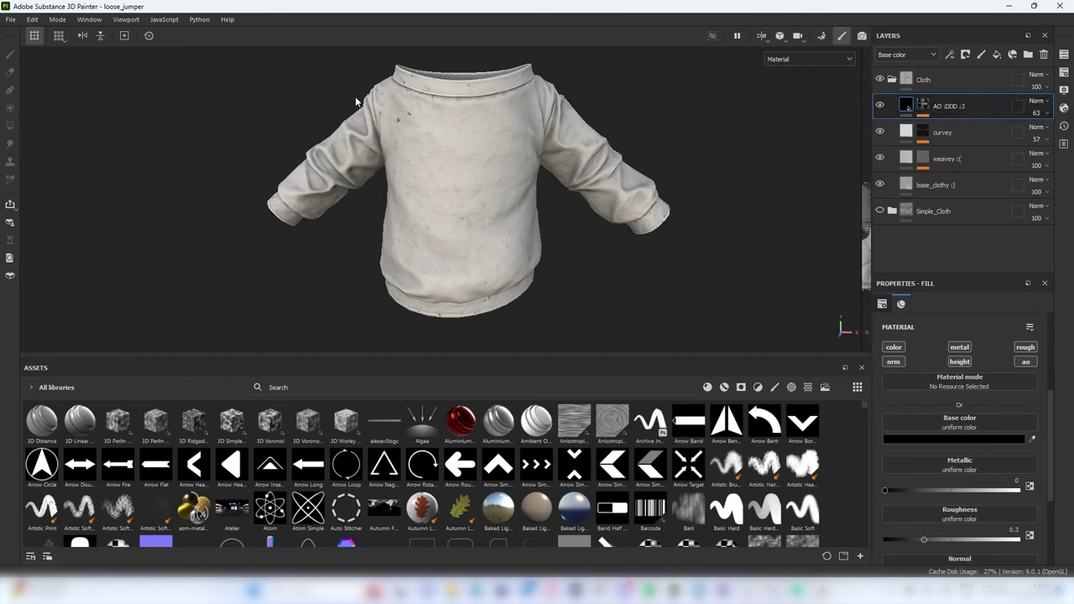
click(780, 62)
click(795, 106)
scroll(455, 122, up, 3)
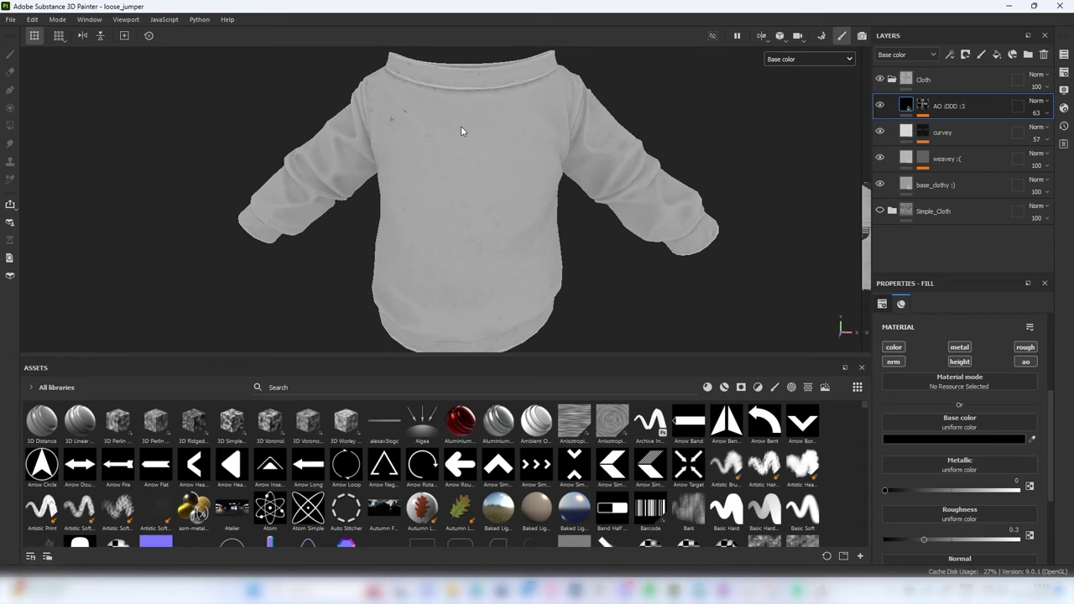
alt+drag(461, 126, 520, 124)
key(m)
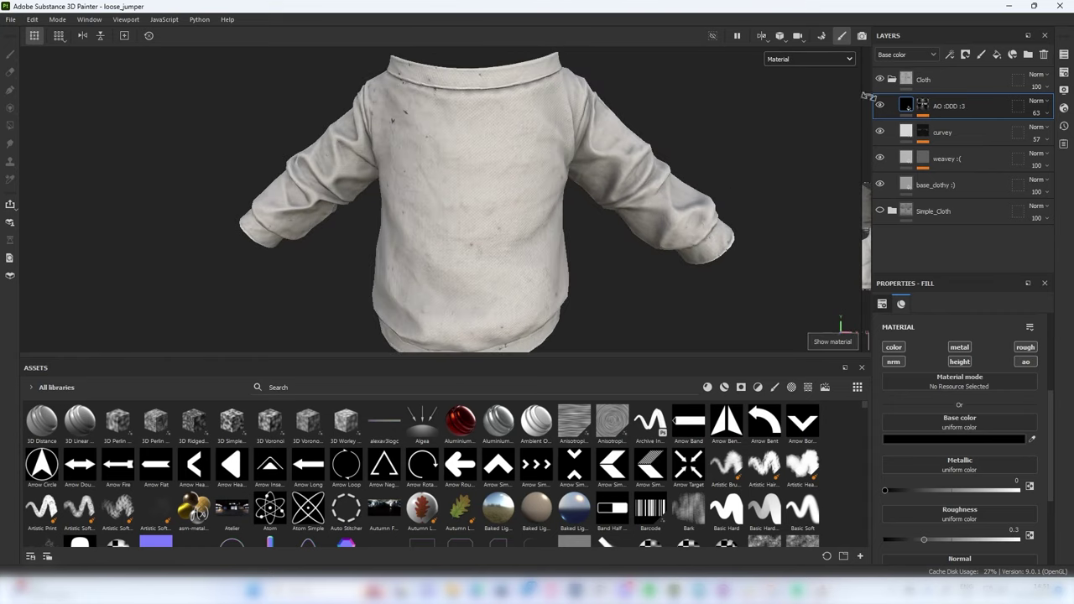
Add a new unmasked fill layer above the ambient occlusion layer and compare the jumper with and without it
click(997, 56)
right_click(906, 105)
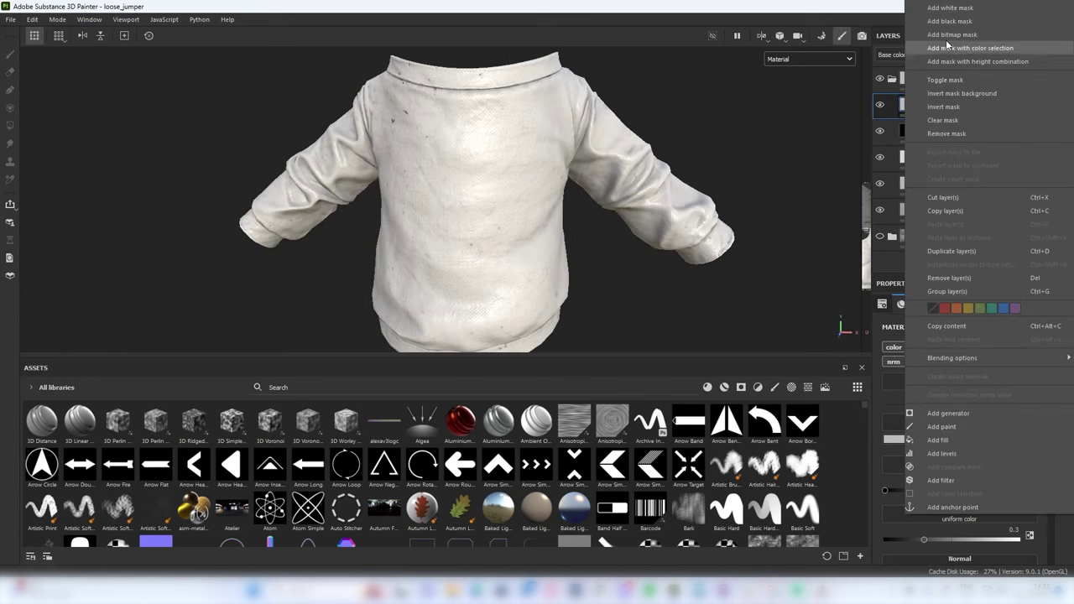
click(861, 94)
click(880, 106)
click(880, 106)
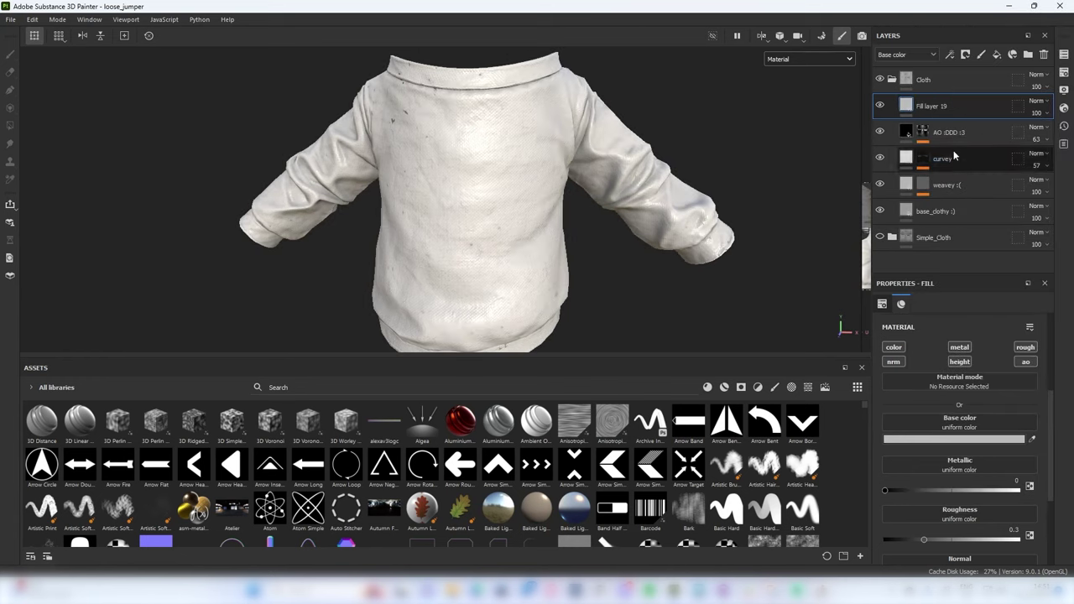
Group the AO, curvey, weavey and base_clothy layers into a folder named BASS GUITAR
click(951, 130)
shift+click(950, 210)
key(ctrl+g)
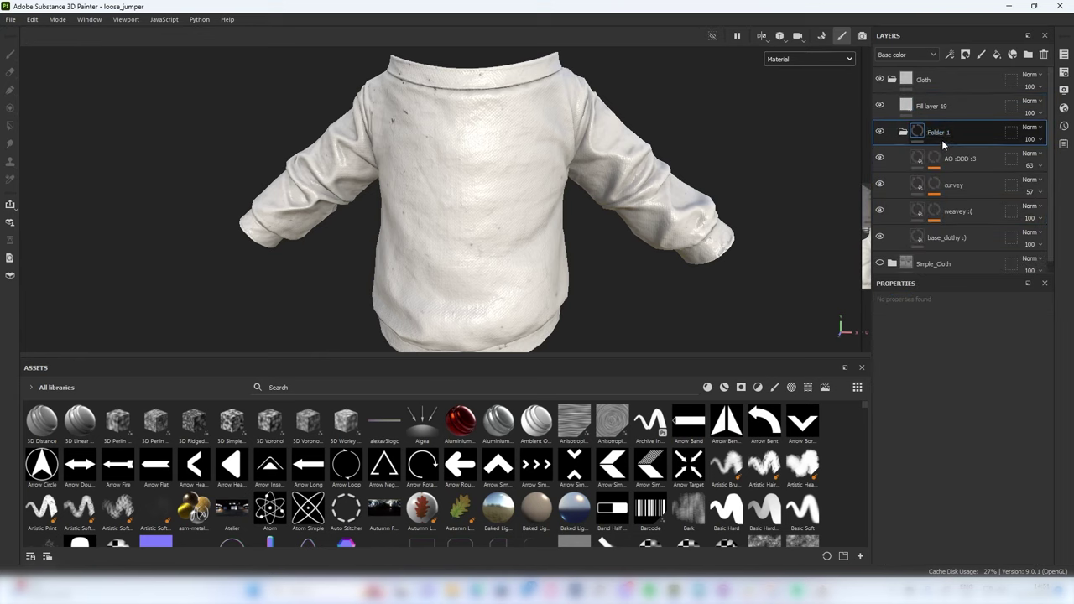
double_click(941, 134)
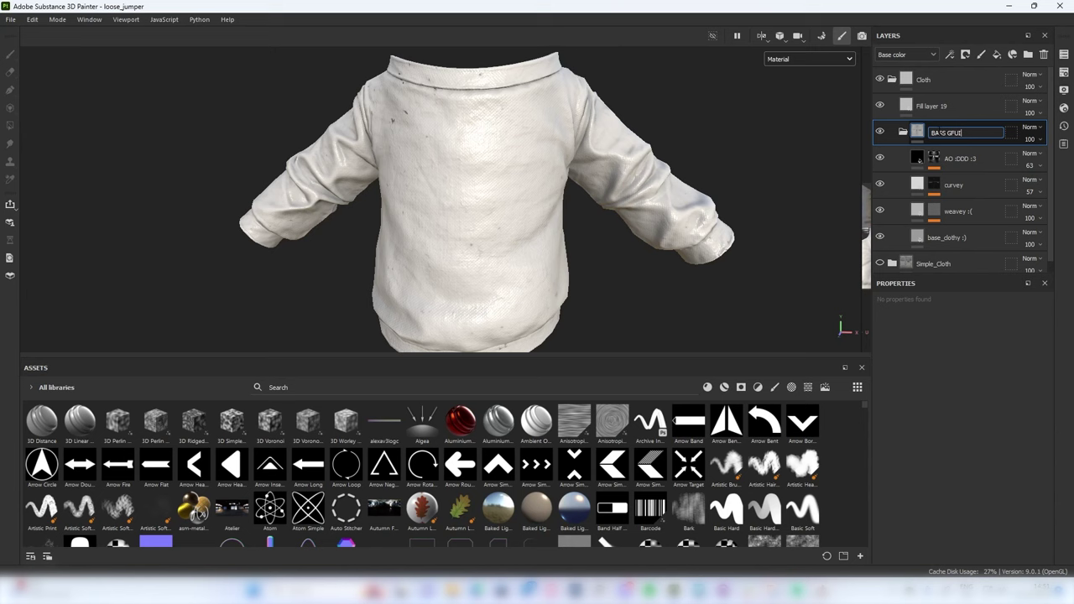
text(BASS GUITAR)
key(Return)
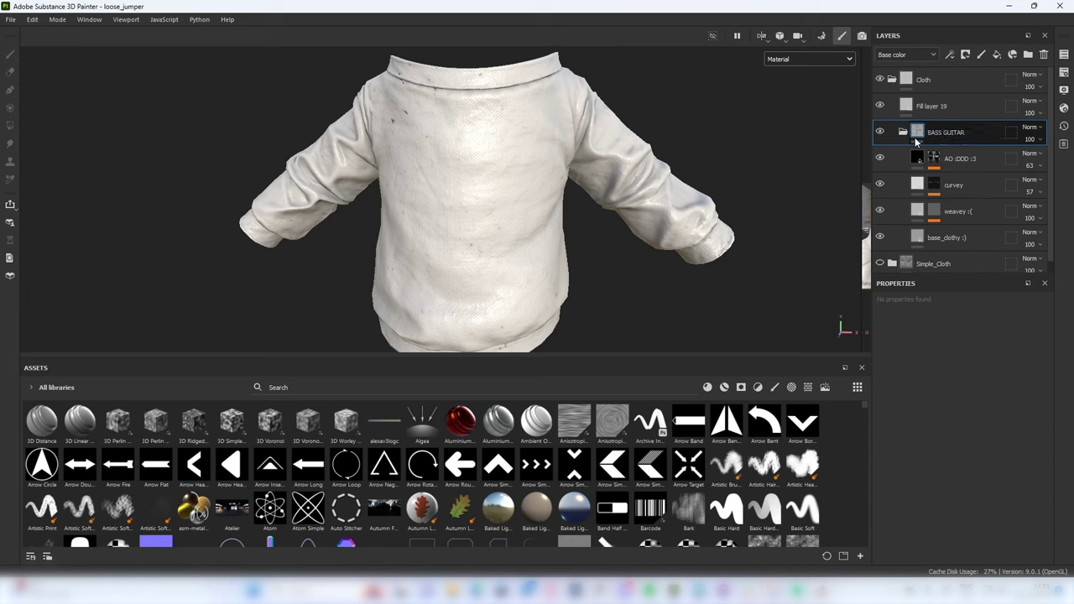
Collapse the BASS GUITAR folder and group the new fill layer above it into a folder named DisBASS GUITAR
click(903, 131)
click(951, 106)
key(ctrl+g)
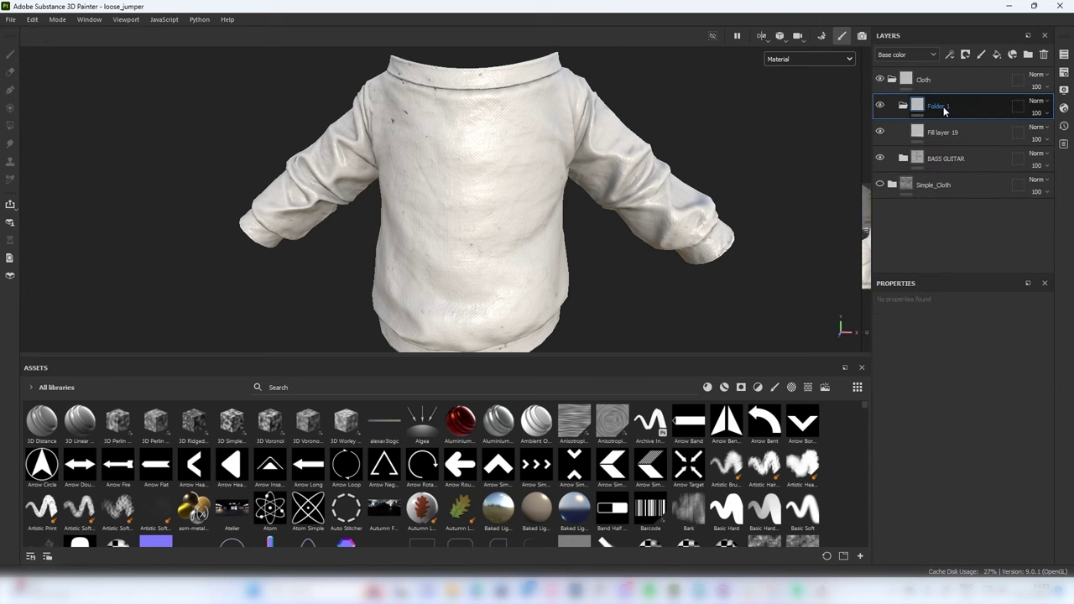
double_click(941, 108)
text(DisBASS GUITAR)
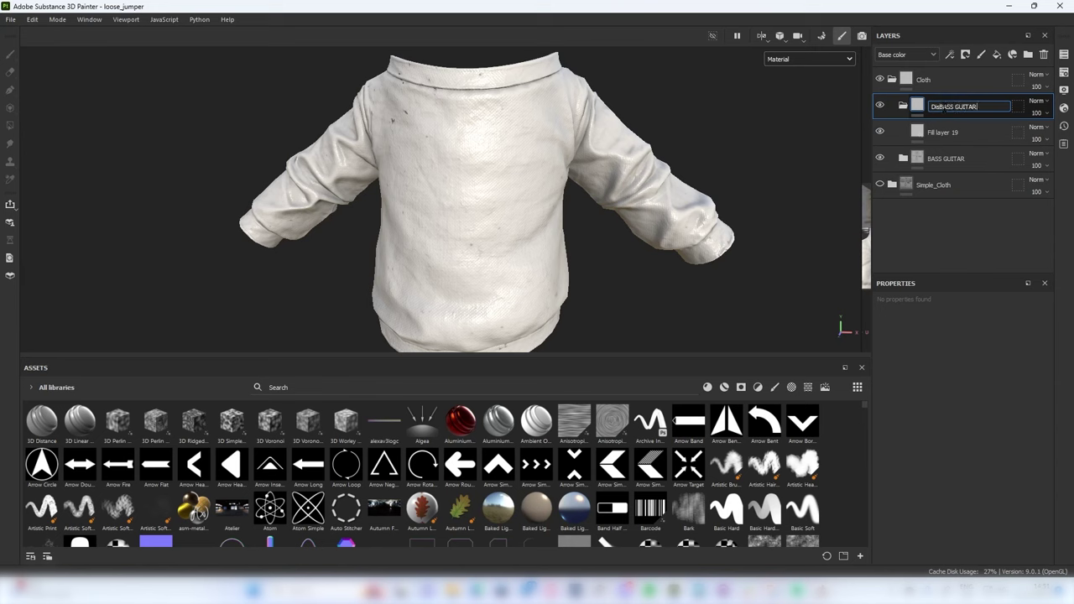
key(Return)
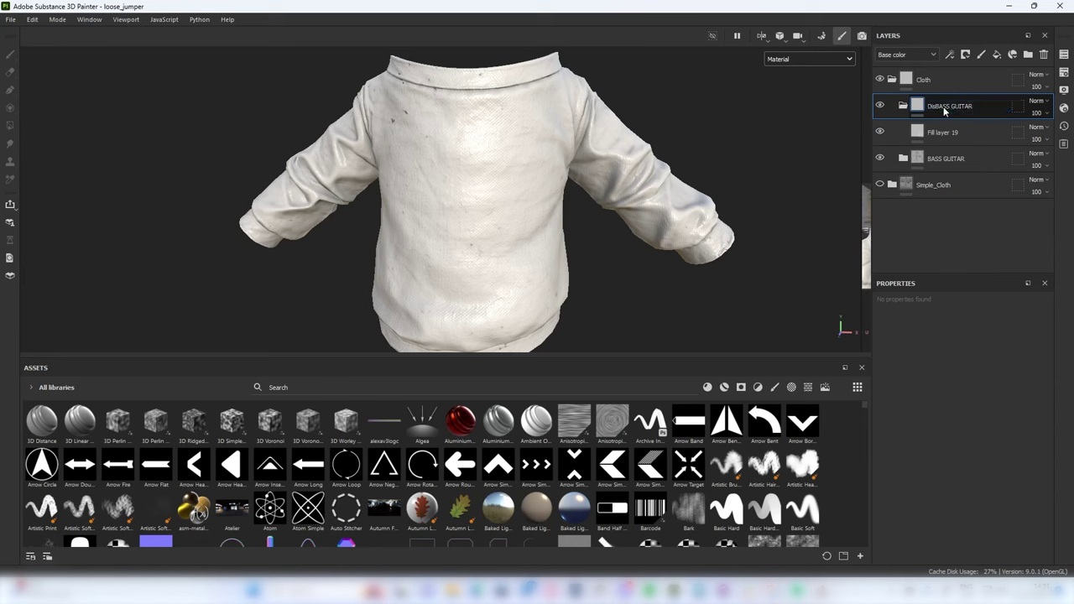
Set the new fill layer's base color to dark grey 494949 and limit its material to the color channel
click(952, 126)
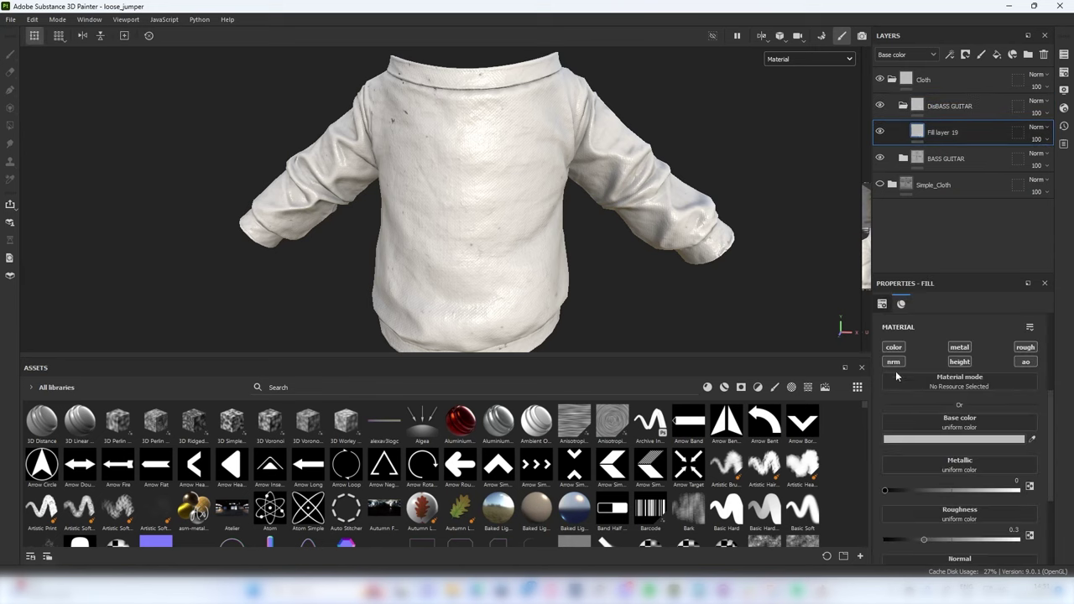
click(918, 442)
drag(952, 446, 893, 475)
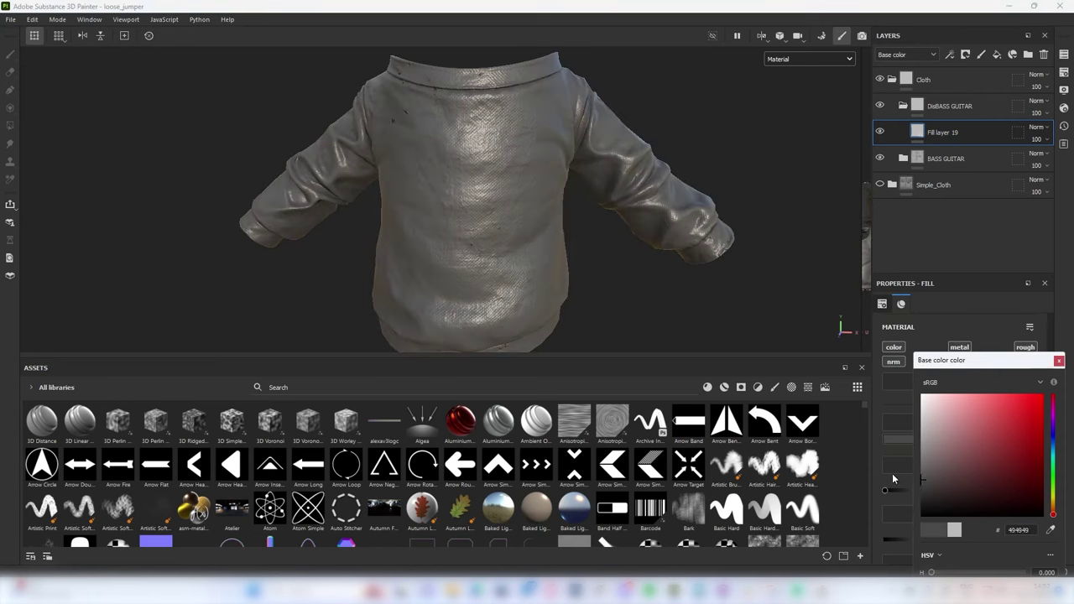
click(893, 474)
alt+click(894, 348)
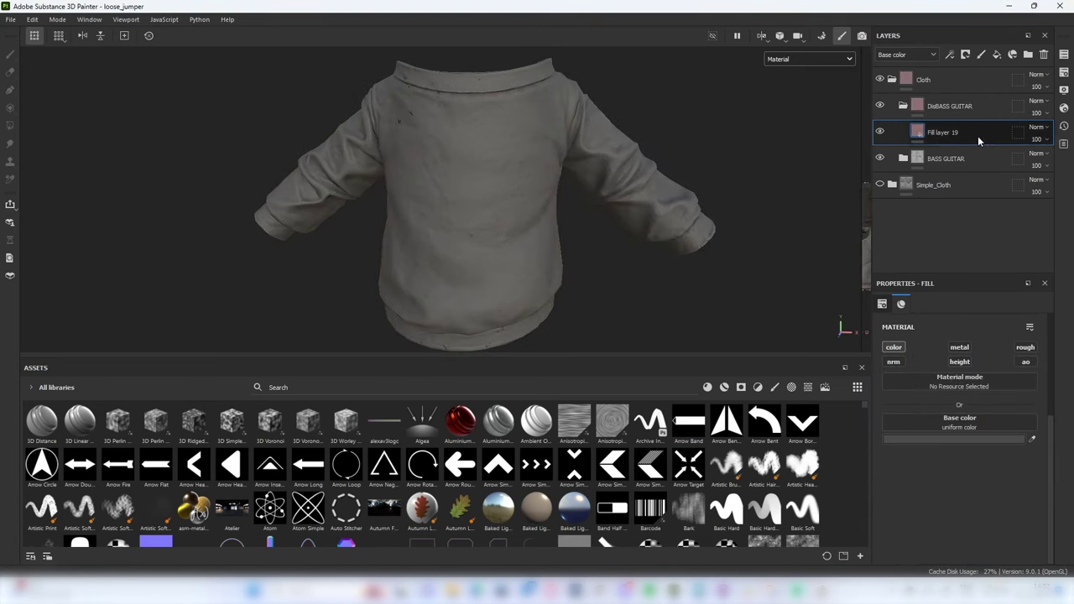
Give the dark grey fill layer a bitmap mask using the Gaussian Spots 1 texture, found by searching for spots
right_click(910, 131)
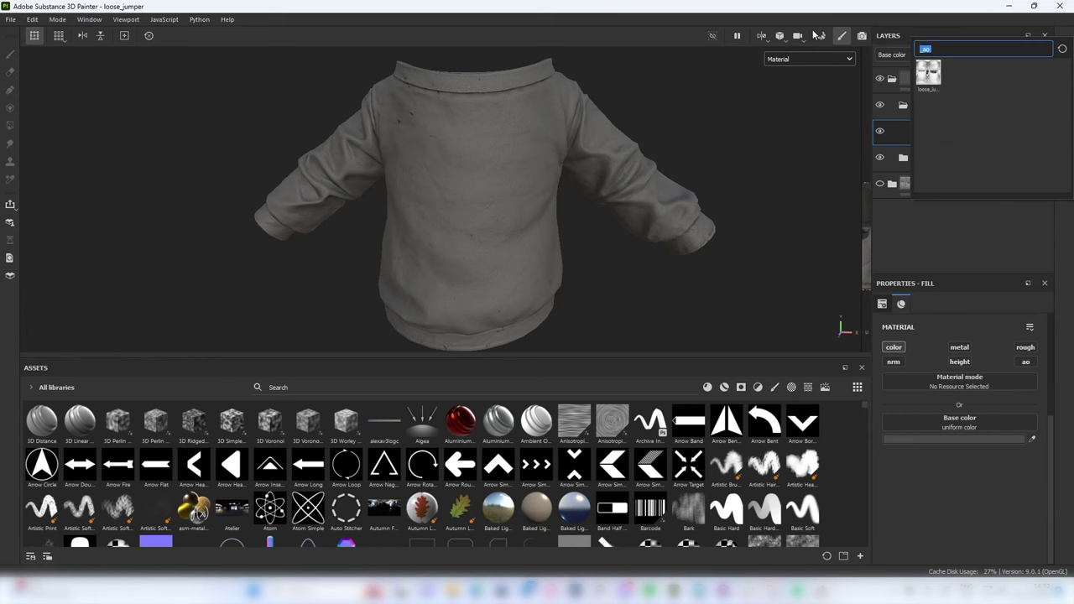
key(BackSpace)
text(spots)
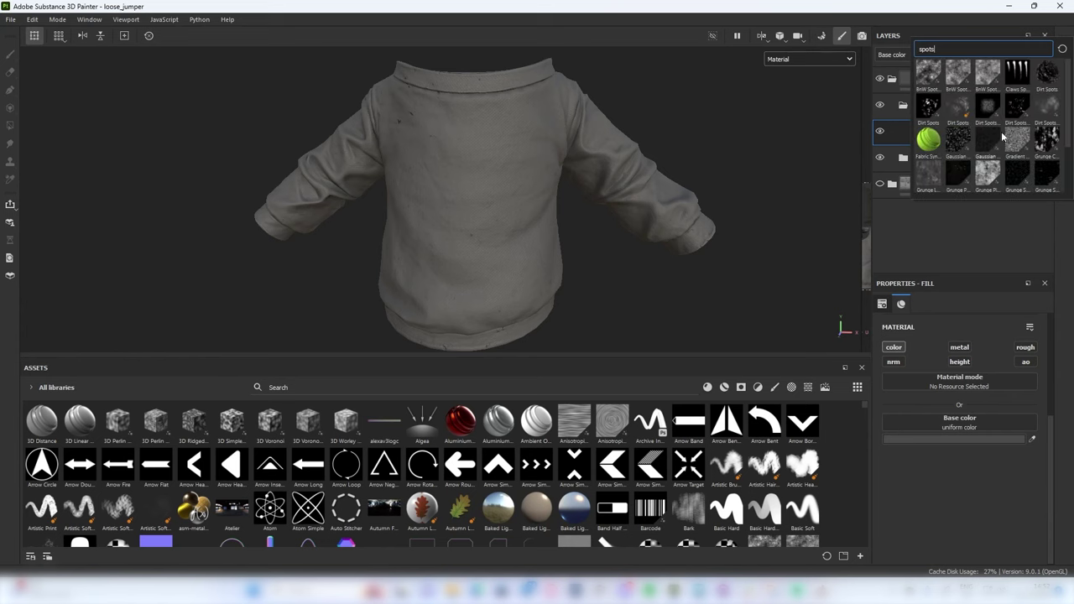
click(999, 139)
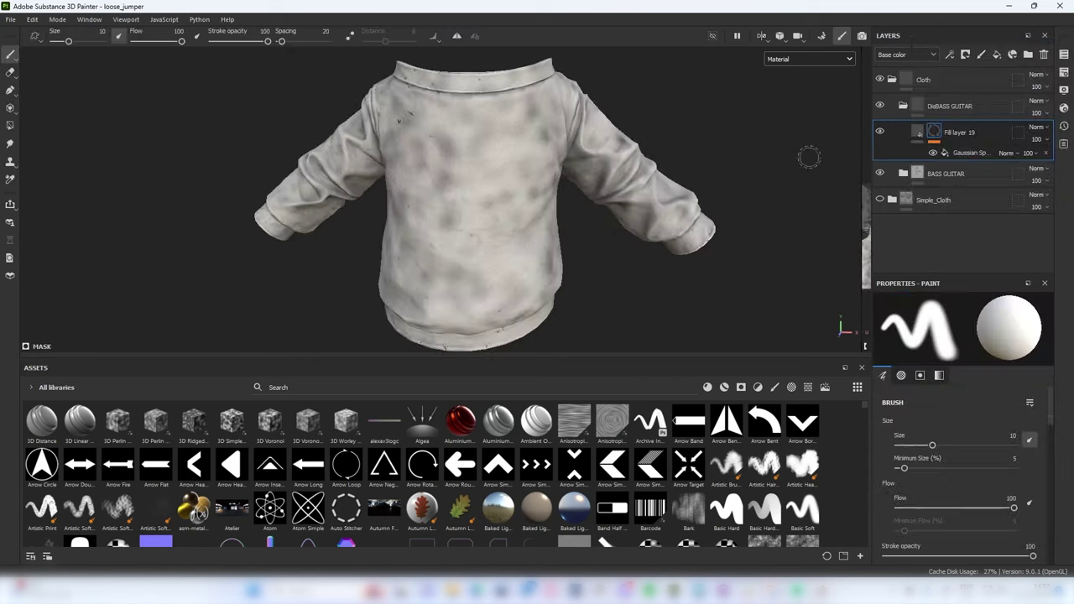
Raise the tiling of the Gaussian Spots mask fill to 4.19
click(925, 152)
scroll(948, 361, up, 1)
drag(928, 361, 948, 361)
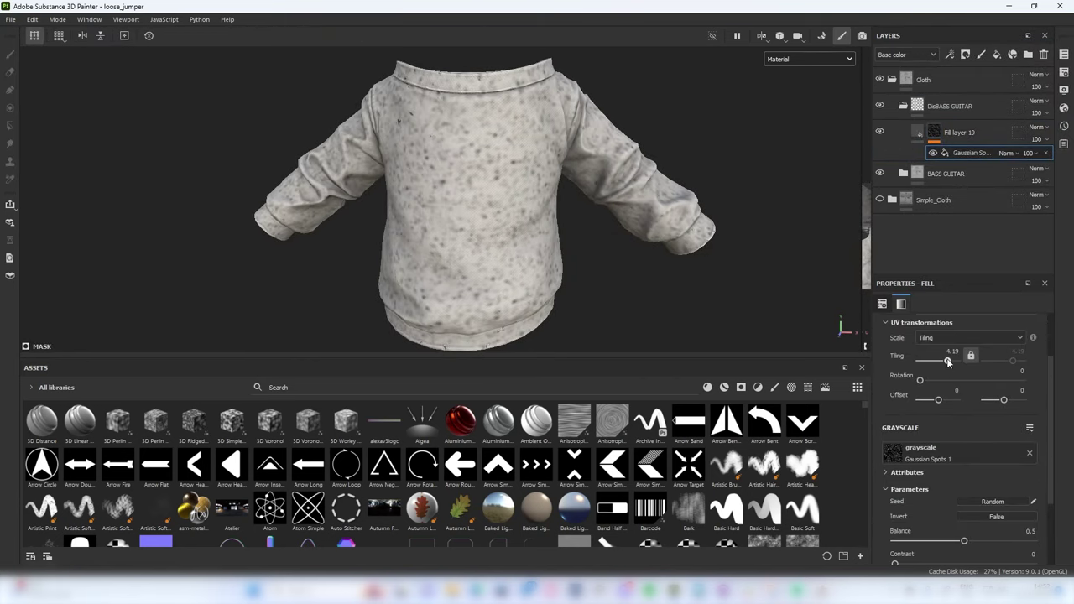
Set the Gaussian Spots noise scale to 4 and its balance to 0.75
scroll(949, 364, down, 2)
click(917, 494)
drag(903, 515, 929, 515)
scroll(545, 174, up, 3)
drag(964, 439, 998, 441)
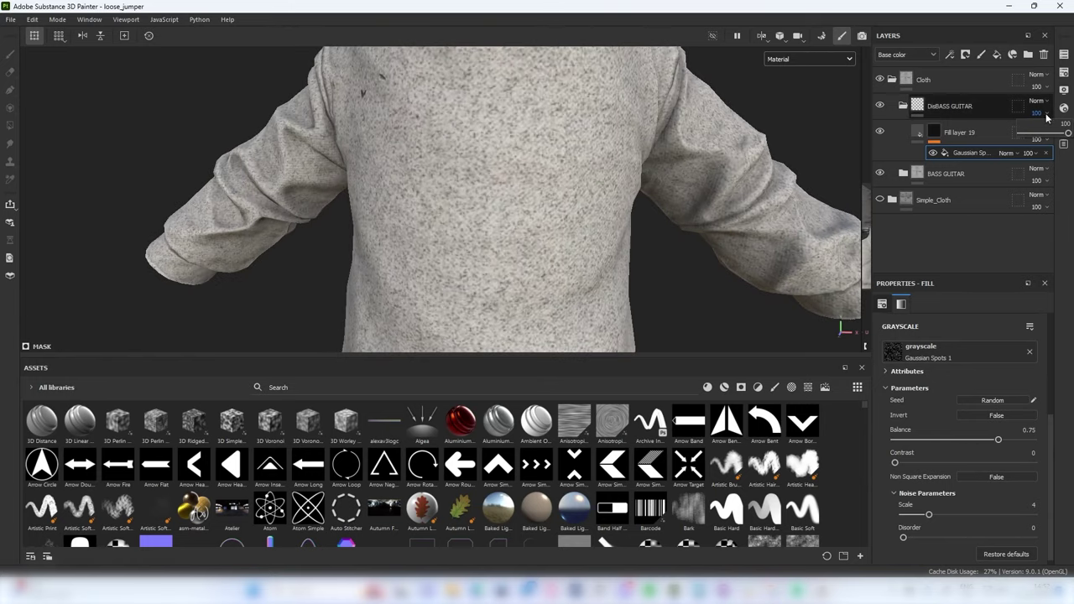
Reduce the spotted fill layer's opacity to 46, then compare the jumper with the DisBASS GUITAR folder hidden and shown
drag(1049, 155, 1032, 160)
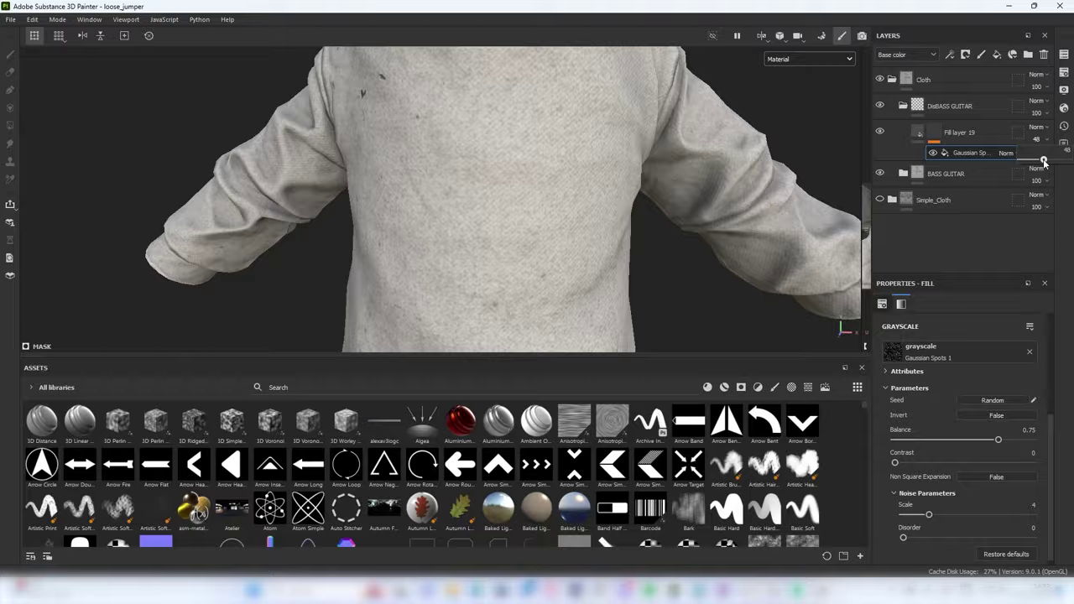
key(Tab)
scroll(588, 199, down, 3)
key(Tab)
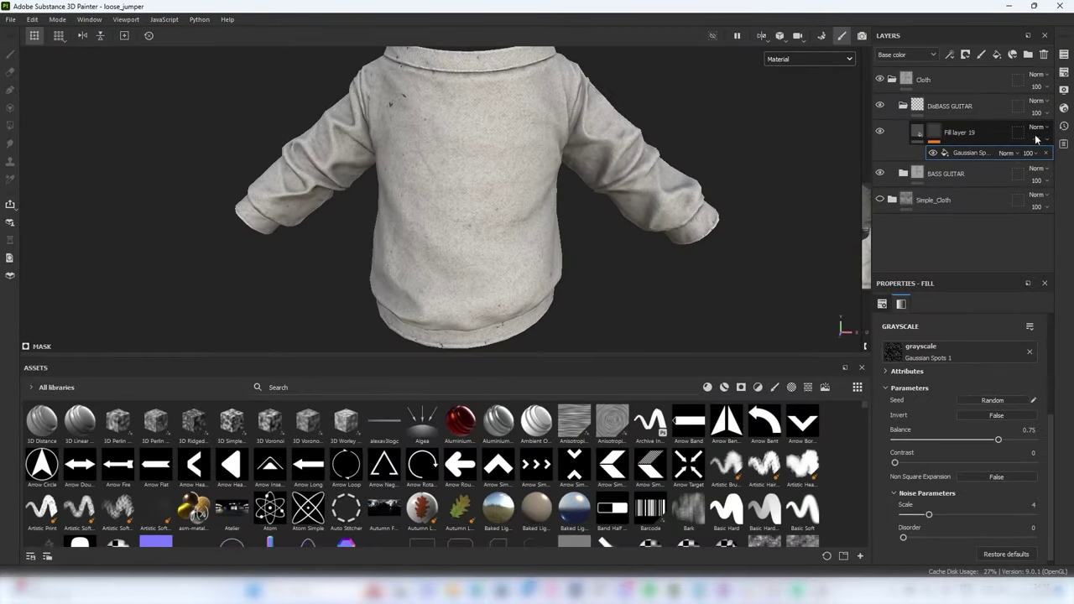
key(Tab)
scroll(537, 152, down, 5)
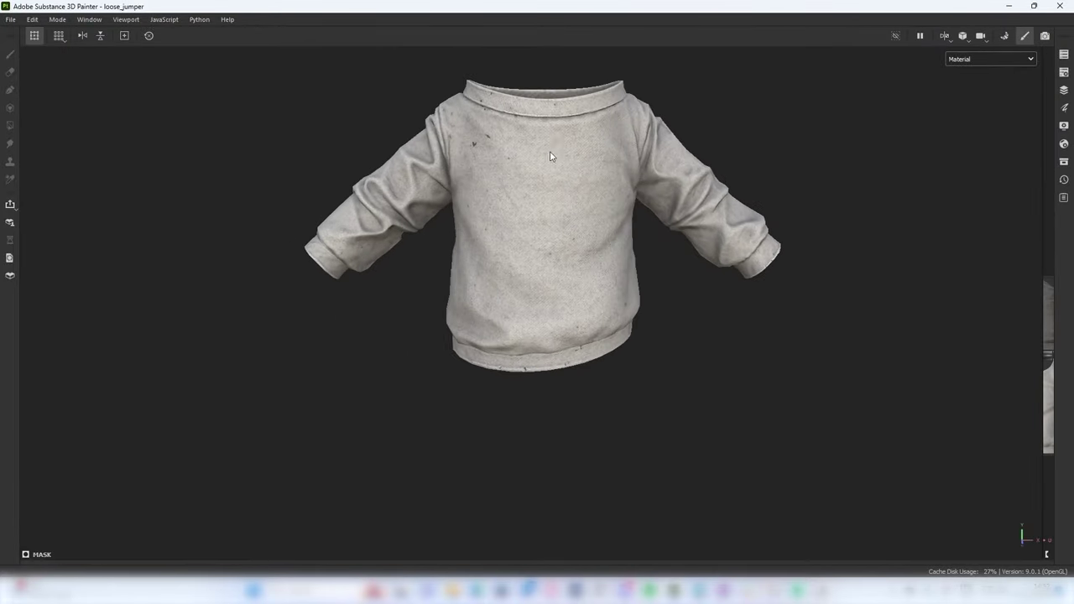
key(Tab)
click(879, 106)
click(880, 106)
scroll(438, 168, up, 2)
key(Tab)
key(Tab)
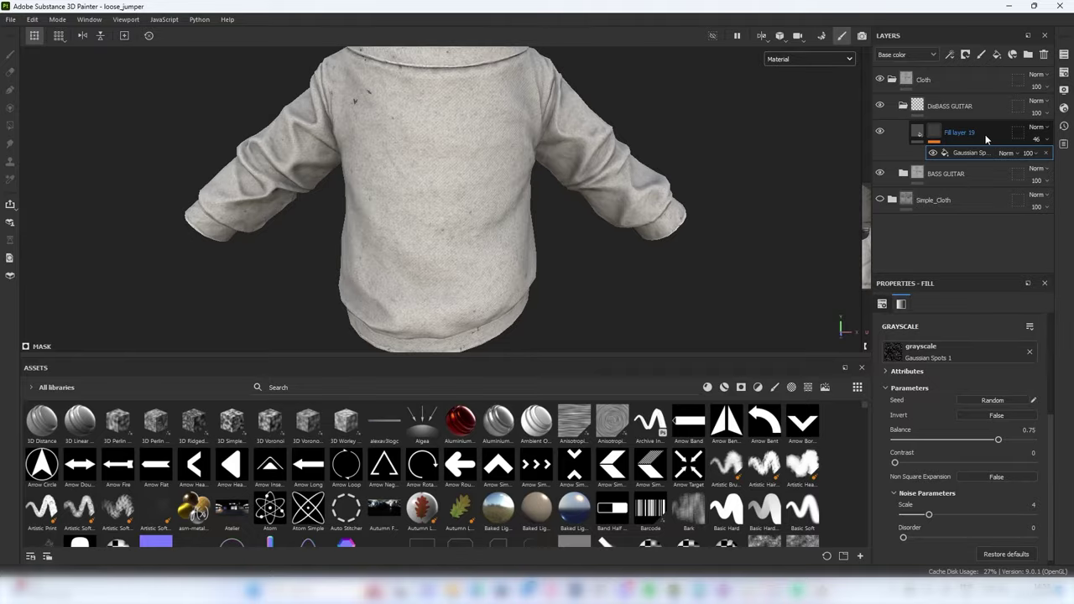
Rename the spotted fill layer in the DisBASS GUITAR folder as DARK SPOTS and duplicate it
click(965, 133)
double_click(966, 133)
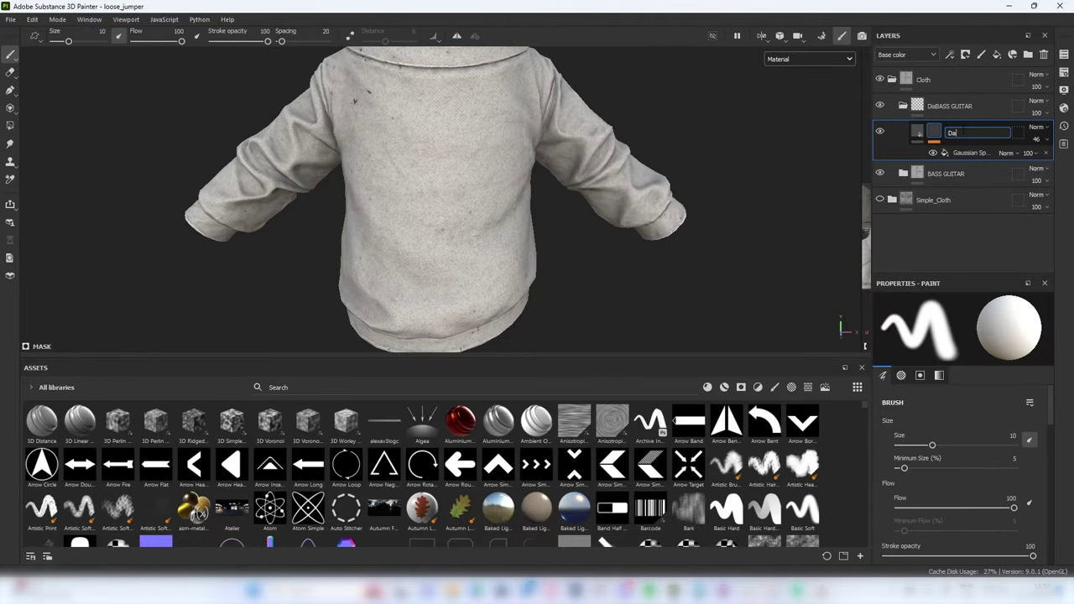
text(DARK SPOTS)
key(Return)
key(ctrl+d)
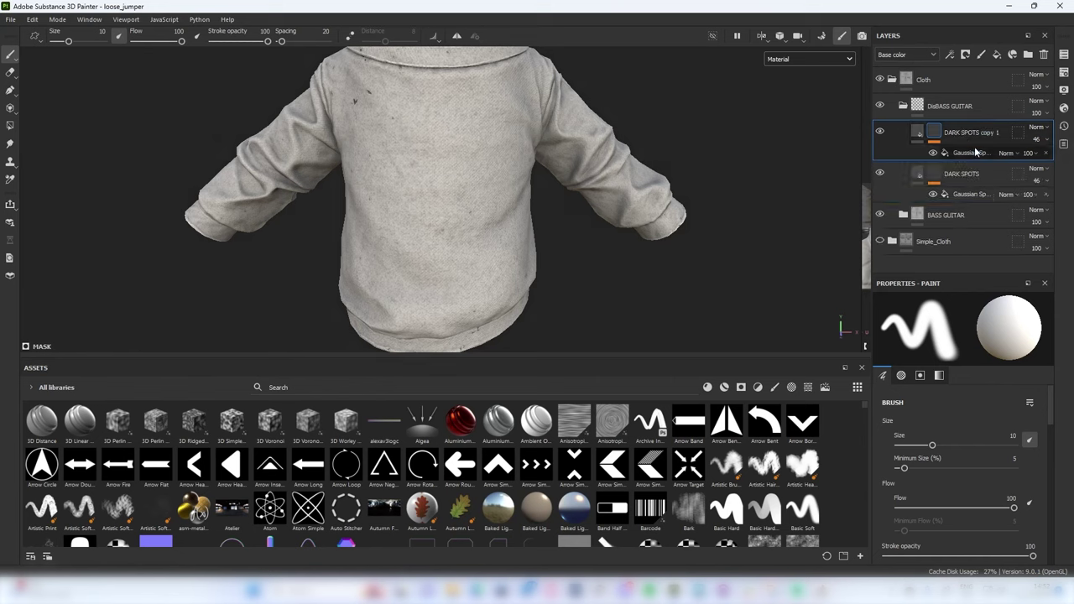
Rename the duplicated spots layer as LIGHT SPOTS and set its base color to near-white
double_click(969, 134)
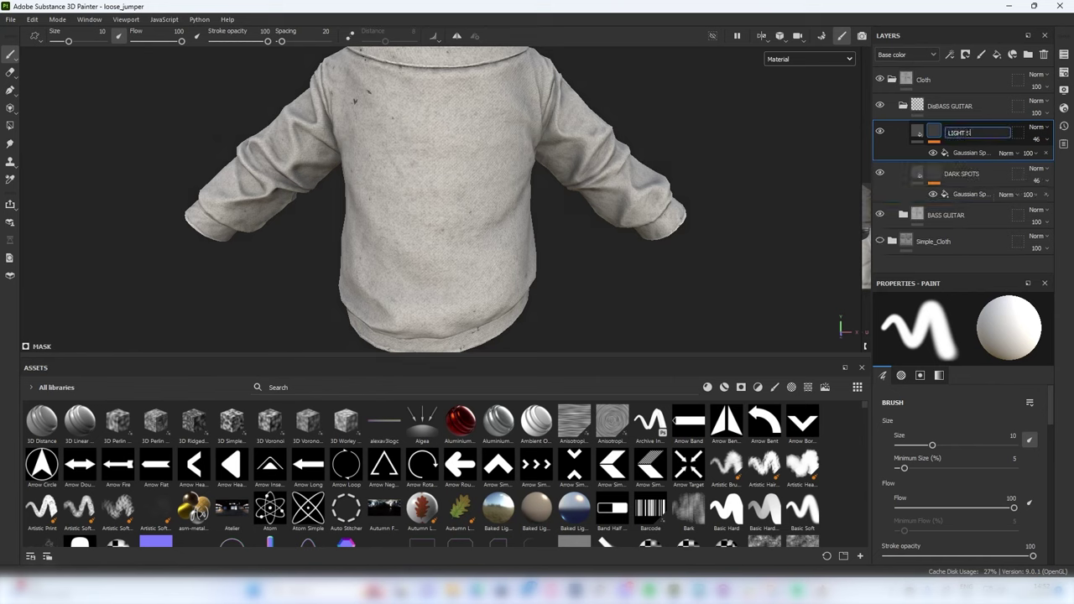
key(Return)
click(917, 132)
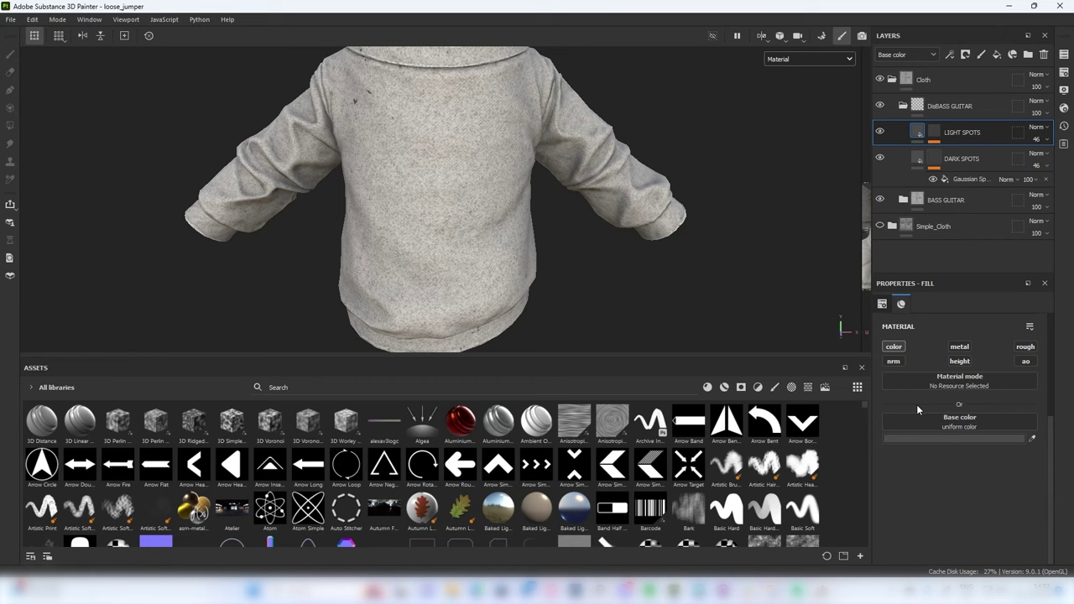
click(914, 438)
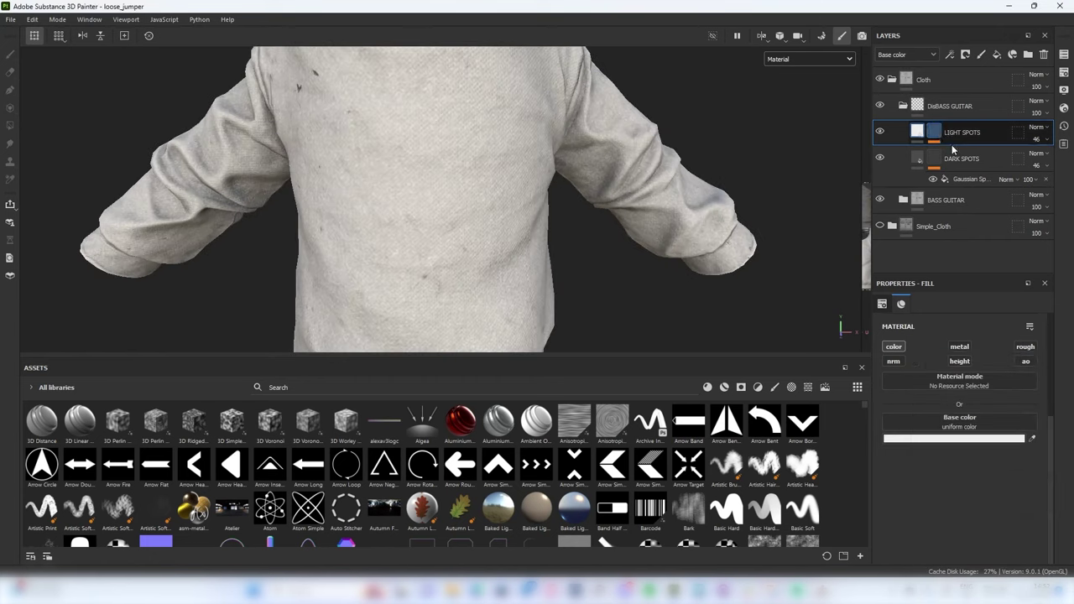
Enlarge the 2D texture view beside the jumper and reduce the LIGHT SPOTS layer's opacity to 26
click(965, 154)
double_click(966, 155)
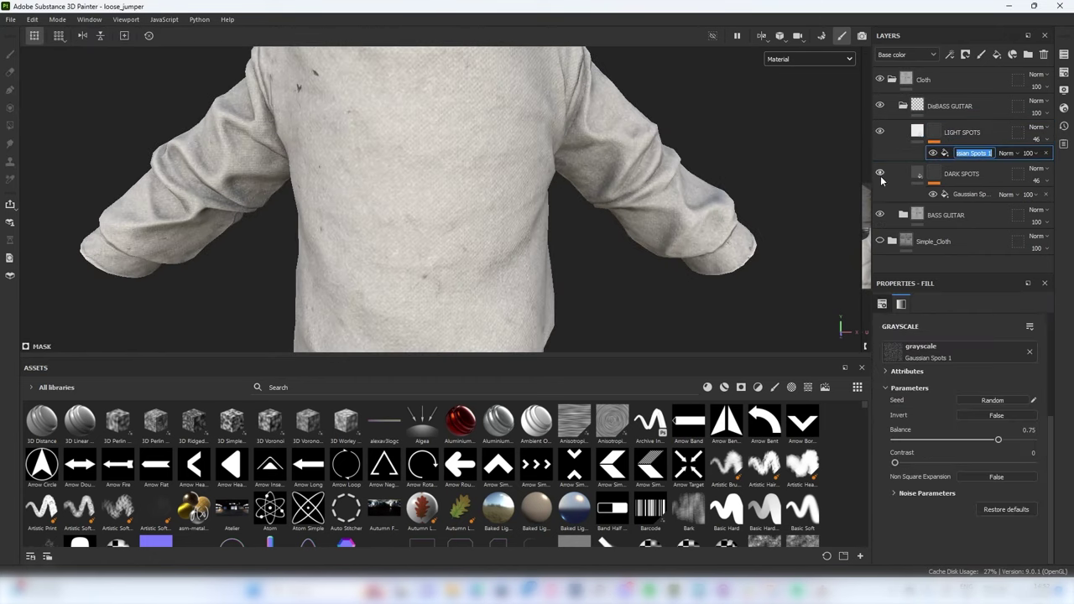
drag(859, 185, 609, 186)
scroll(701, 262, up, 6)
drag(766, 207, 790, 229)
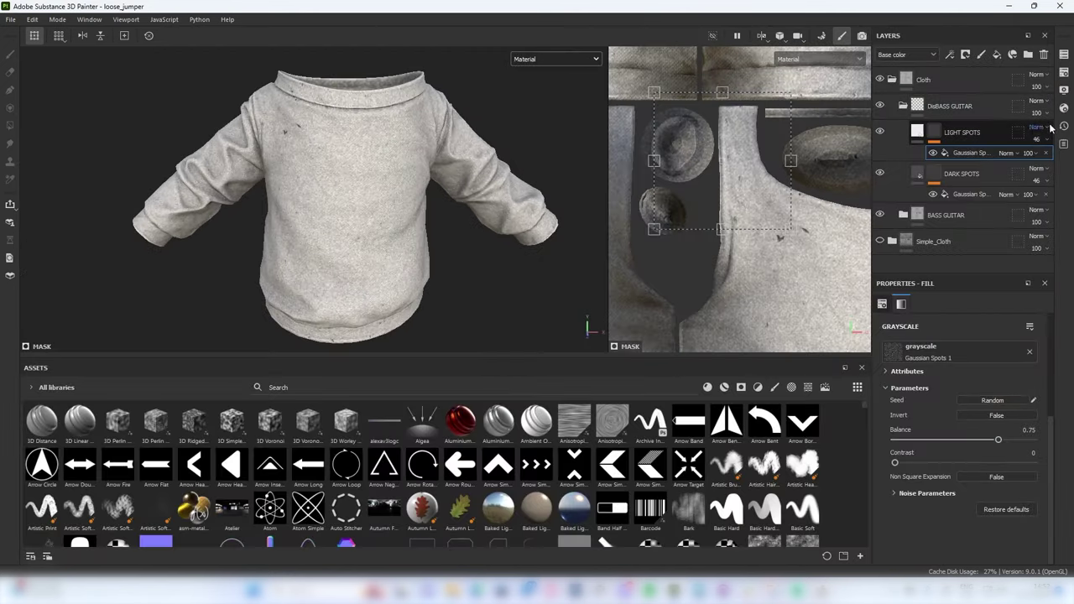
drag(1039, 157, 1026, 160)
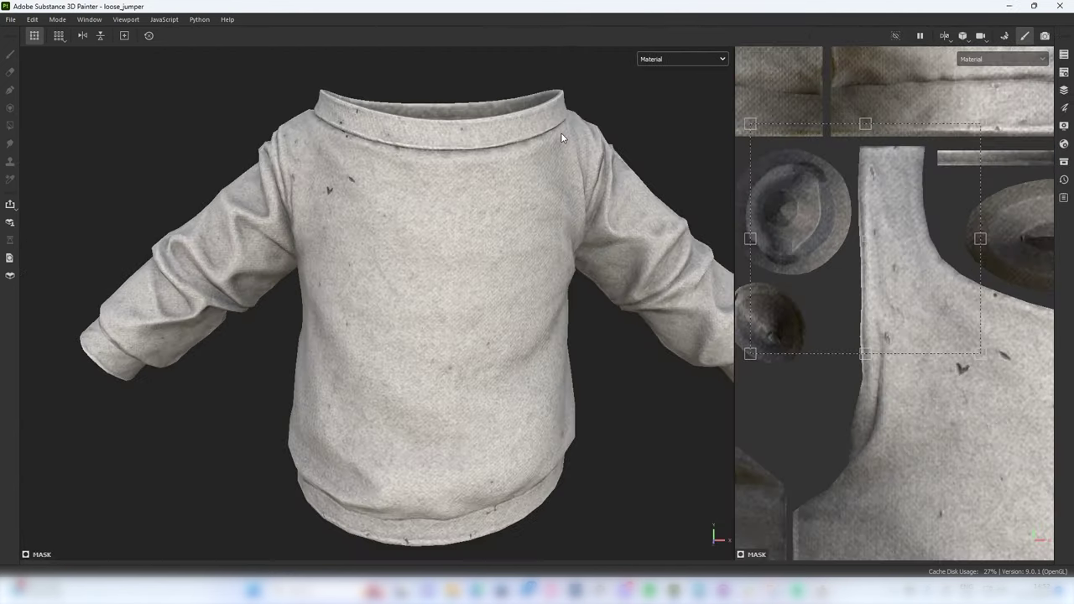
Display only the base color channel and compare the jumper with the DARK SPOTS and LIGHT SPOTS layers hidden and shown
click(679, 59)
click(667, 79)
scroll(530, 172, up, 3)
scroll(494, 213, down, 3)
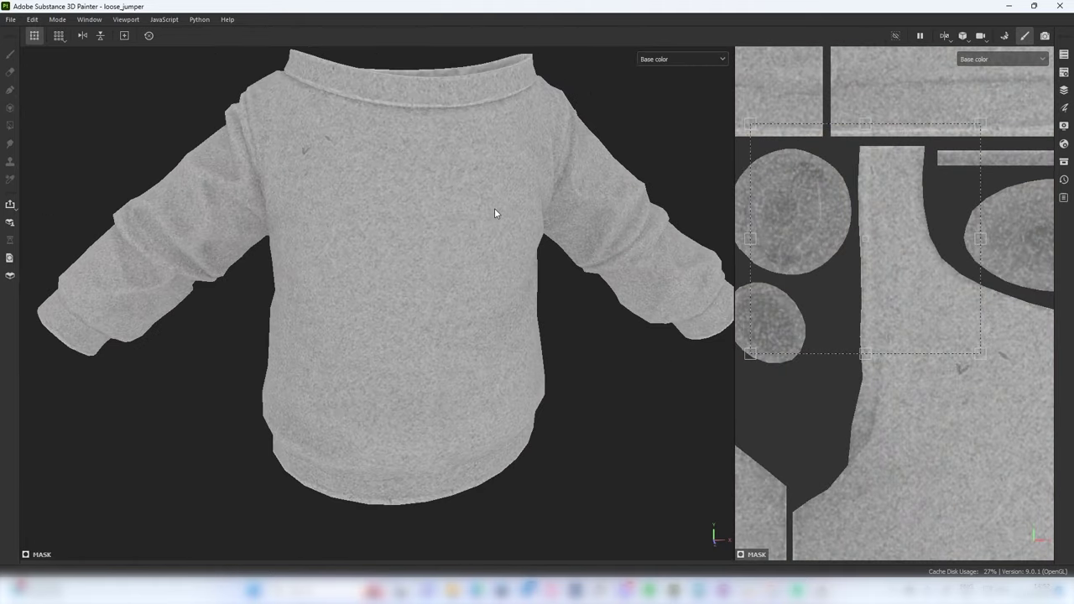
scroll(405, 172, up, 3)
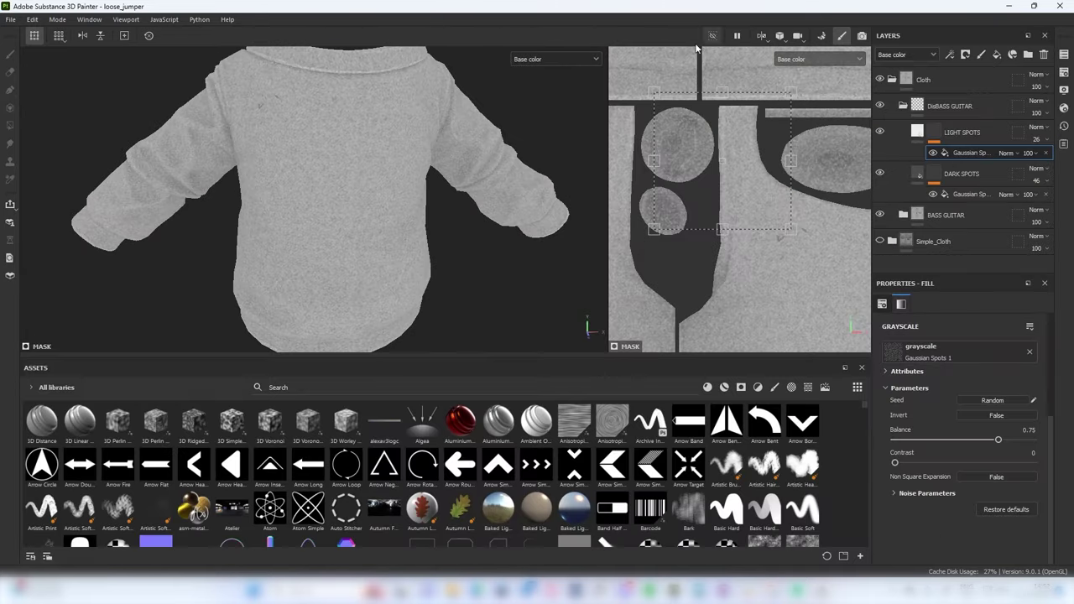
click(881, 173)
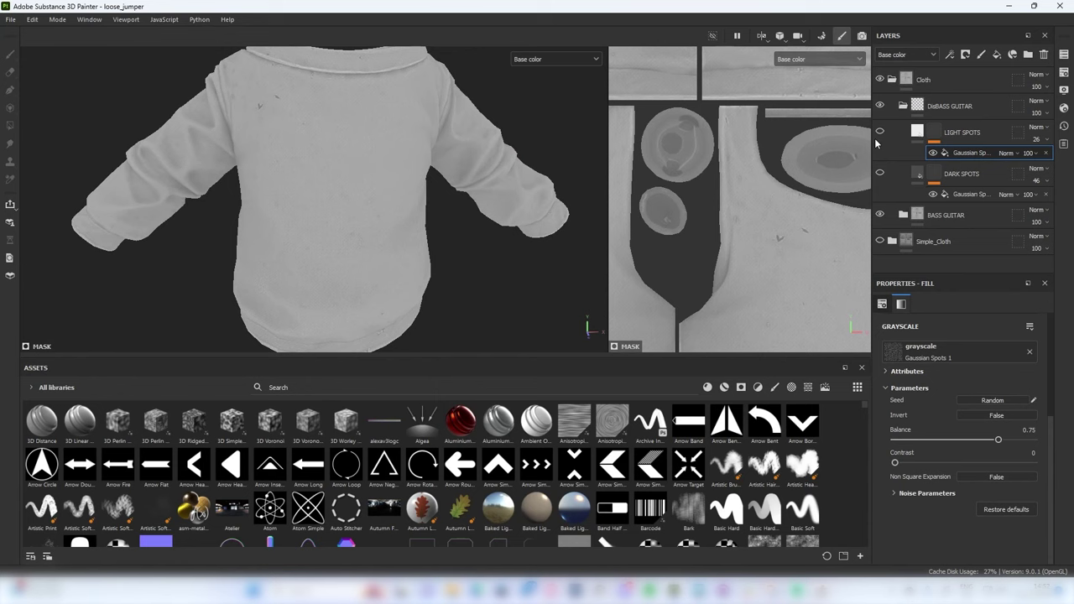
click(879, 132)
scroll(375, 119, up, 3)
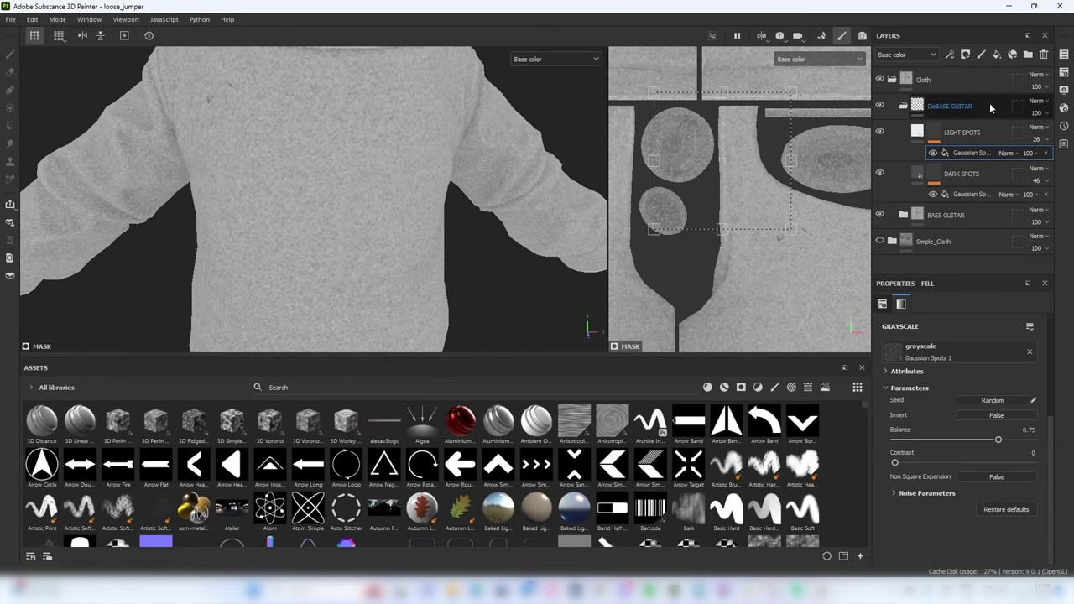
Reduce the DisBASS GUITAR folder's opacity to 74 and check the jumper in the full material view
drag(1055, 131, 1057, 134)
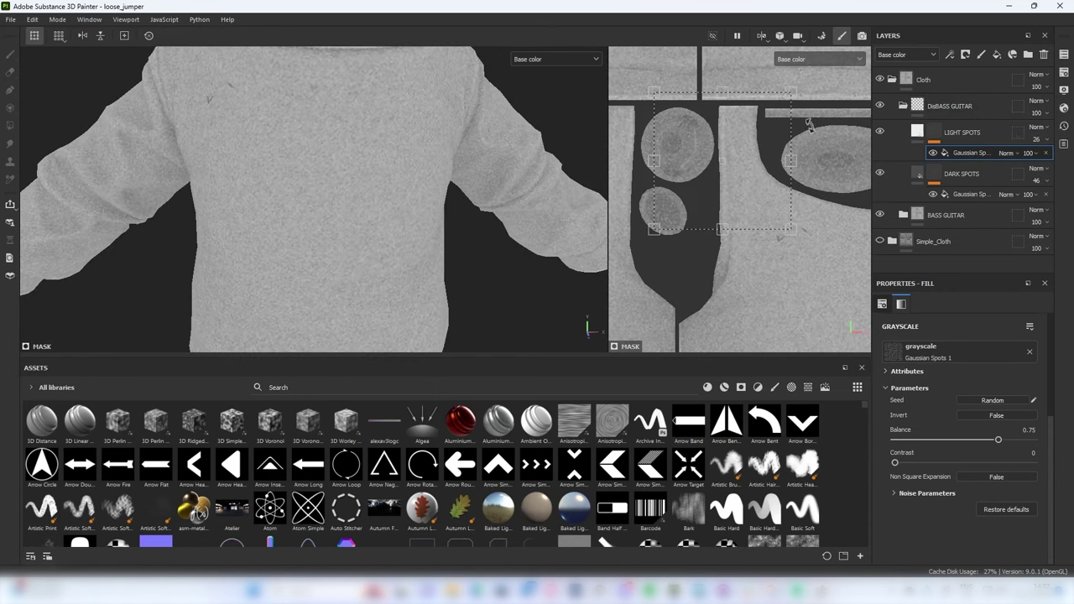
scroll(436, 132, up, 1)
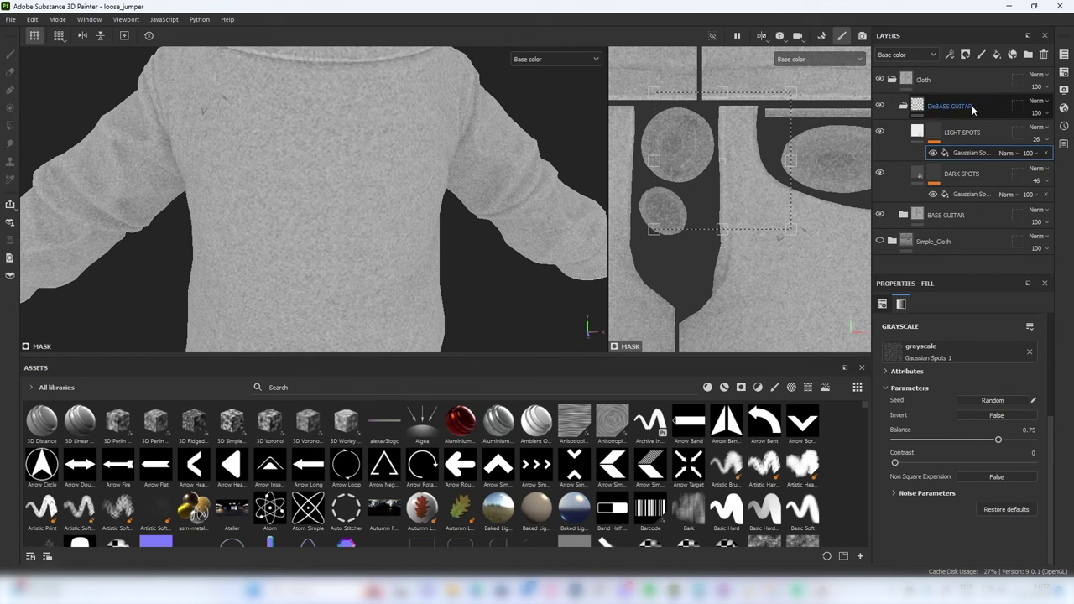
drag(1067, 132, 1059, 135)
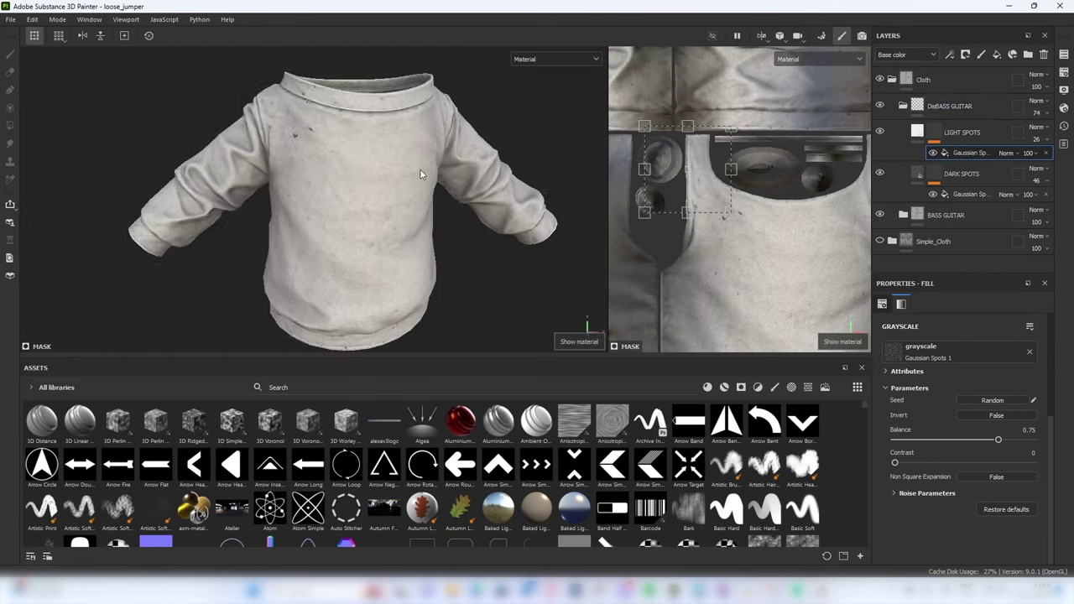
key(Tab)
key(Tab)
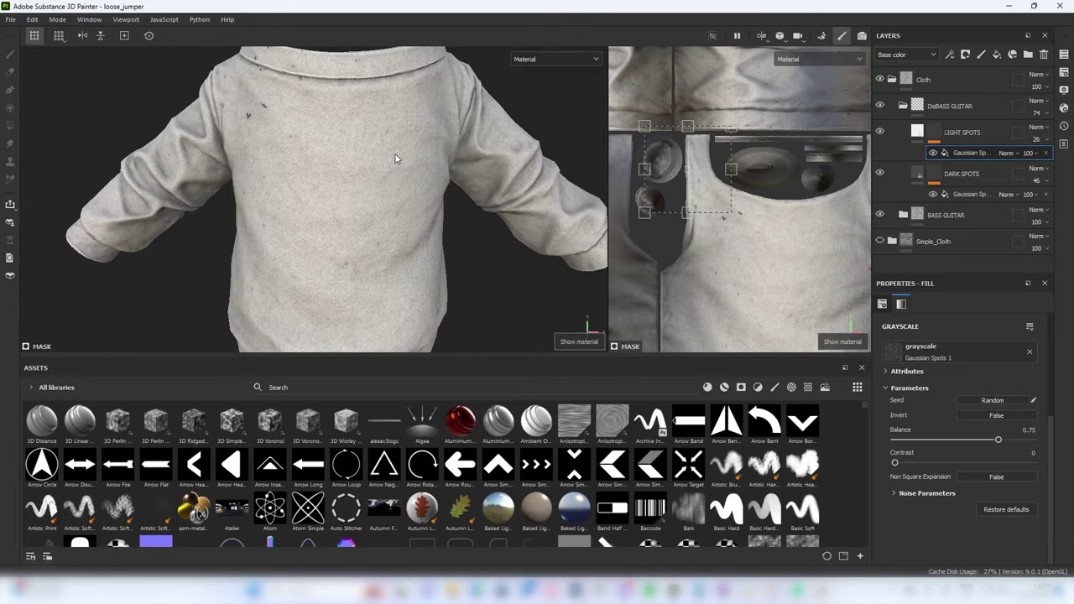
Add a fill layer above LIGHT SPOTS and apply the fabric edge smart mask to it
click(962, 135)
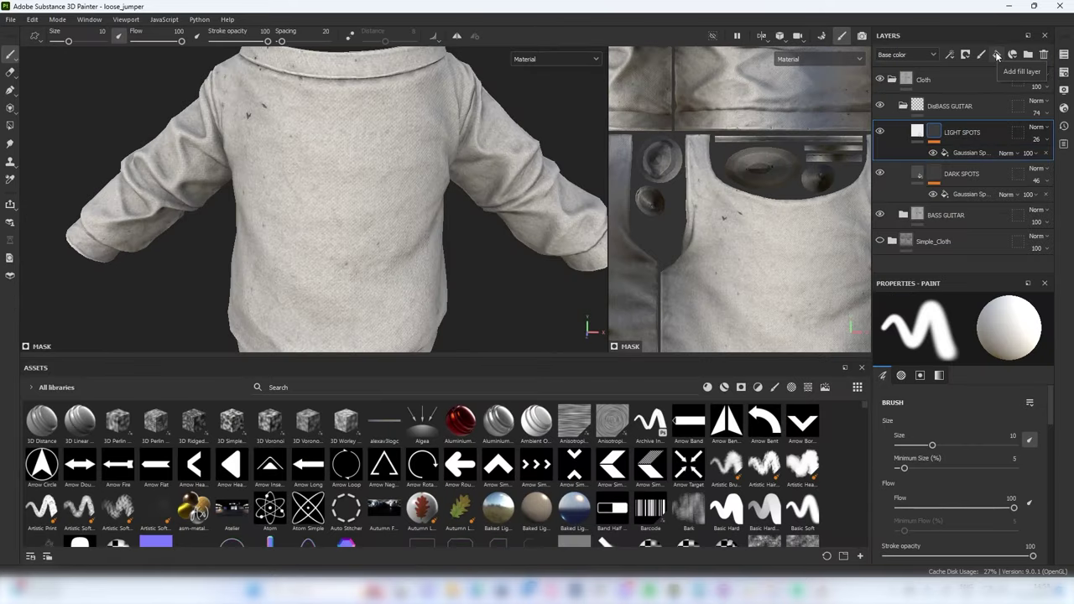
click(997, 56)
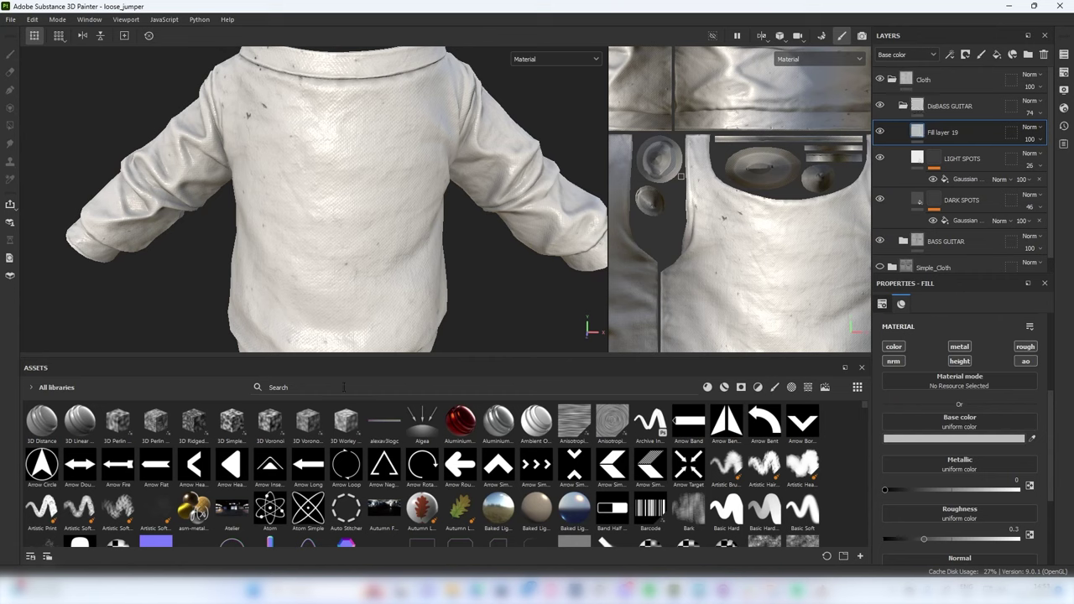
click(742, 387)
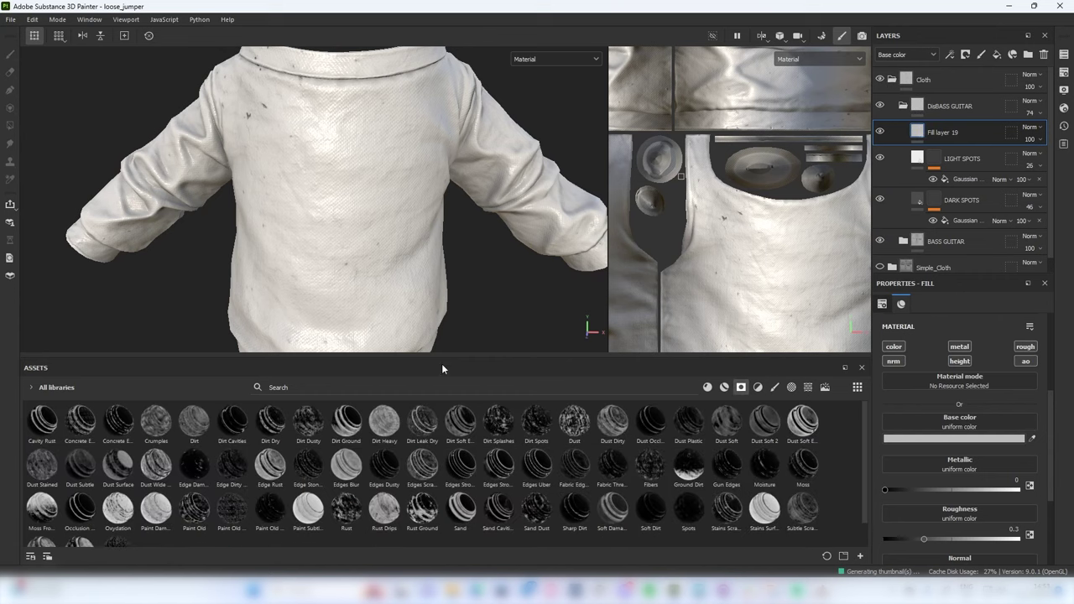
alt+drag(411, 265, 446, 283)
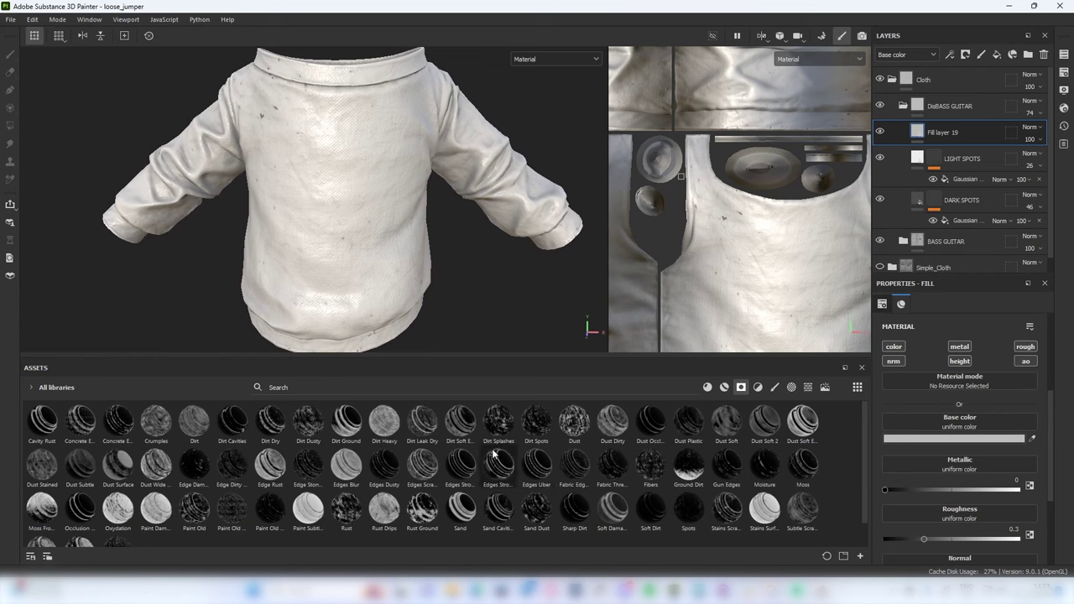
drag(584, 469, 987, 136)
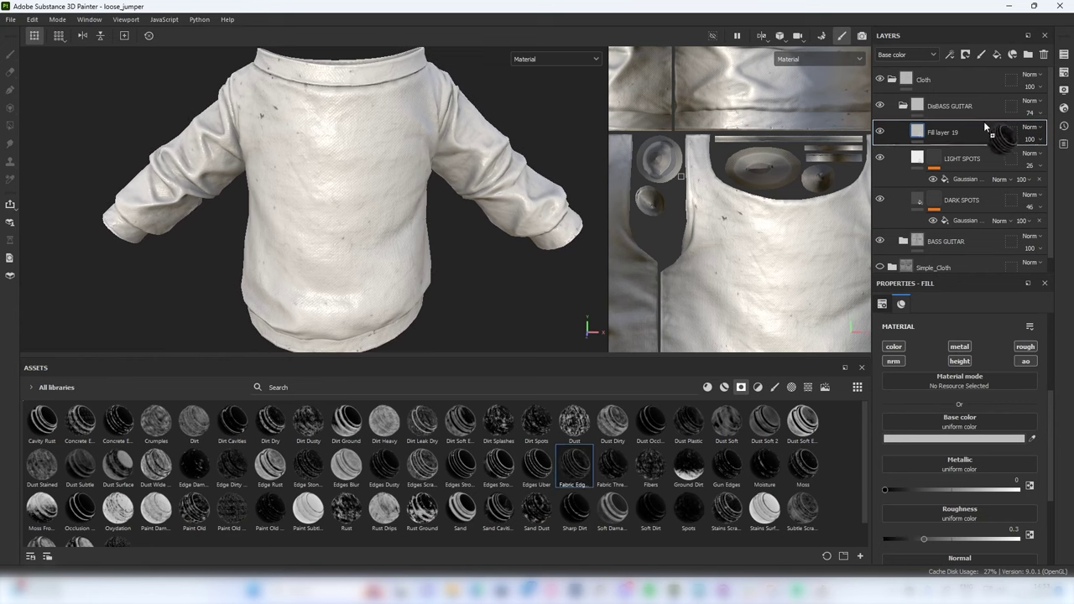
Limit the edge-masked fill layer to the color channel and set its base color to light grey BBBBBB
click(567, 58)
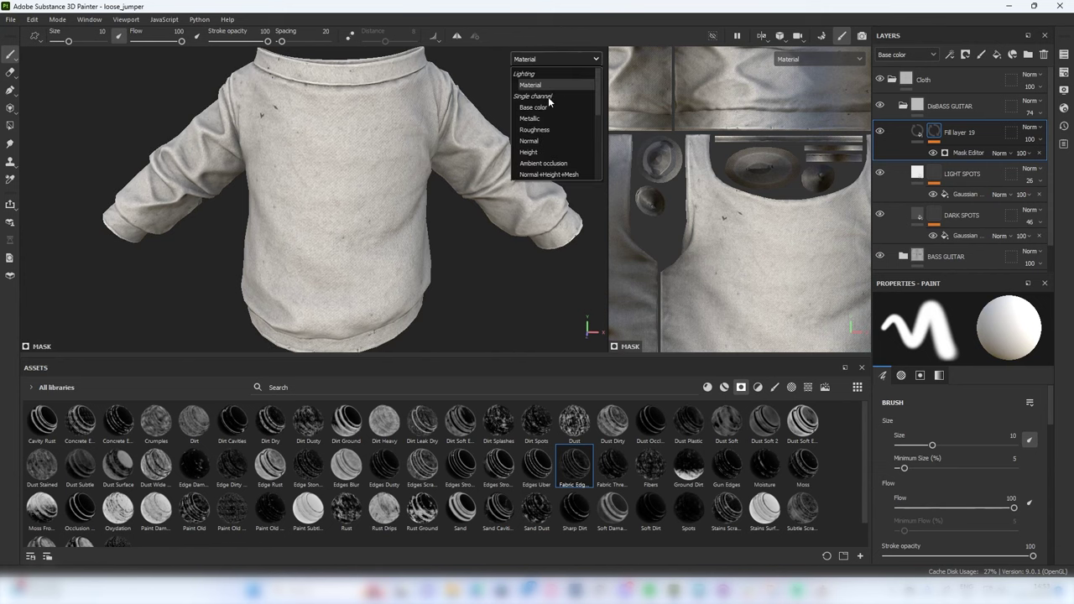
click(546, 107)
scroll(560, 134, up, 2)
alt+middle_drag(564, 137, 572, 169)
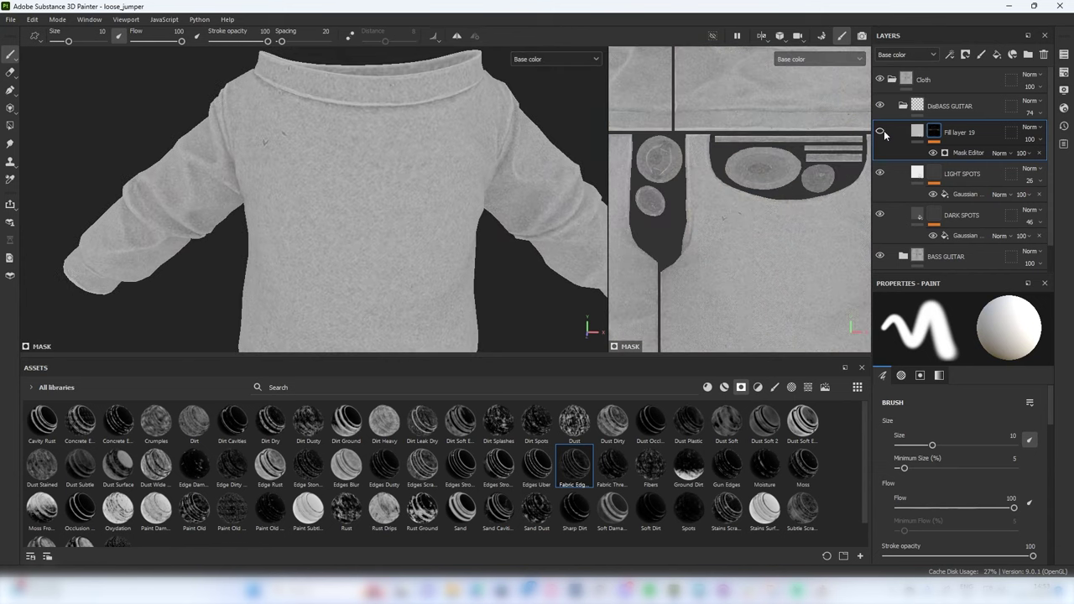
alt+drag(535, 130, 604, 126)
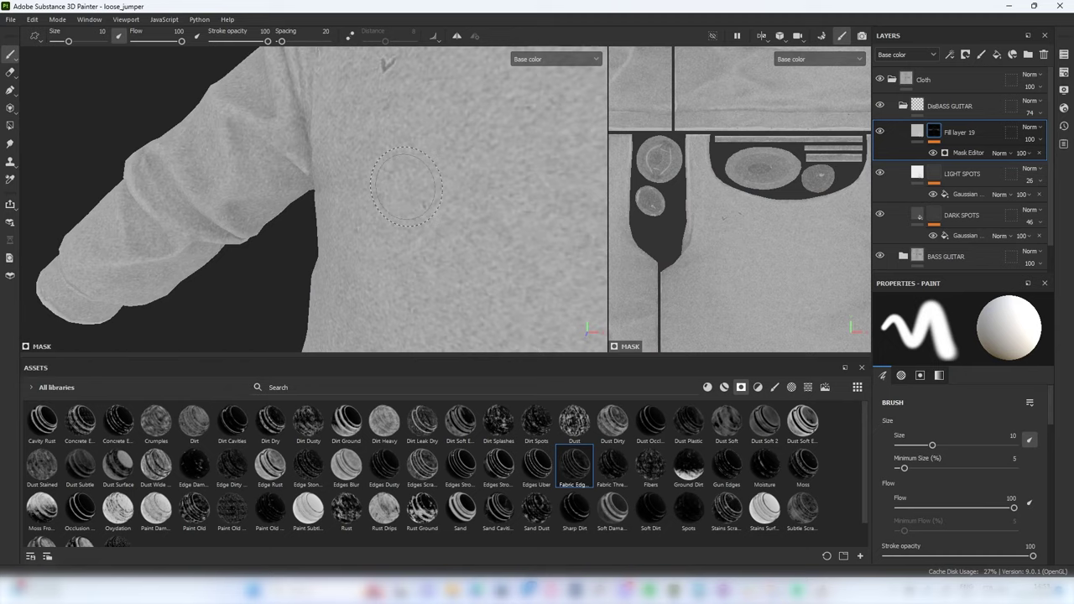
alt+middle_drag(453, 134, 359, 135)
scroll(359, 135, down, 1)
click(917, 132)
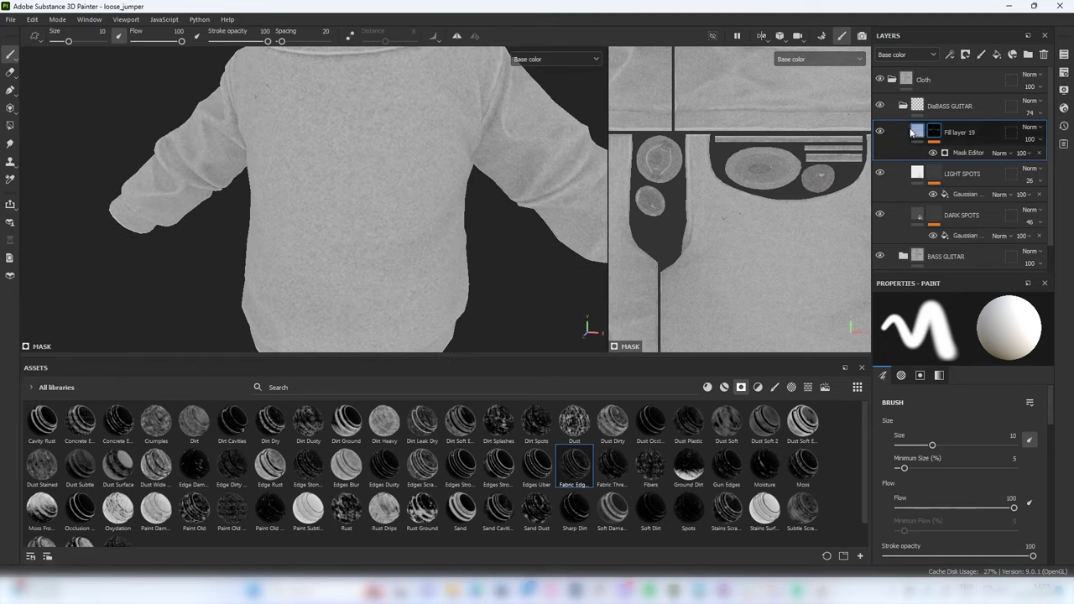
click(954, 438)
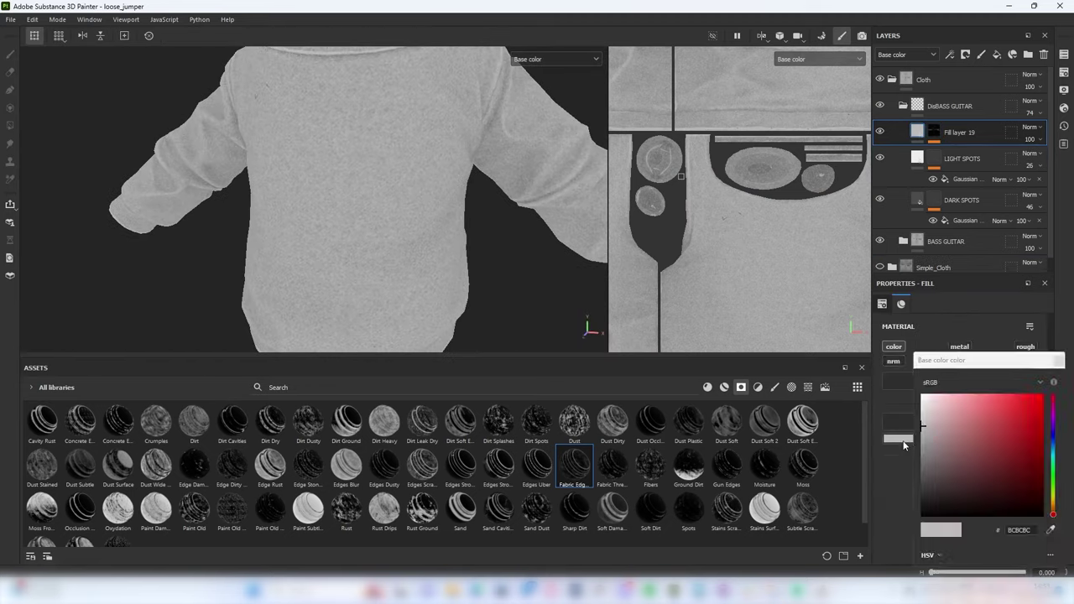
drag(848, 517, 818, 418)
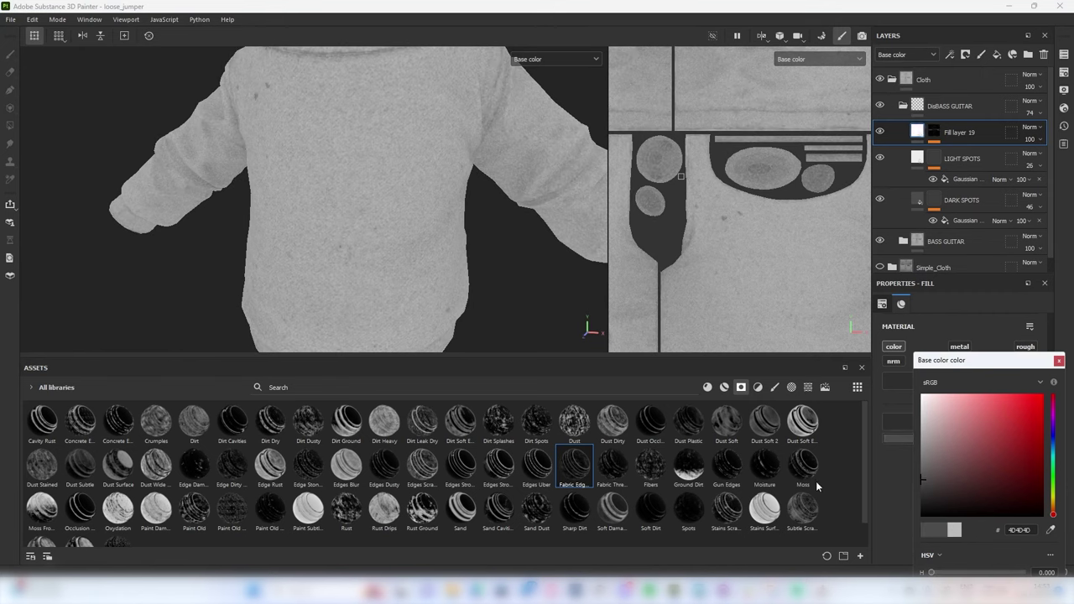
click(797, 431)
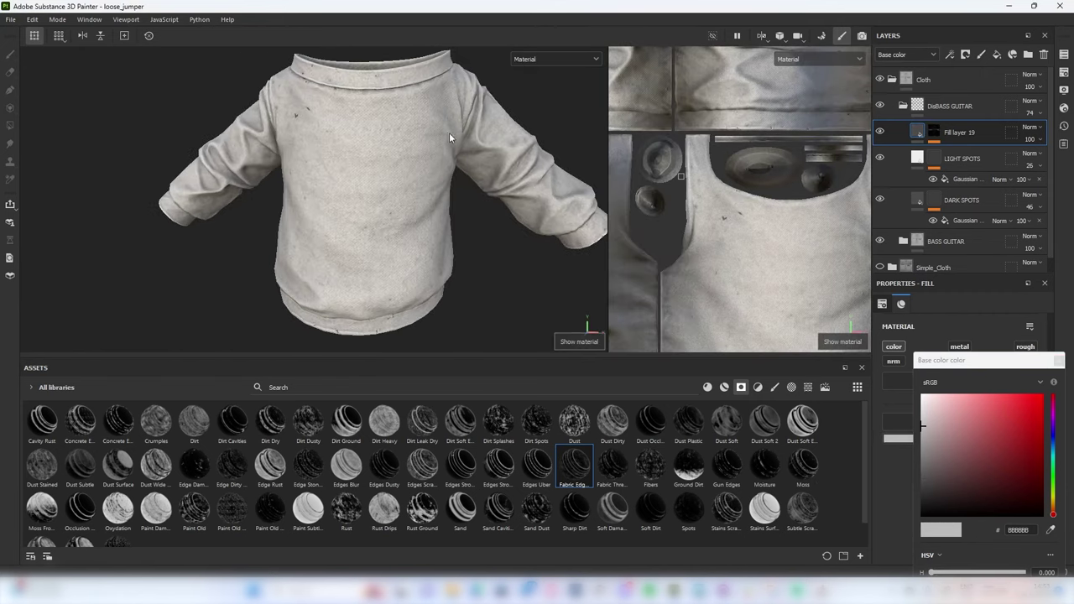
Inspect the jumper in an enlarged viewport, then rename the edge-masked fill layer as CURV
key(Tab)
alt+drag(465, 140, 503, 144)
scroll(512, 143, down, 2)
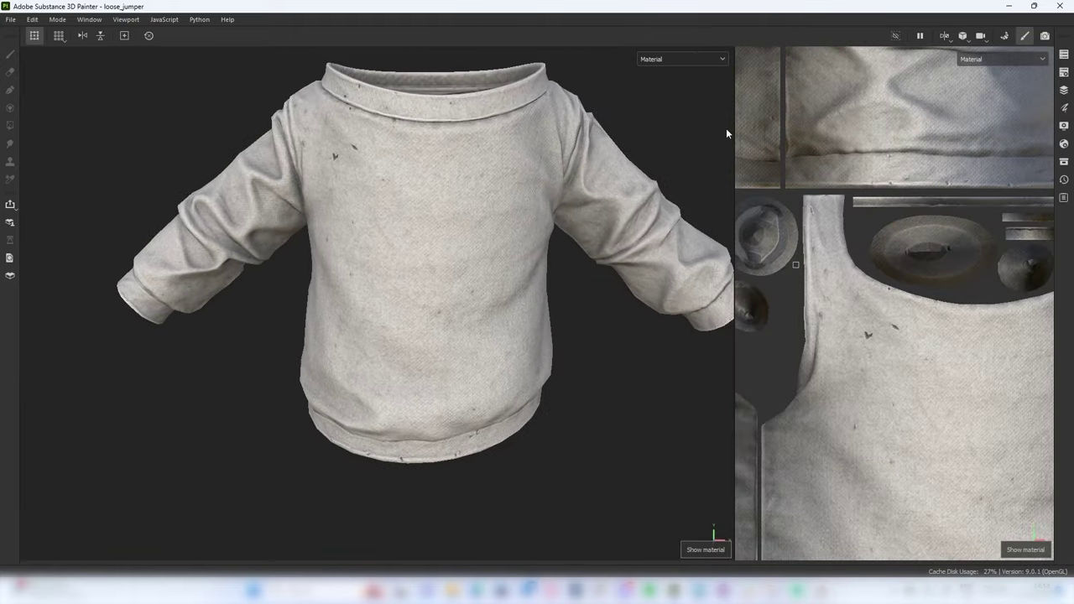
key(Tab)
double_click(959, 133)
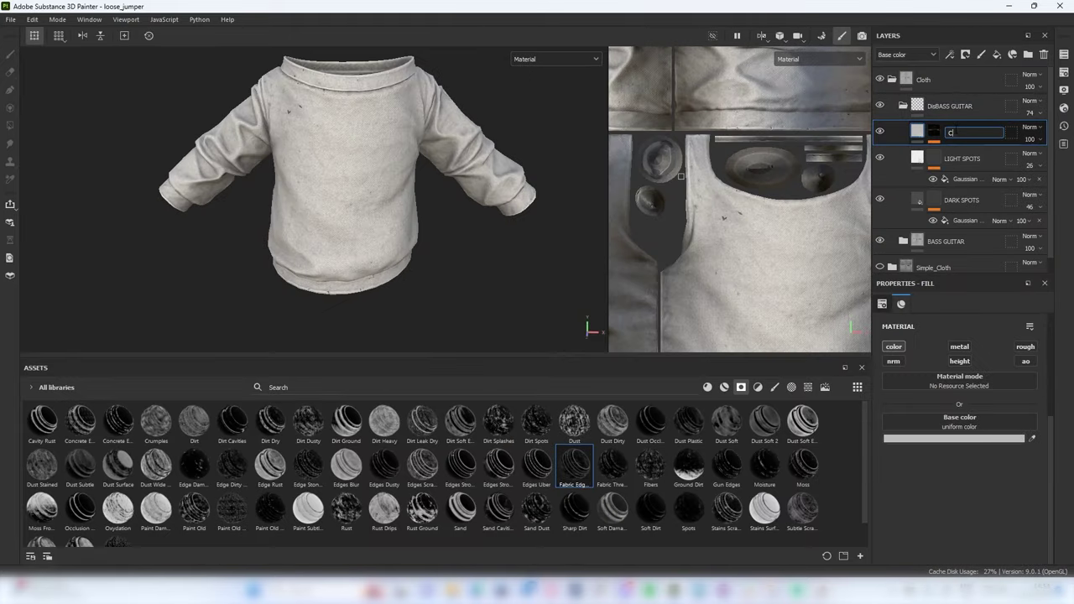
key(Return)
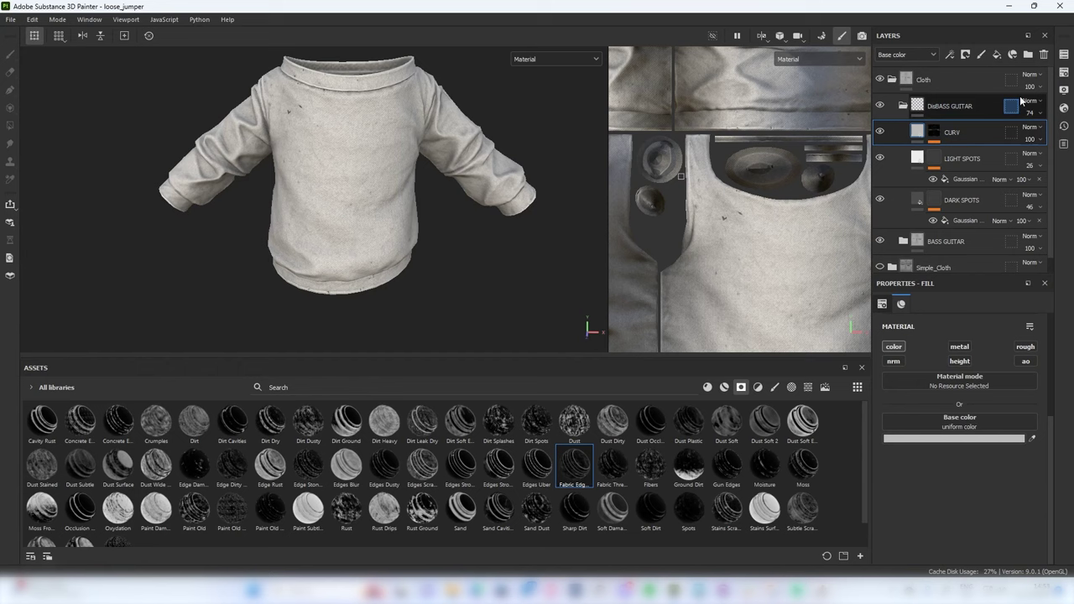
Add a fill layer above CURV and mask it with the Grunge Map 011 texture
click(997, 55)
right_click(942, 137)
click(957, 35)
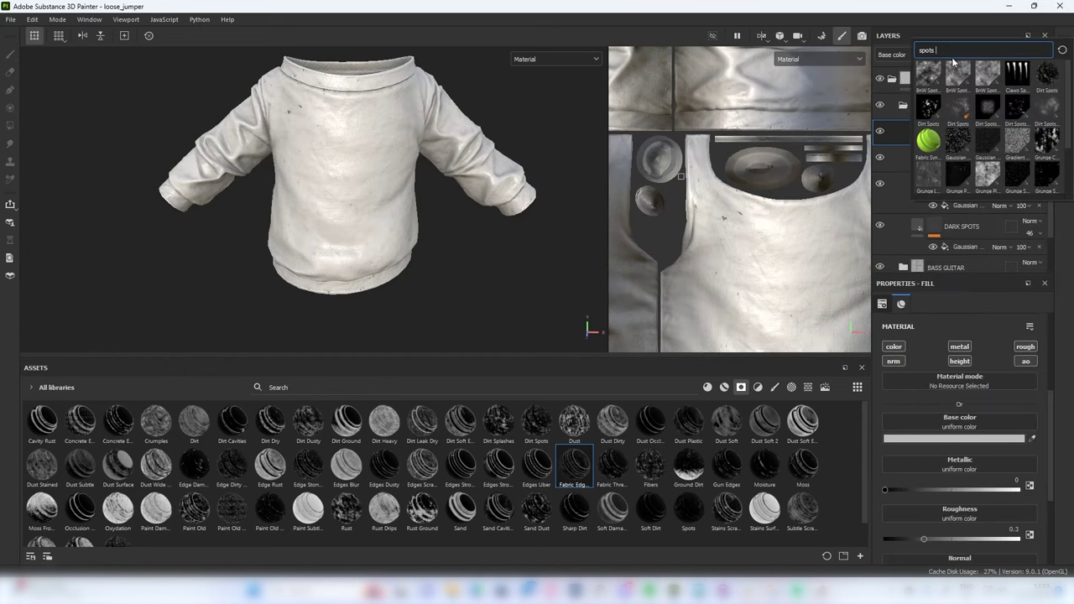
key(BackSpace)
key(BackSpace)
key(BackSpace)
key(BackSpace)
key(BackSpace)
text(GRUNGE)
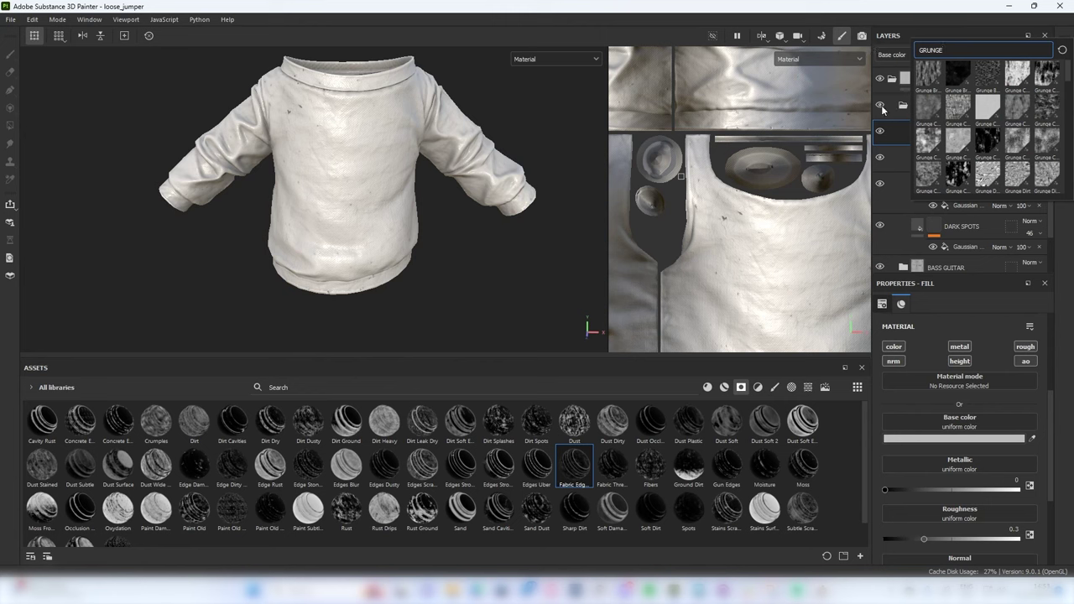
scroll(958, 124, down, 5)
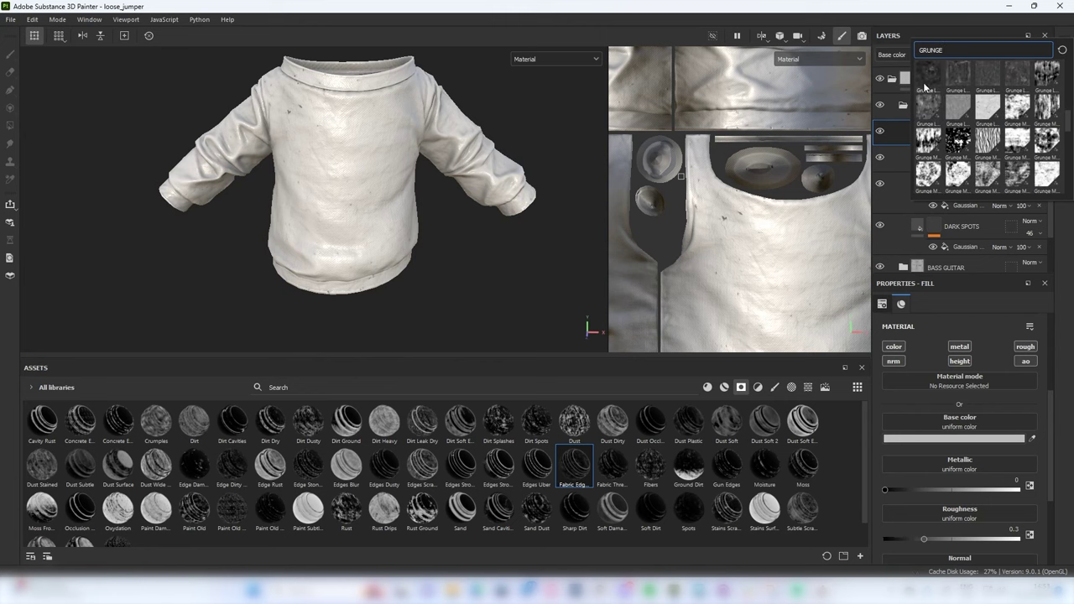
mouse_move(925, 87)
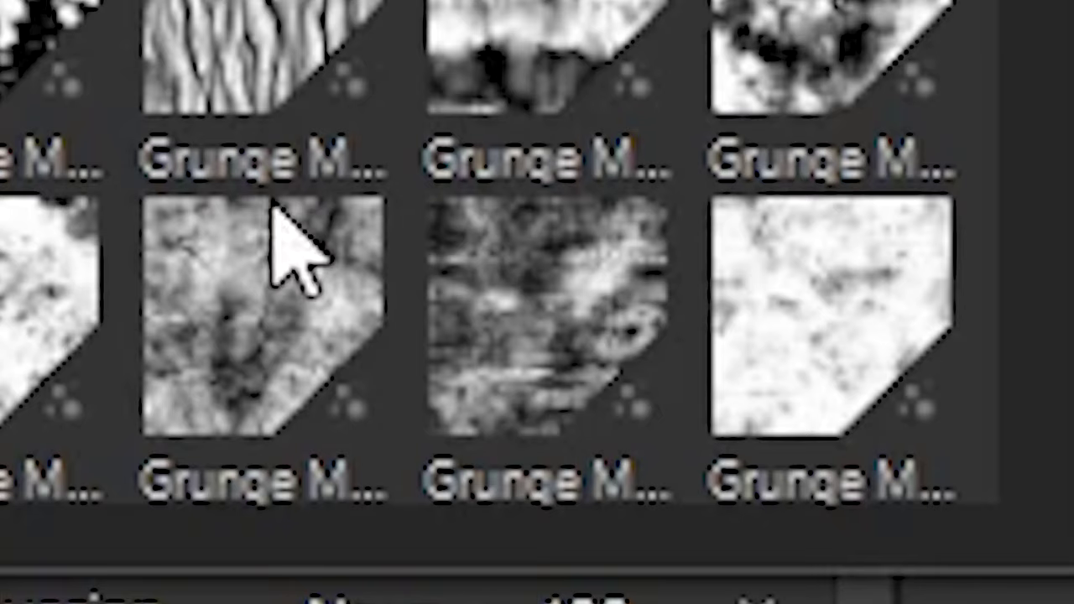
click(862, 367)
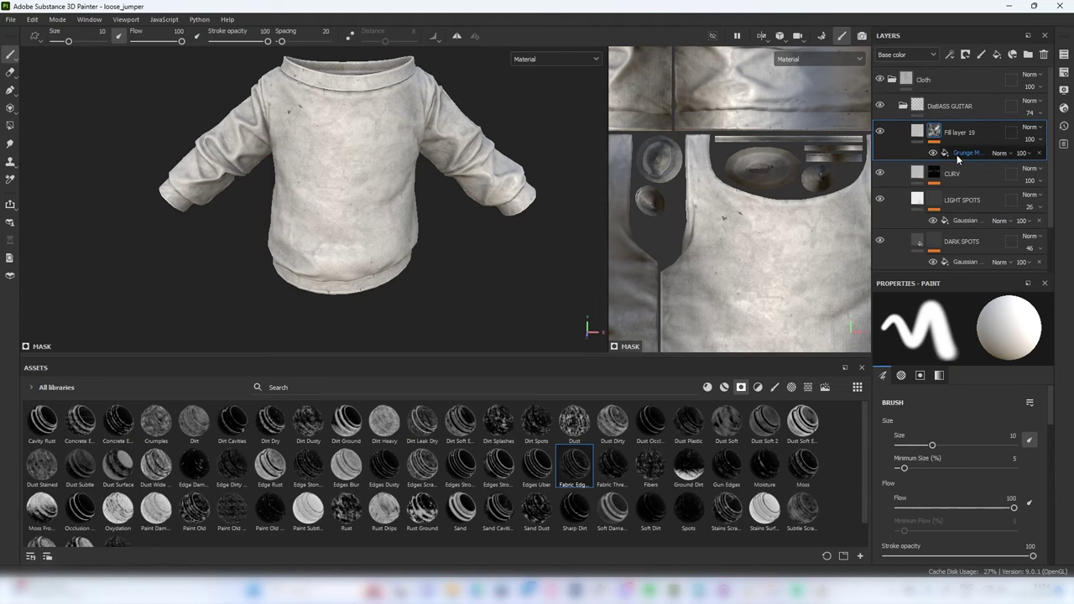
View the new fill layer's mask and set the tiling of its Grunge Map 011 fill to 5
click(956, 154)
scroll(950, 361, up, 2)
drag(949, 363, 945, 362)
alt+click(934, 132)
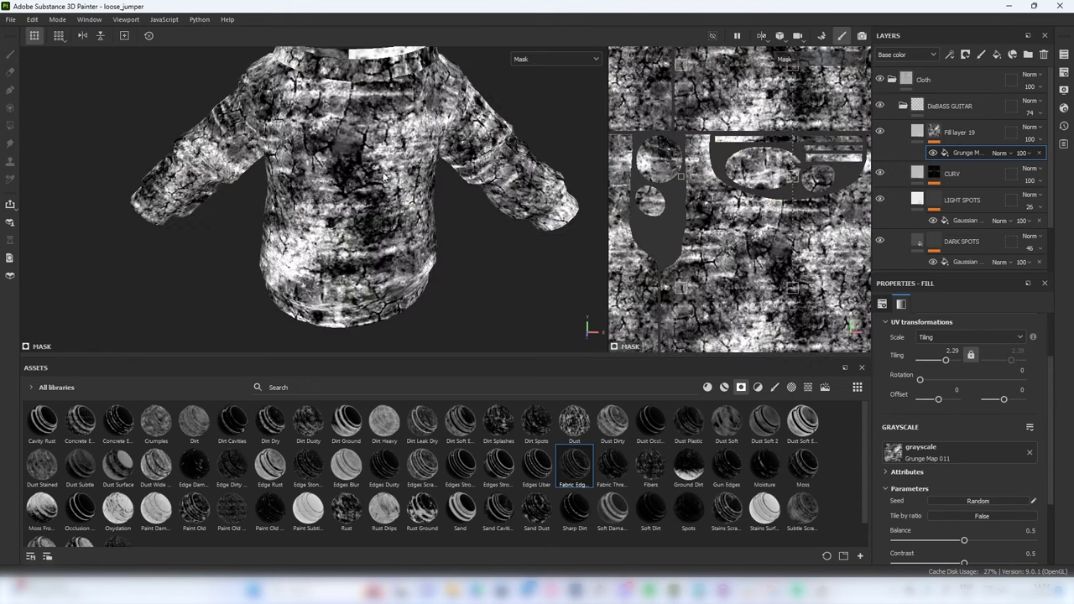
drag(944, 539, 940, 541)
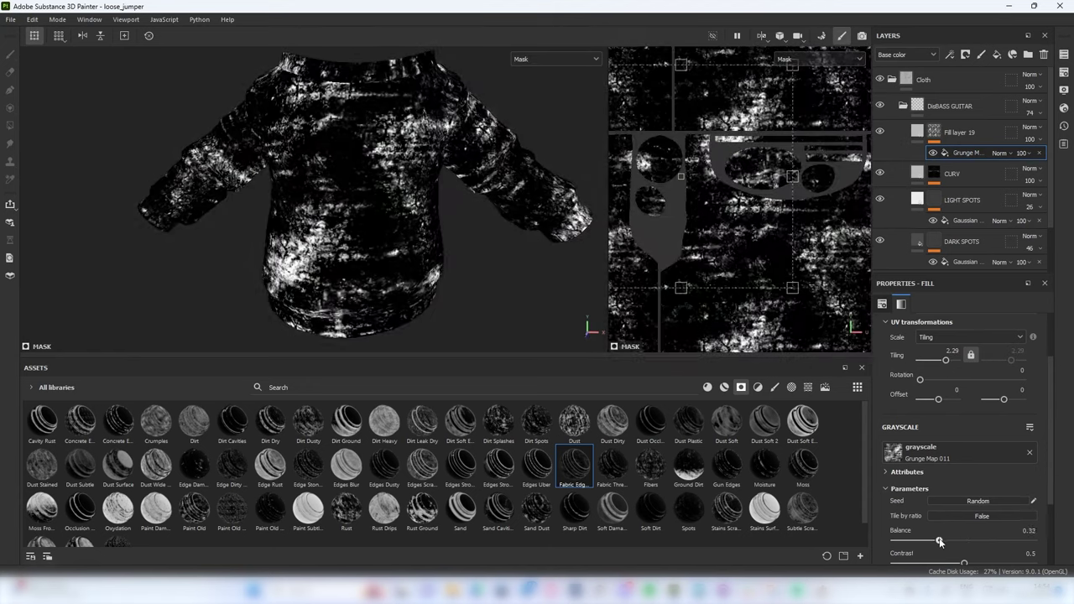
key(ctrl+z)
drag(947, 361, 948, 360)
Set the grunge mask's balance to 0.35, contrast to 0.14 and cracks to 1, and return to the full material view
scroll(948, 359, down, 3)
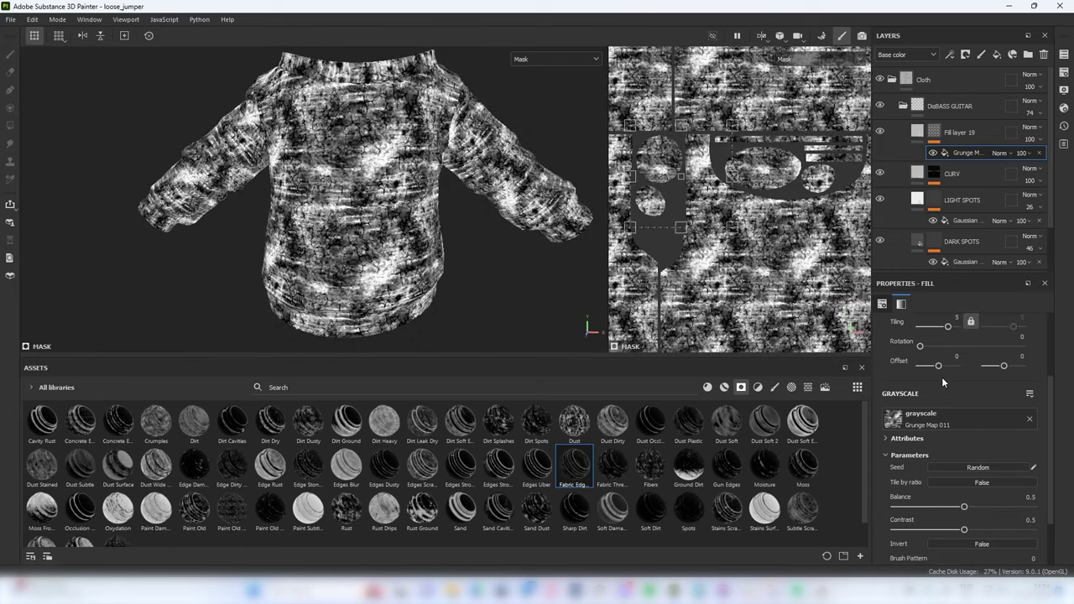
drag(964, 439, 928, 464)
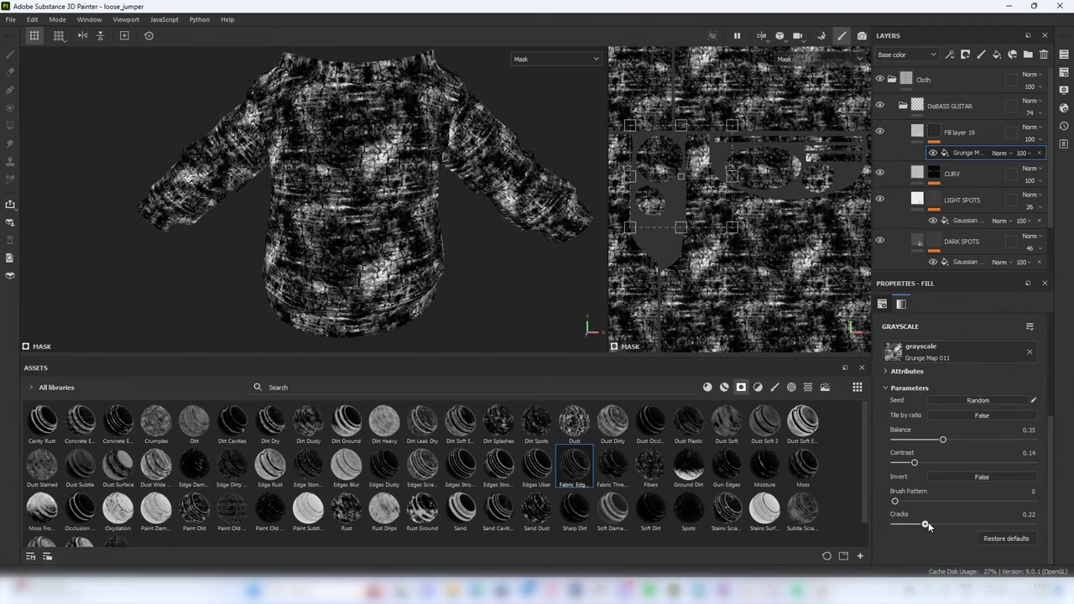
drag(963, 523, 1052, 522)
scroll(410, 144, up, 3)
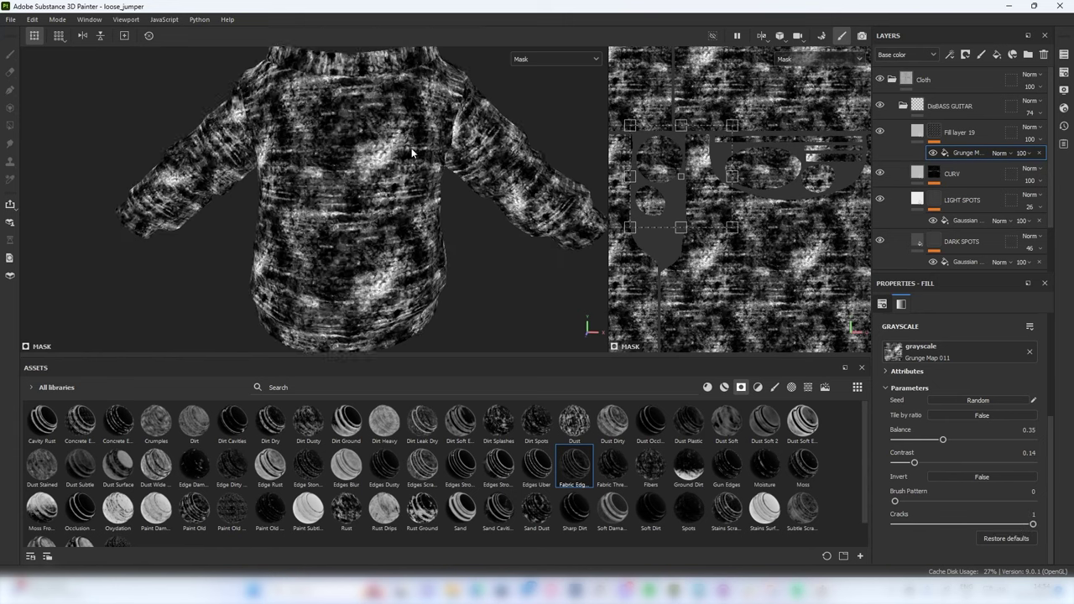
key(m)
scroll(411, 144, down, 4)
scroll(403, 147, up, 4)
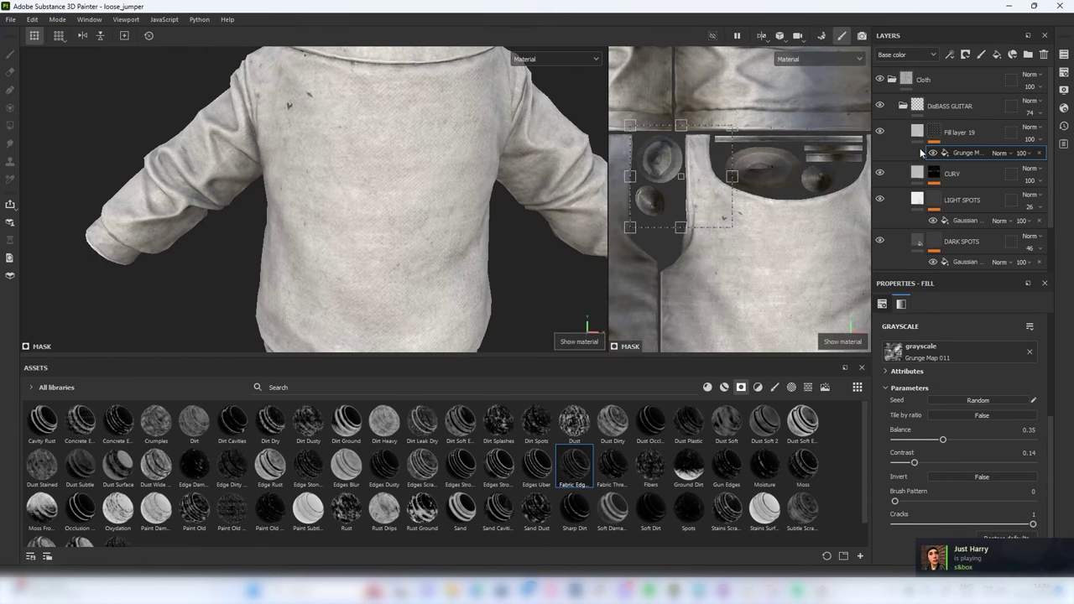
Set the grunge-masked fill layer's base color to dark grey and check the jumper in an enlarged viewport
click(959, 133)
click(911, 438)
drag(922, 466, 892, 480)
key(Tab)
scroll(451, 205, down, 4)
scroll(478, 197, up, 2)
key(Tab)
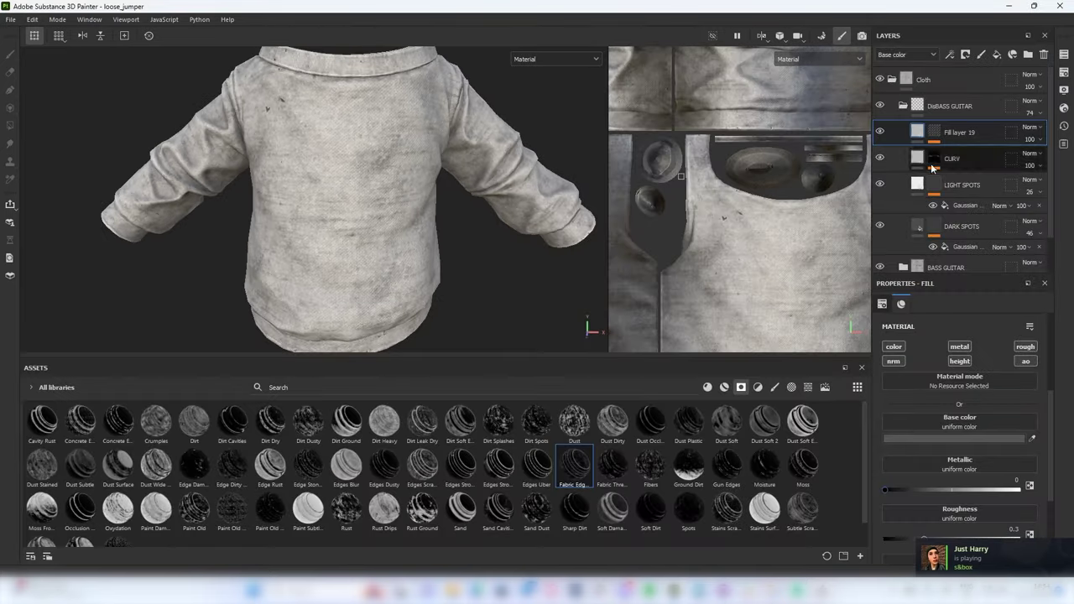
Adjust the grunge-masked fill layer's opacity to 73 while checking the whole jumper in an enlarged viewport
drag(1021, 160, 1052, 161)
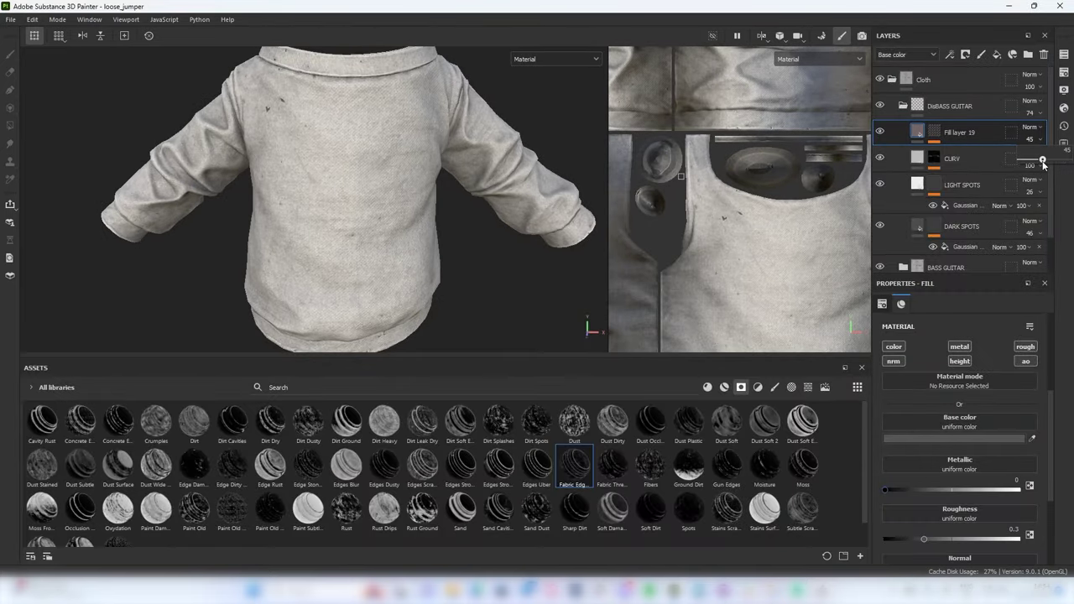
key(Tab)
scroll(423, 190, down, 3)
key(Tab)
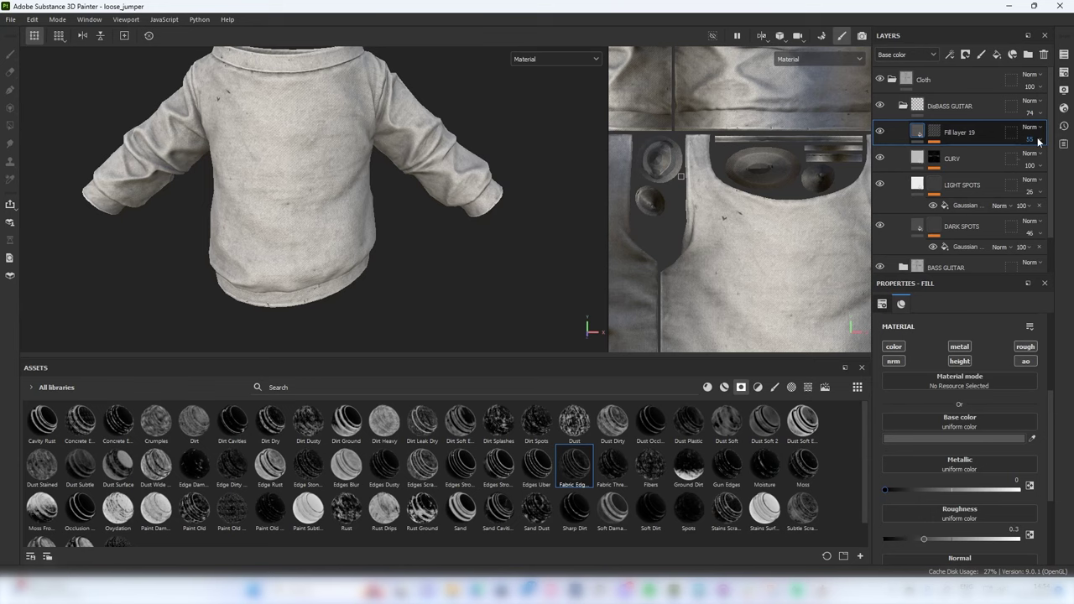
key(Tab)
scroll(648, 195, down, 3)
shift+right_drag(558, 206, 441, 221)
alt+drag(441, 220, 517, 196)
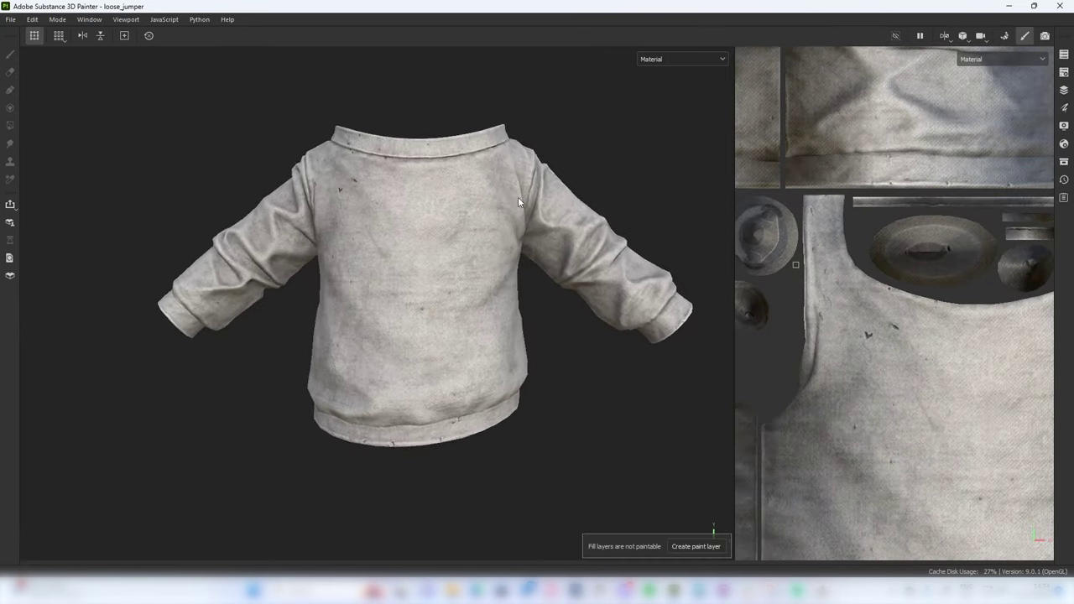
key(Tab)
scroll(496, 140, up, 5)
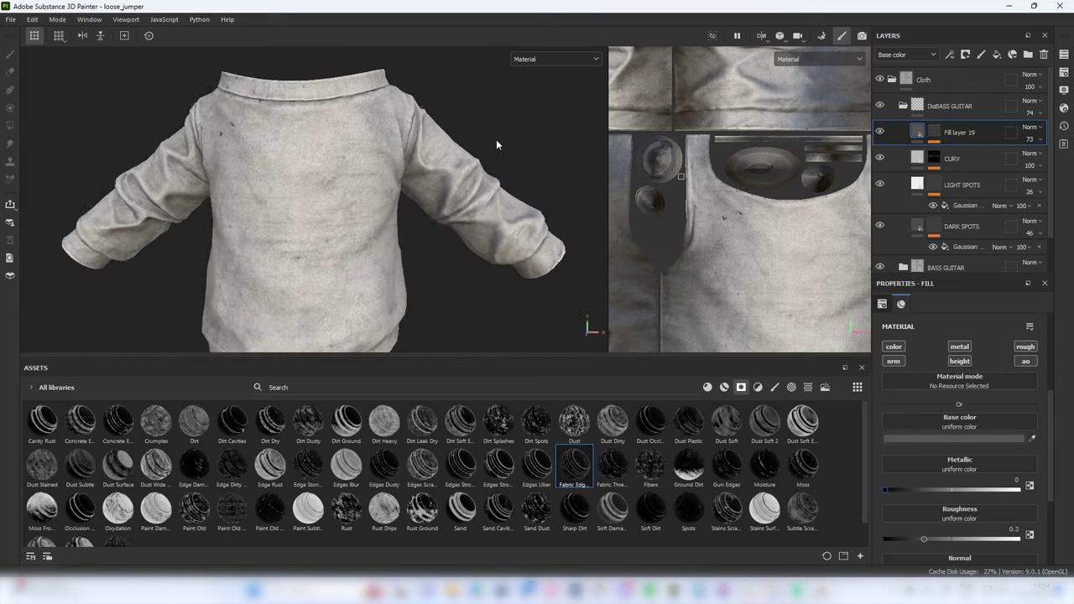
Compare the jumper with the DisBASS GUITAR folder hidden and shown, and reduce the folder's opacity to 65
click(894, 106)
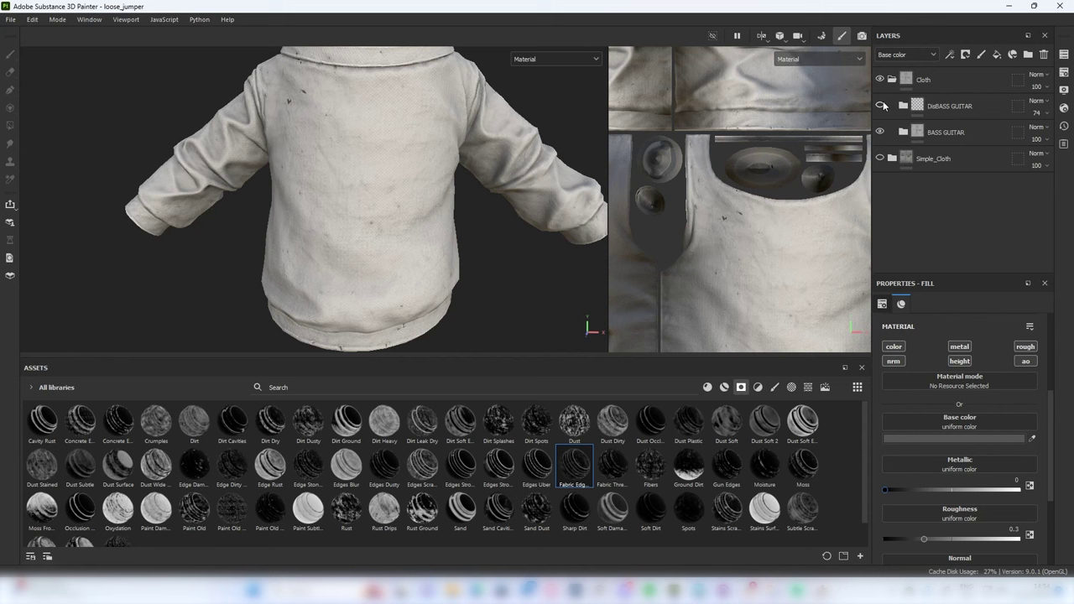
click(1037, 112)
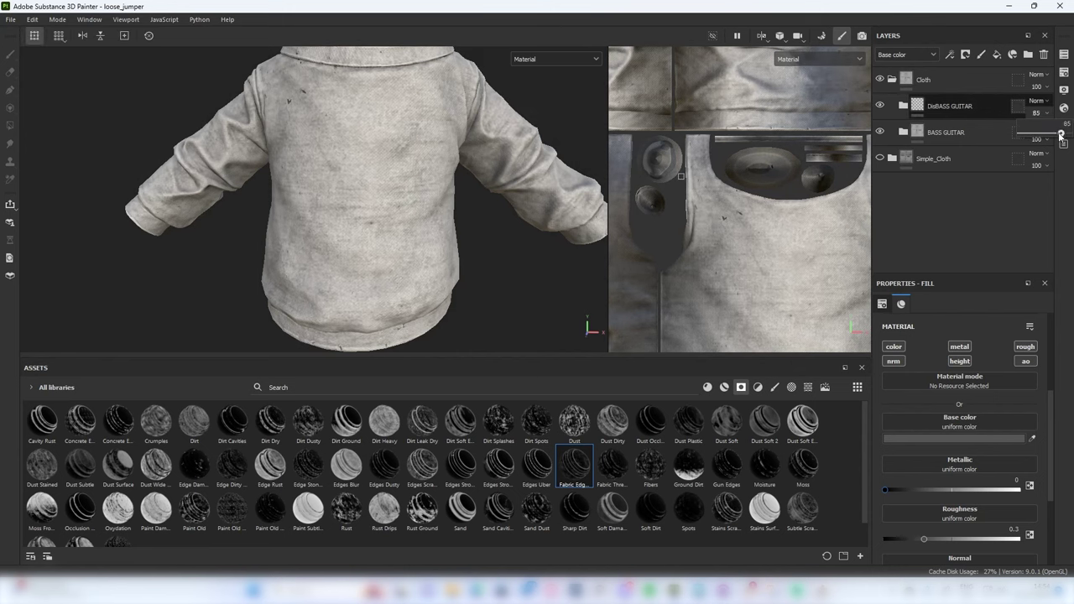
key(Tab)
key(Tab)
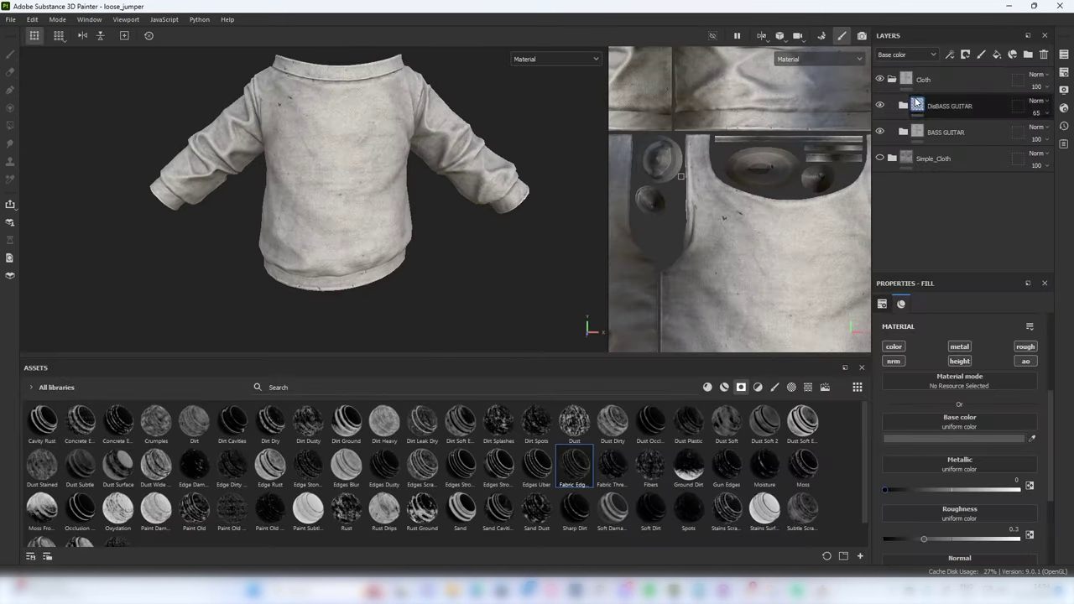
Add a fill layer above the DisBASS GUITAR folder and group it in a folder named TUFGUITAR BASS GUITAR
click(904, 106)
click(974, 132)
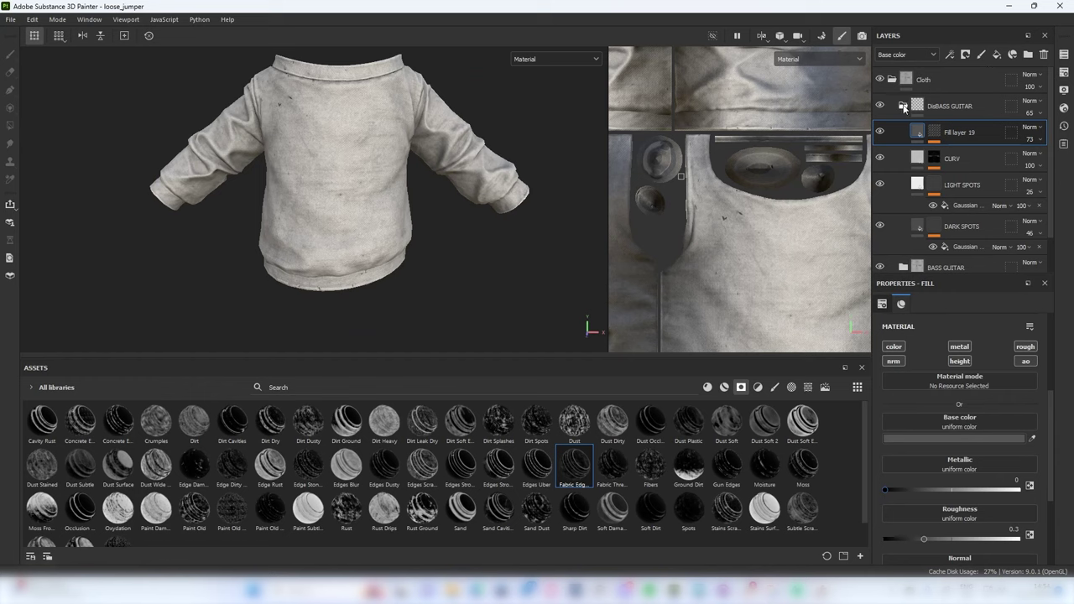
click(904, 108)
click(956, 105)
click(997, 55)
key(ctrl+g)
double_click(941, 107)
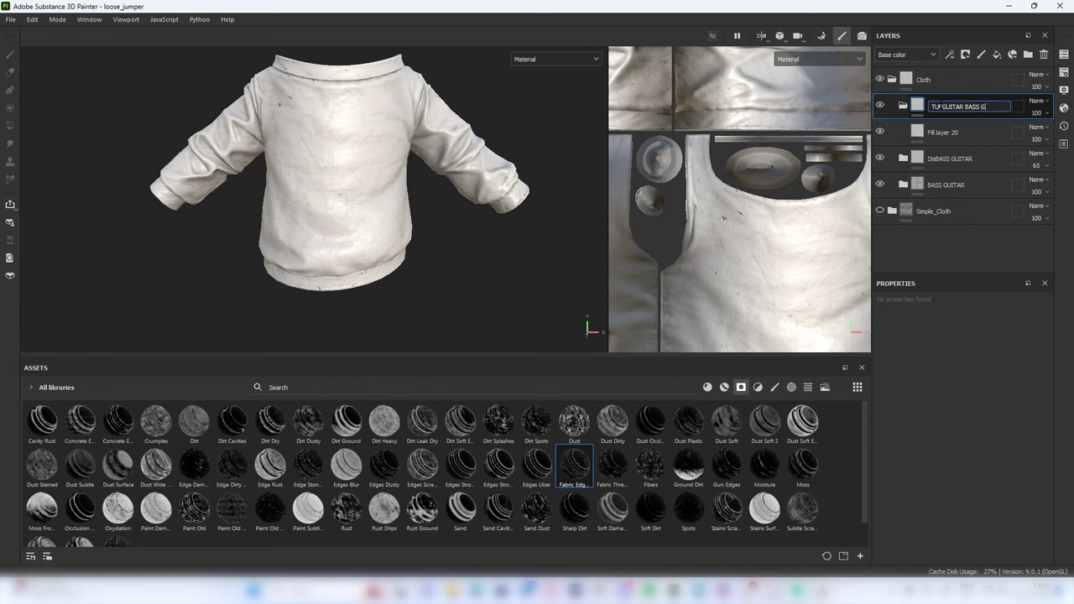
key(Return)
Mask the fill layer in the TUFGUITAR BASS GUITAR folder with the Gaussian Spots 1 texture
click(948, 132)
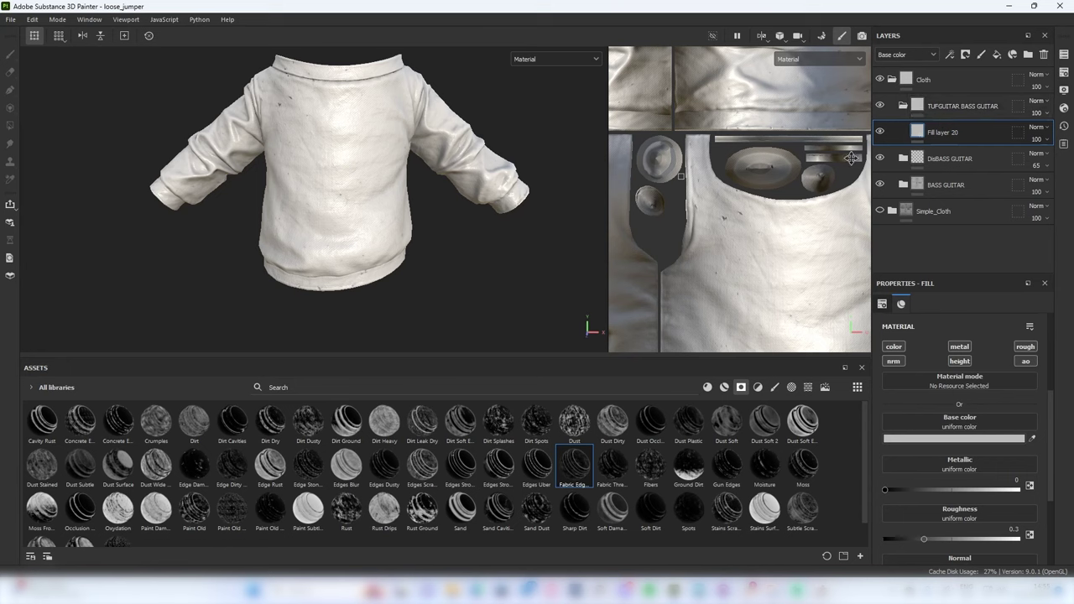
right_click(969, 138)
click(958, 35)
text(spots)
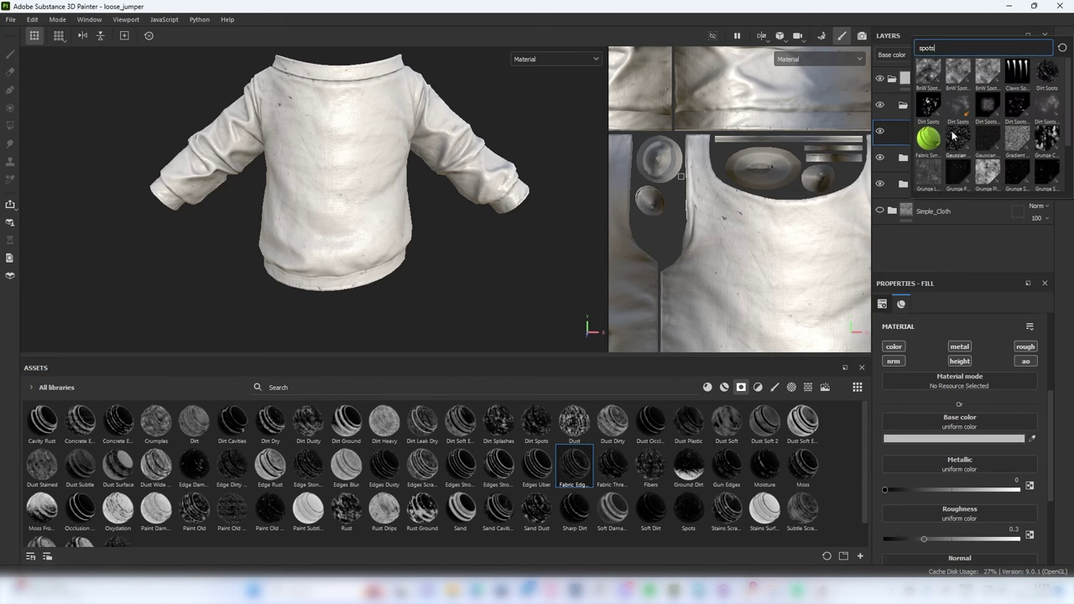
click(957, 137)
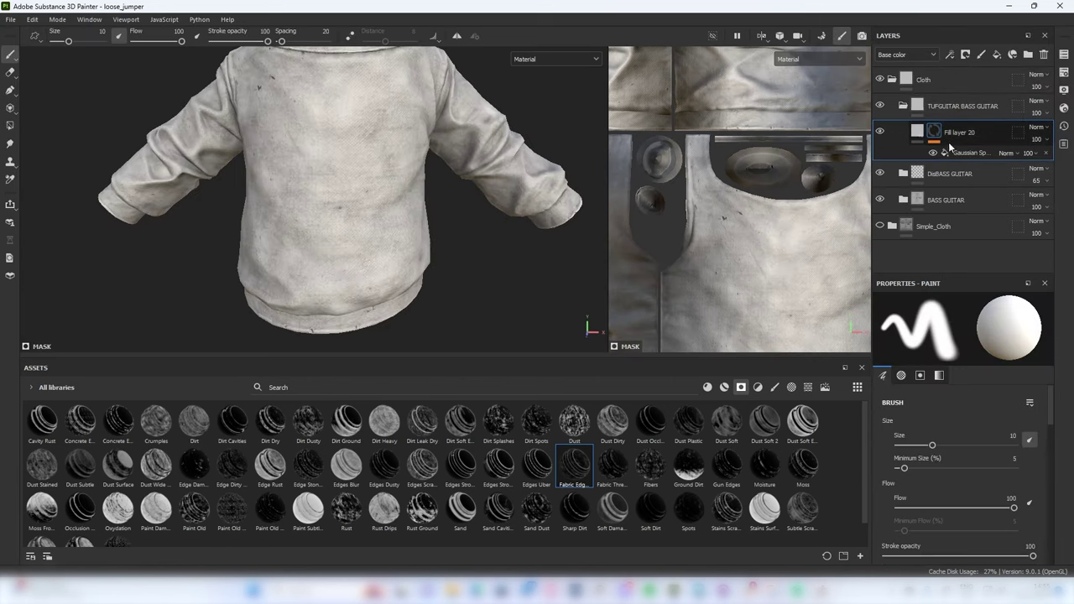
Set the Gaussian Spots 1 mask's tiling to about 8 and balance to 0.12, checking the spots in mask view
drag(944, 359, 949, 358)
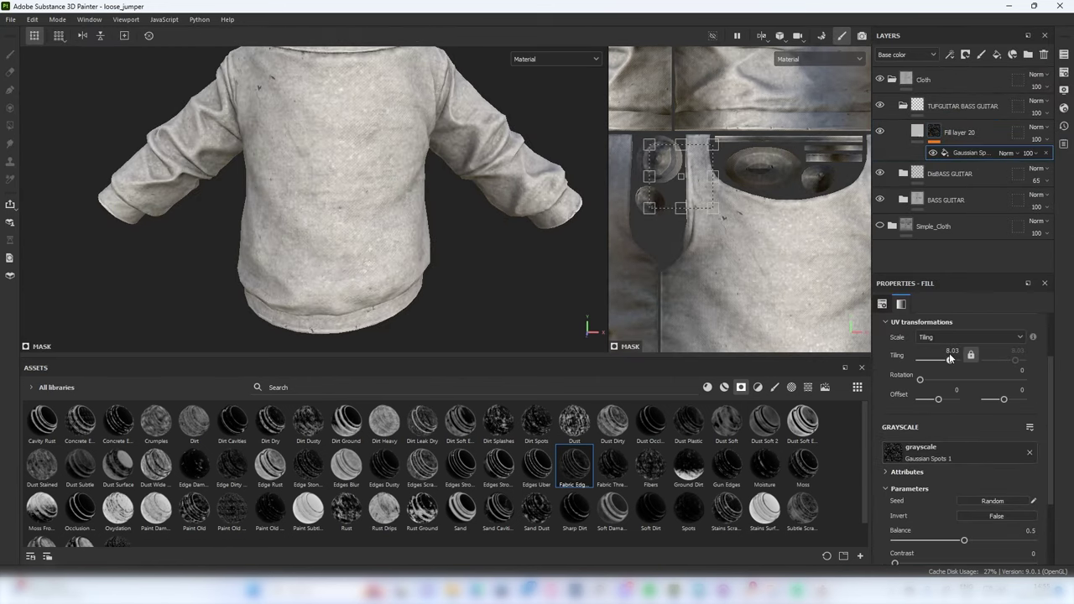
scroll(331, 195, up, 3)
scroll(950, 465, down, 2)
drag(964, 471, 916, 472)
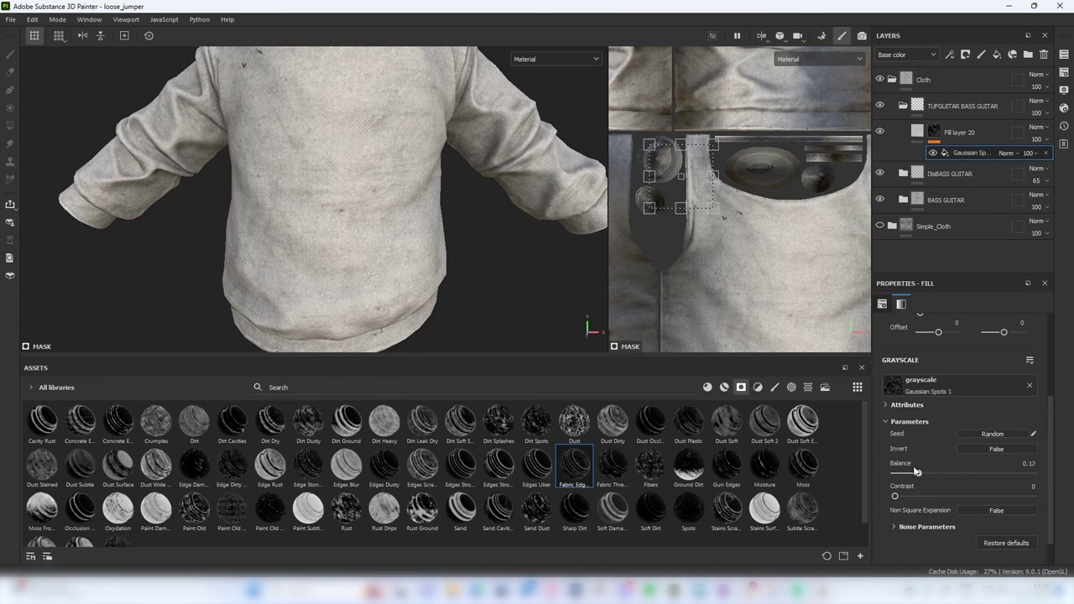
alt+click(933, 131)
alt+drag(287, 119, 461, 184)
scroll(965, 453, down, 1)
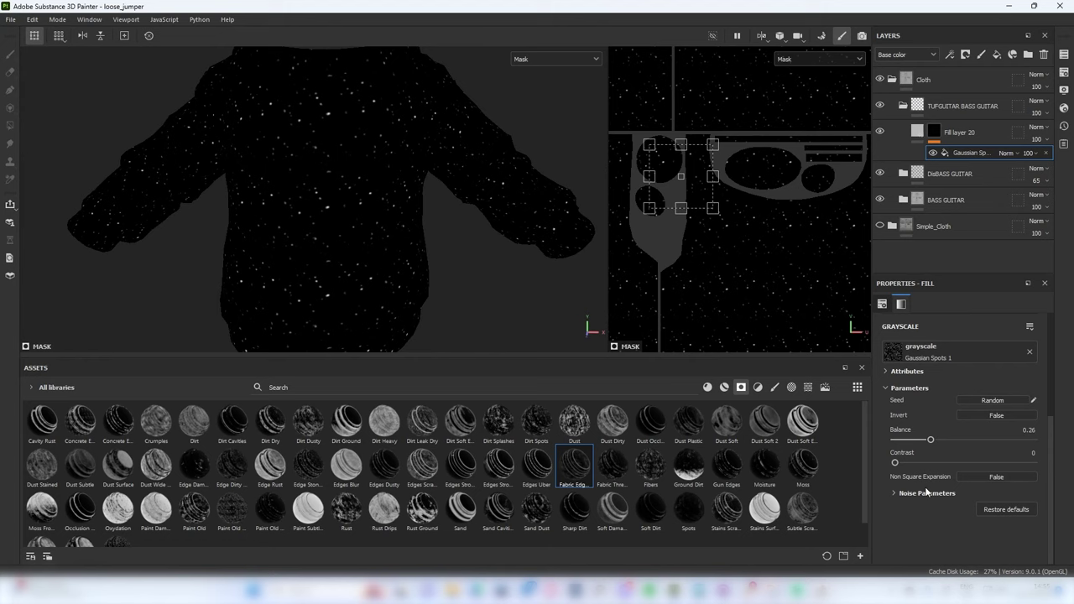
click(923, 493)
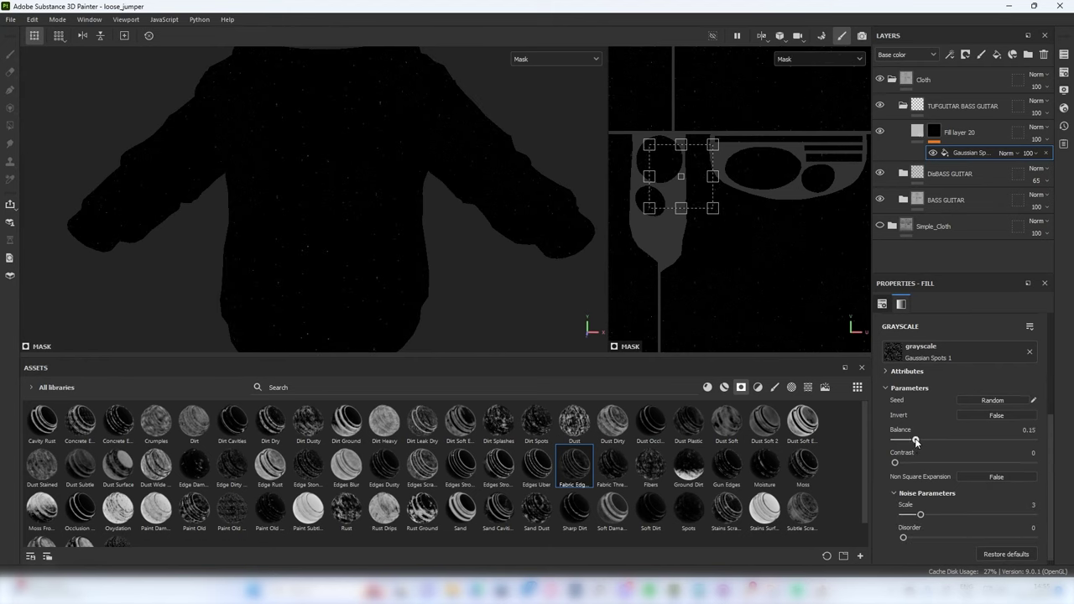
scroll(290, 168, up, 4)
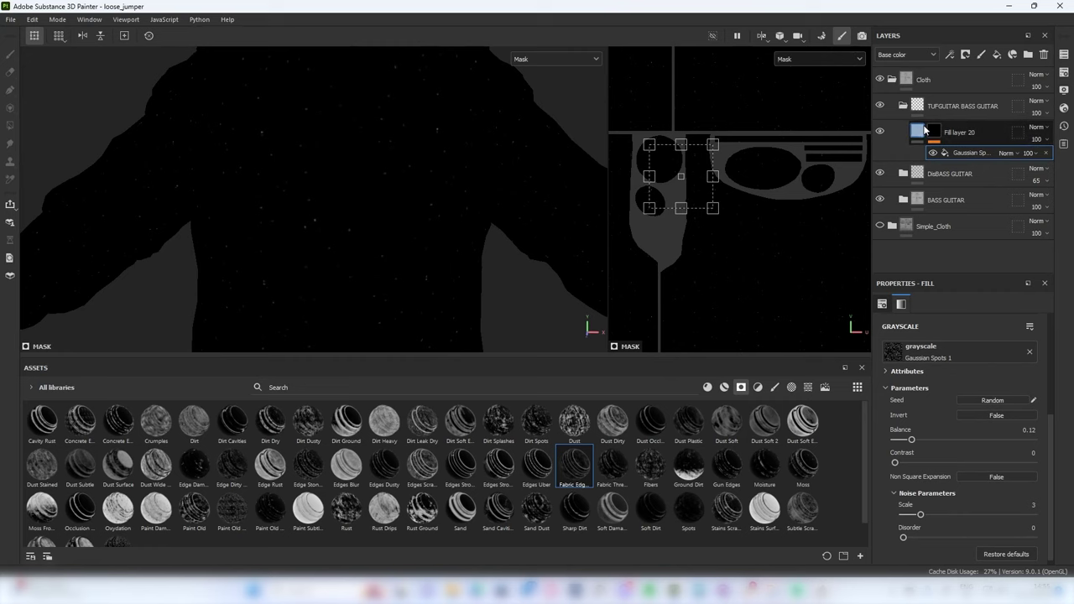
Limit the spots fill layer to the color and height channels, with height 0.5673 and a white base color
click(917, 132)
scroll(972, 409, down, 3)
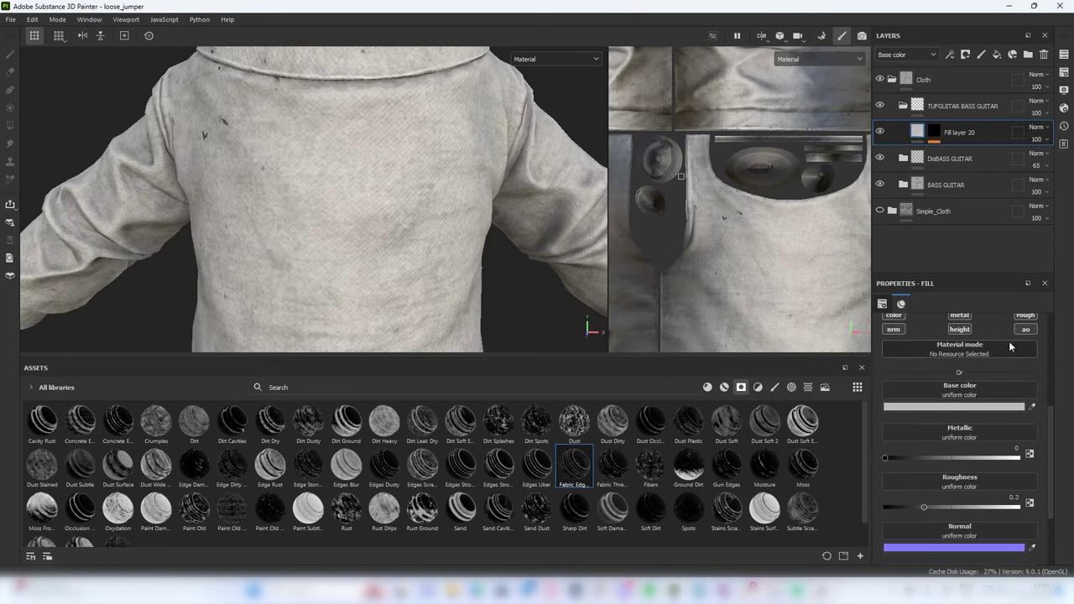
click(959, 329)
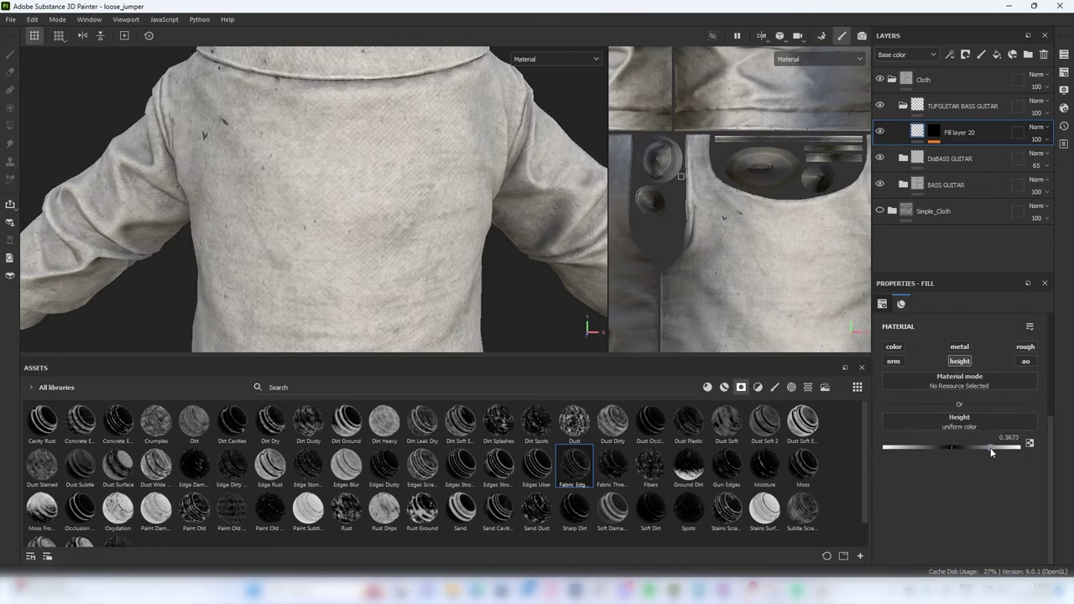
click(894, 346)
click(926, 437)
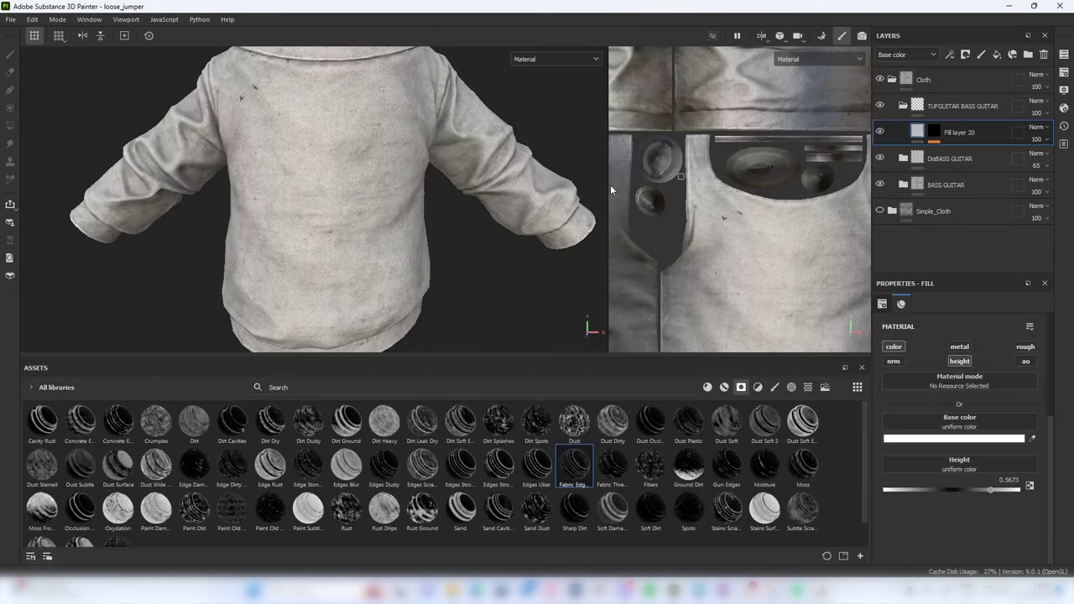
Lower the tiling of the Gaussian Spots 1 mask on the spots fill layer to make the spots larger
click(933, 141)
click(959, 154)
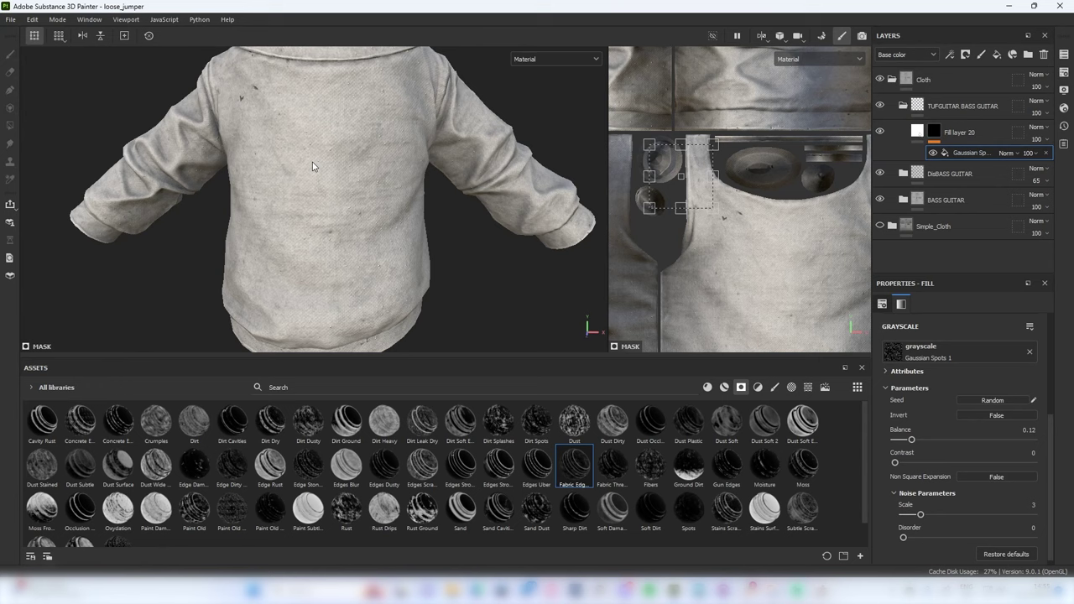
scroll(312, 166, up, 2)
scroll(946, 414, up, 2)
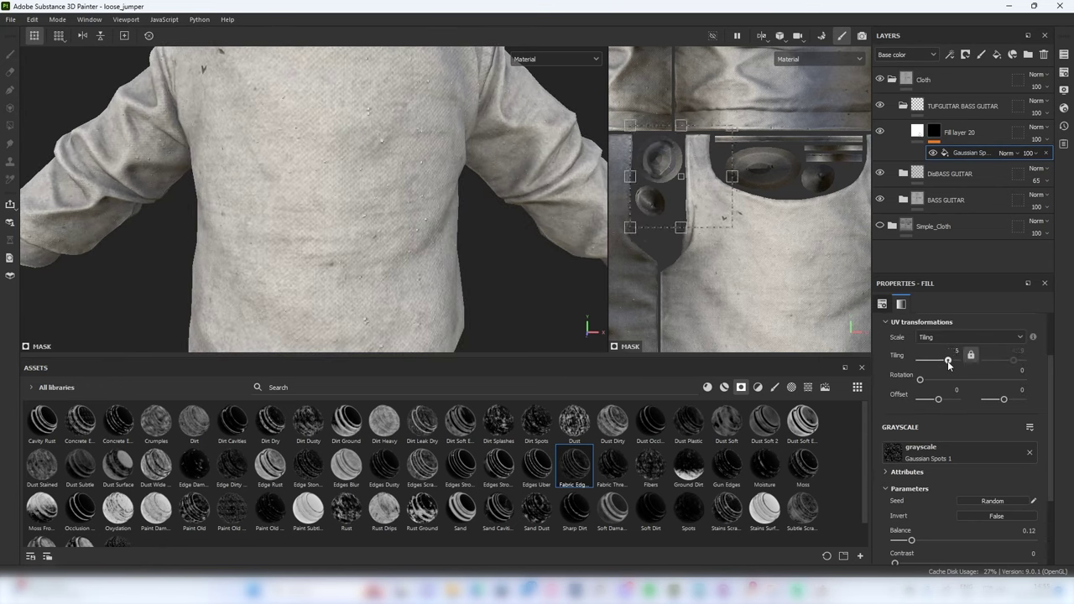
scroll(1007, 442, down, 3)
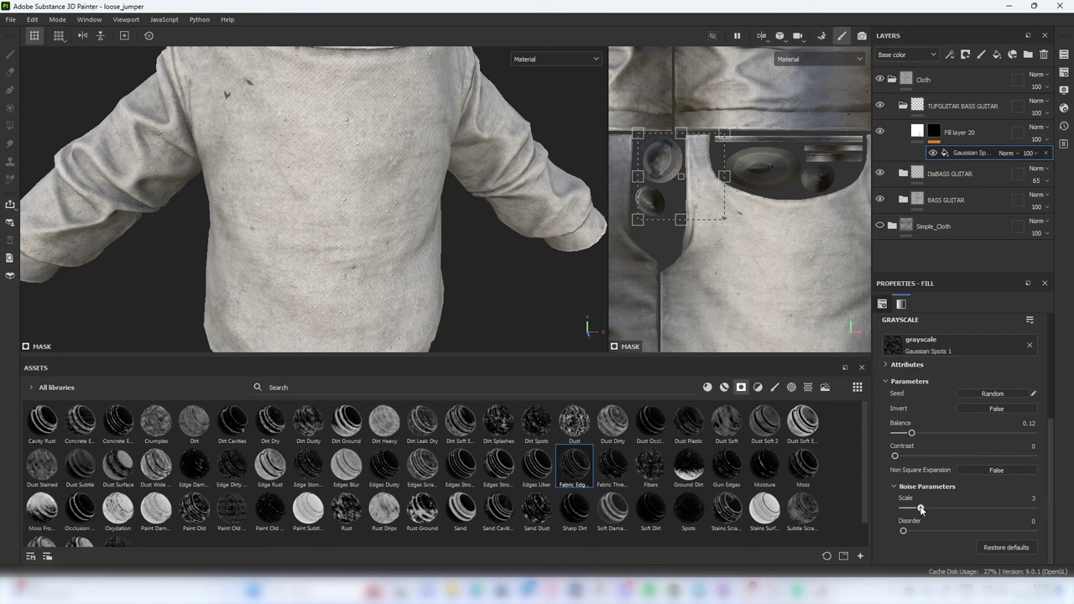
Set the spots layer's height to 0.3959, enable roughness at 0.1633, and compare the cloth with the layer hidden and shown
click(917, 132)
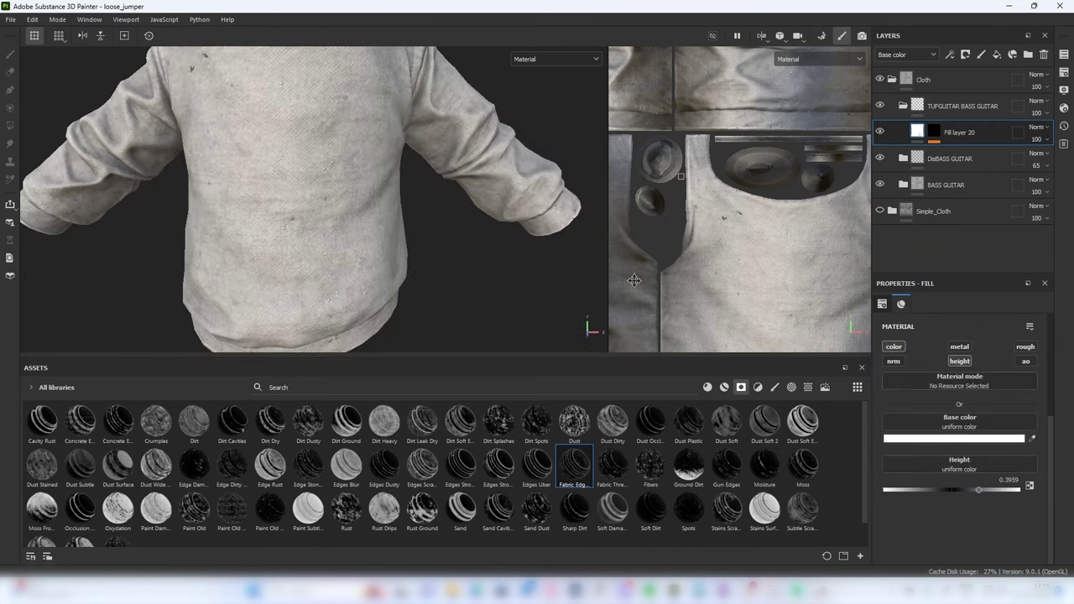
click(1032, 348)
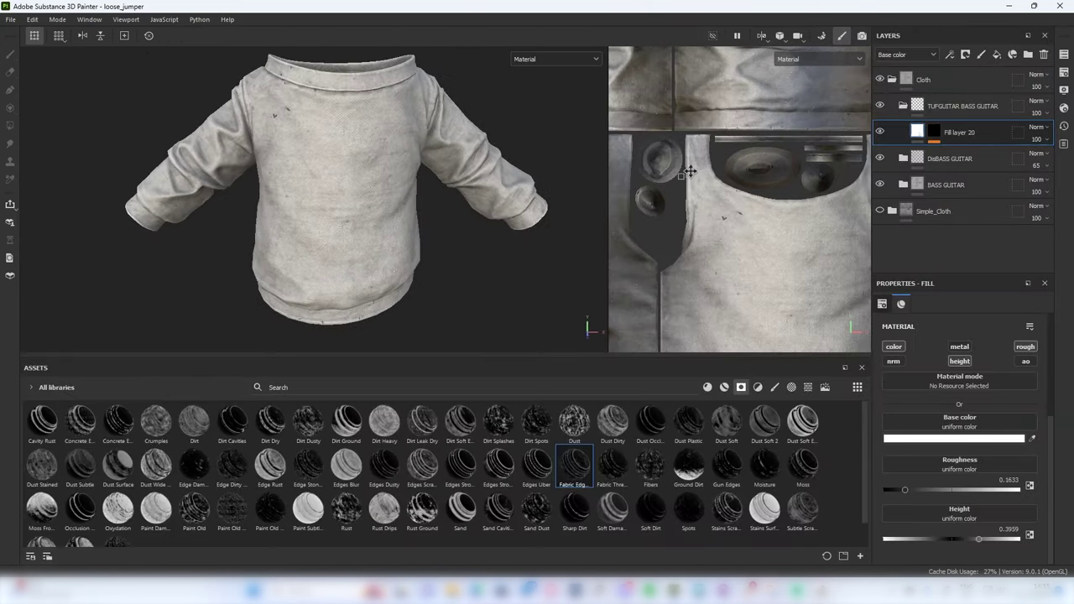
click(880, 132)
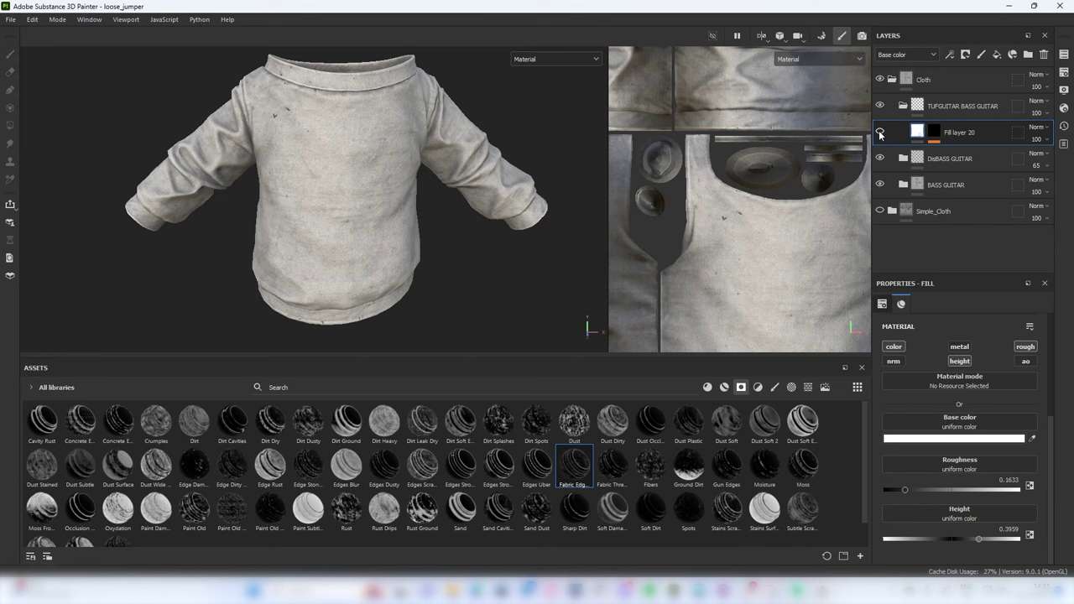
click(879, 132)
scroll(388, 118, up, 4)
scroll(812, 143, up, 1)
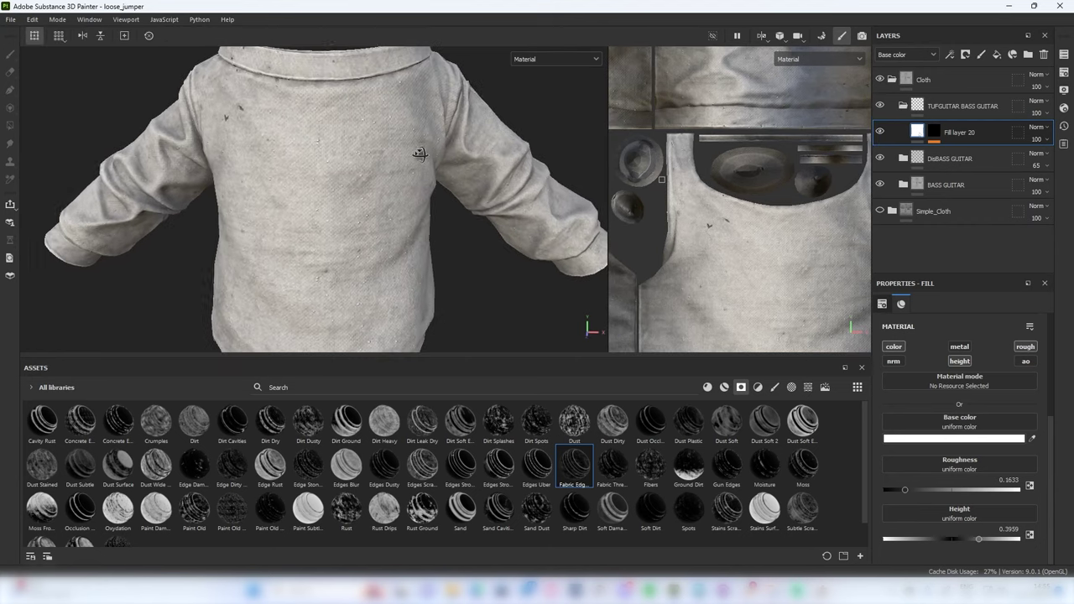
Add a fill layer above the spots layer and display the tifts texture from Your assets
click(996, 55)
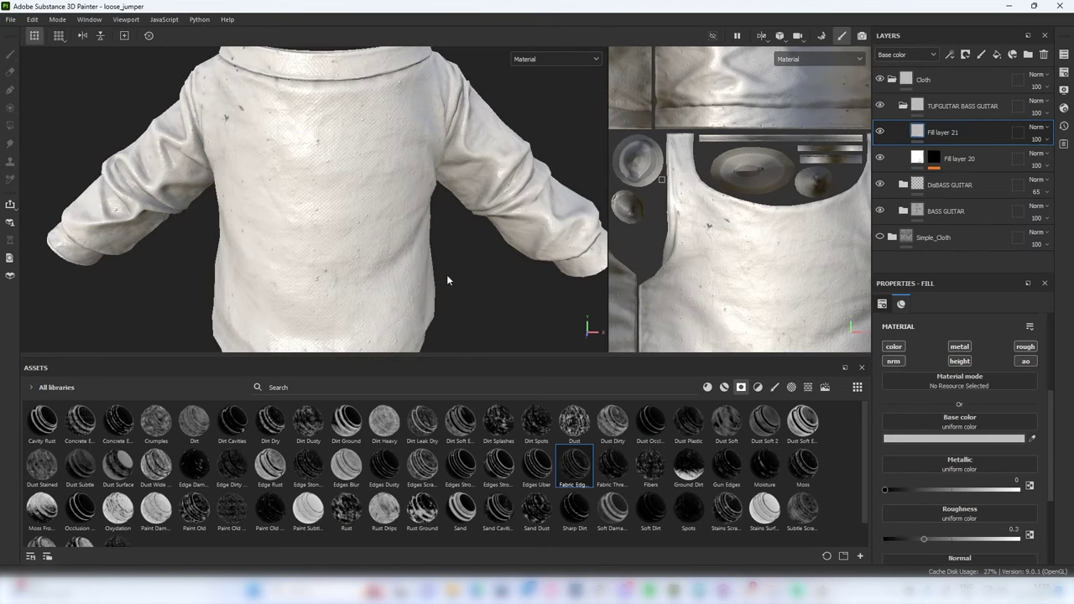
click(31, 392)
click(52, 409)
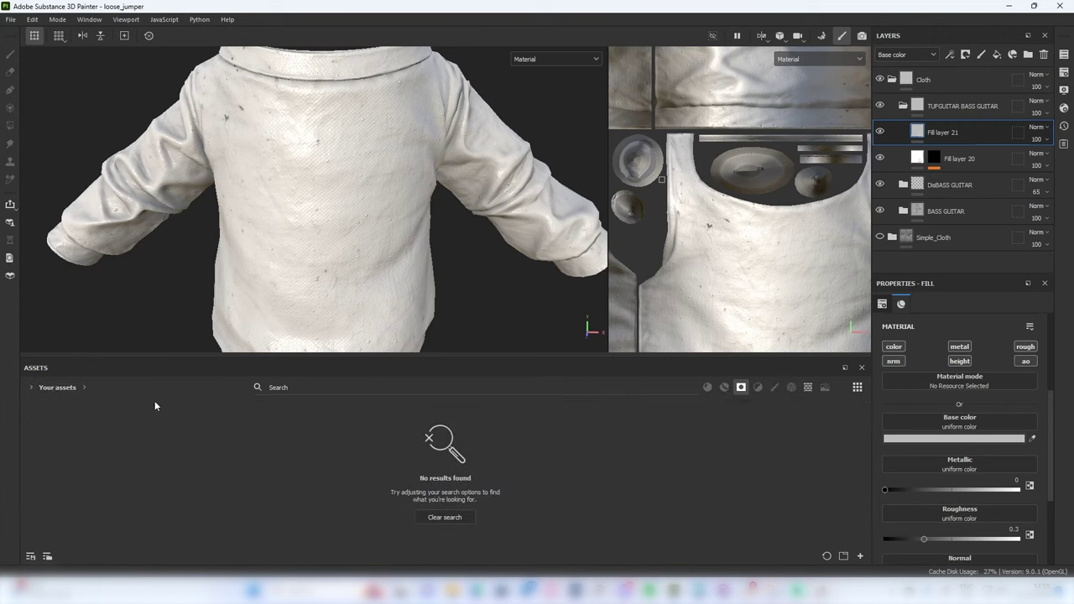
click(740, 388)
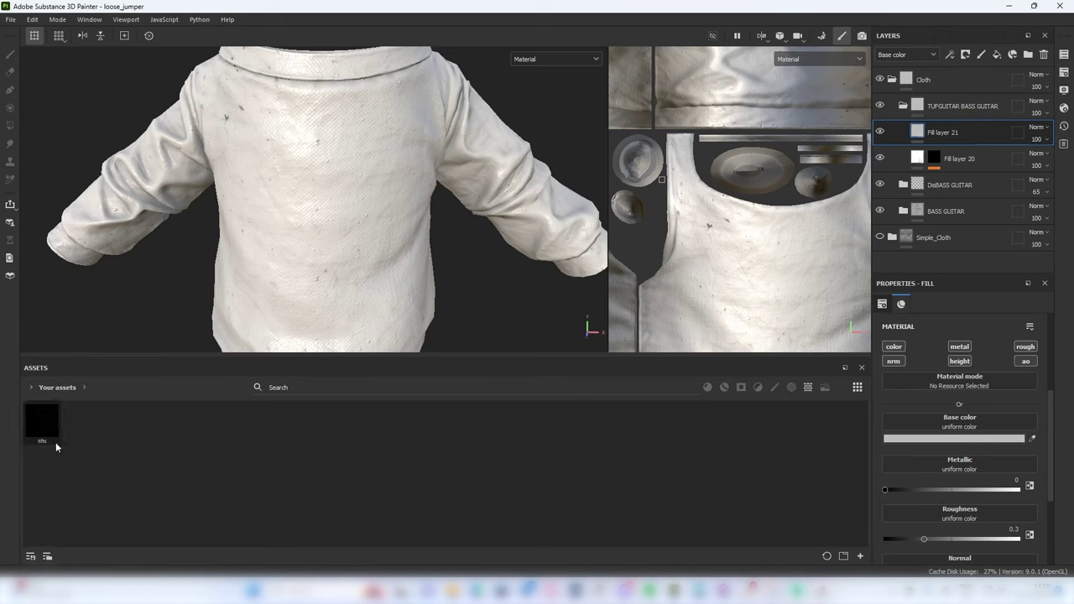
Mask the new fill layer with the tifts texture and open the mask's fill settings
right_click(939, 132)
click(958, 60)
text(tifts)
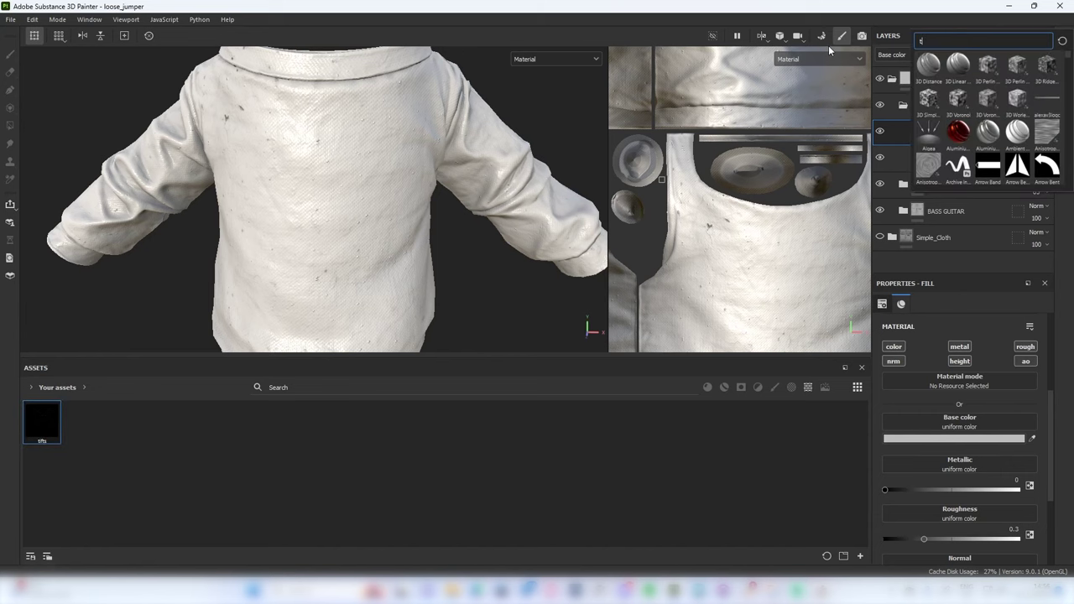
click(931, 74)
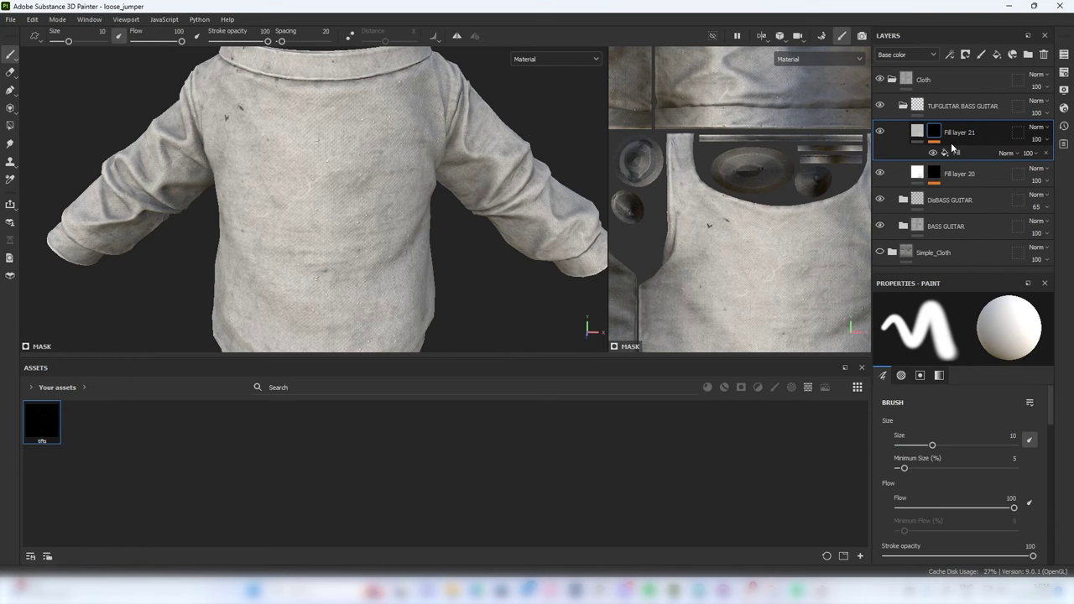
click(952, 153)
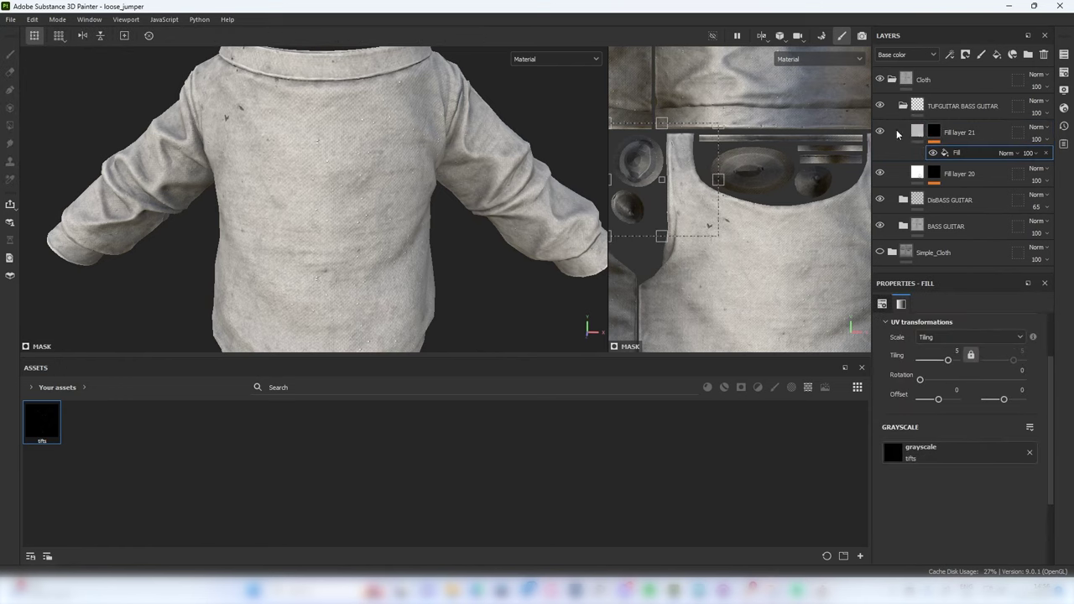
Set the tifts mask's tiling to 4.19 while checking the fibres in mask view
alt+click(936, 132)
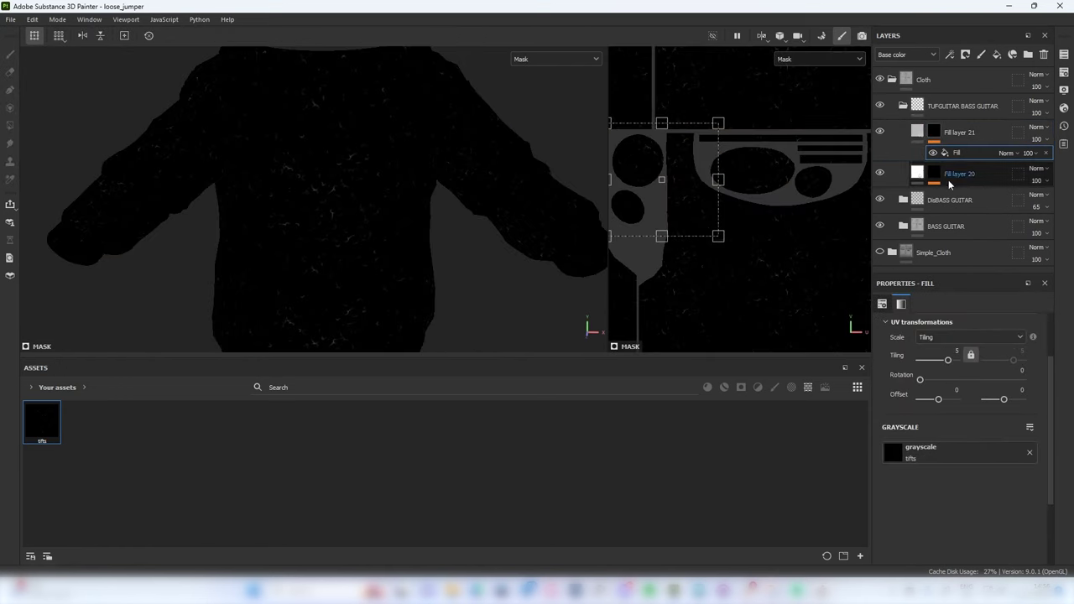
drag(948, 360, 948, 361)
key(m)
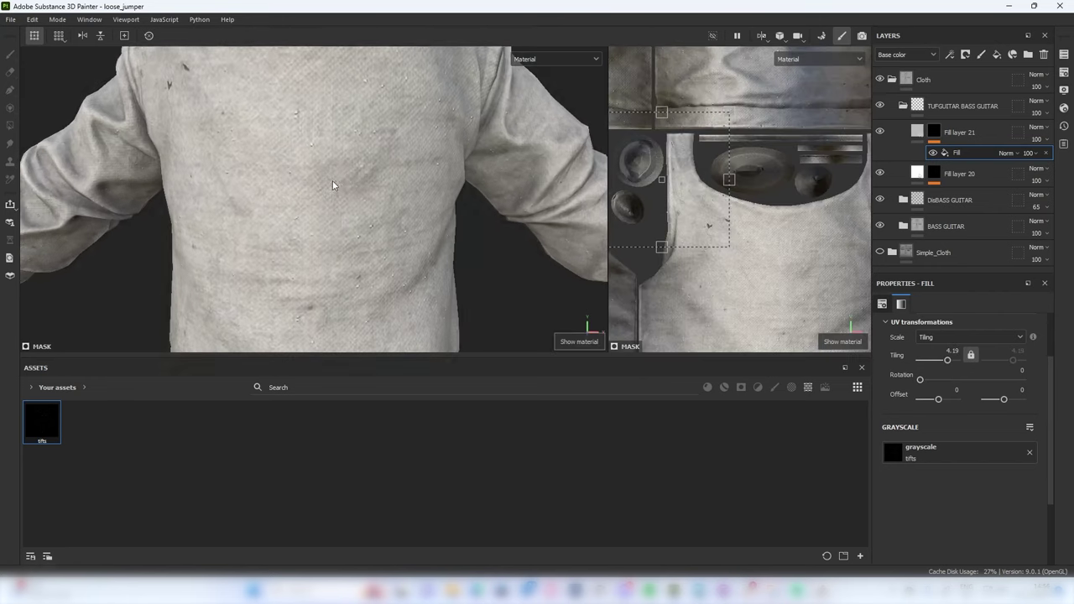
Limit the tifts fill layer to the color and roughness channels, with a white base color (FFFFFF)
click(959, 132)
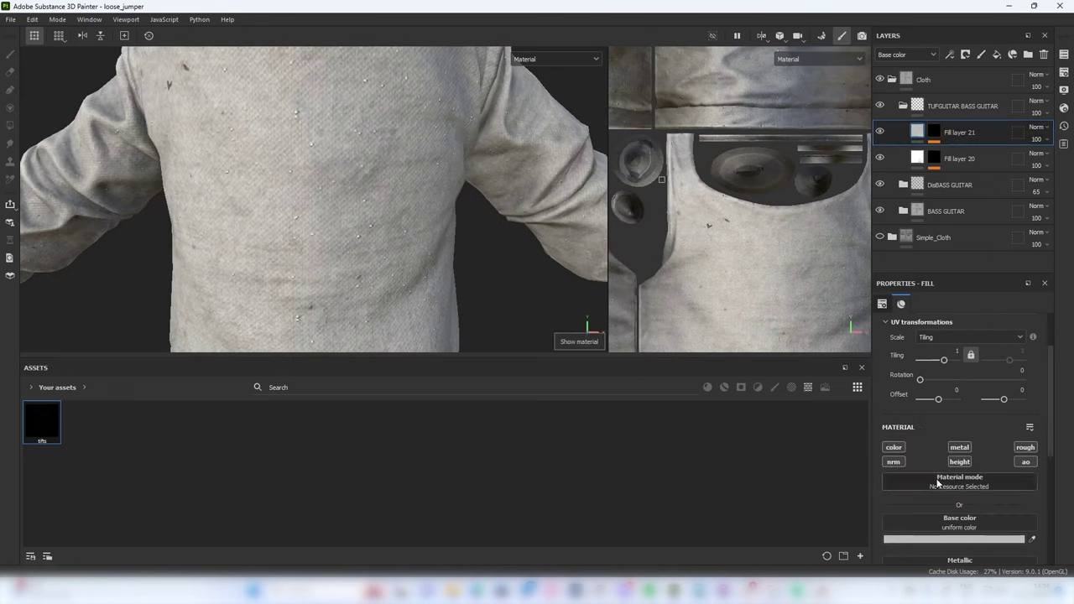
click(929, 494)
drag(929, 466, 739, 228)
scroll(454, 213, down, 4)
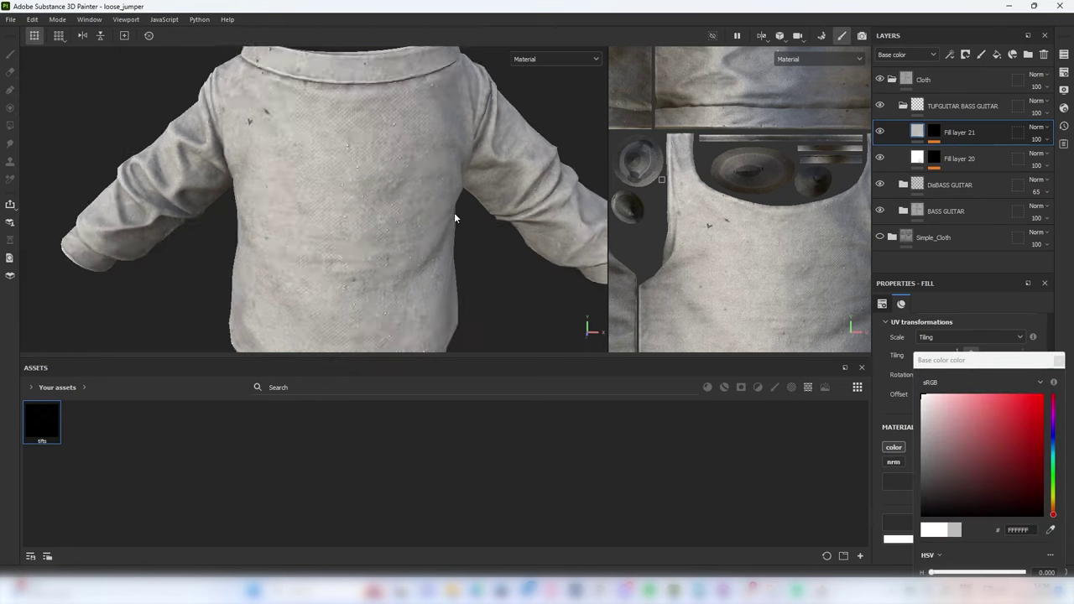
scroll(456, 214, up, 4)
click(1059, 361)
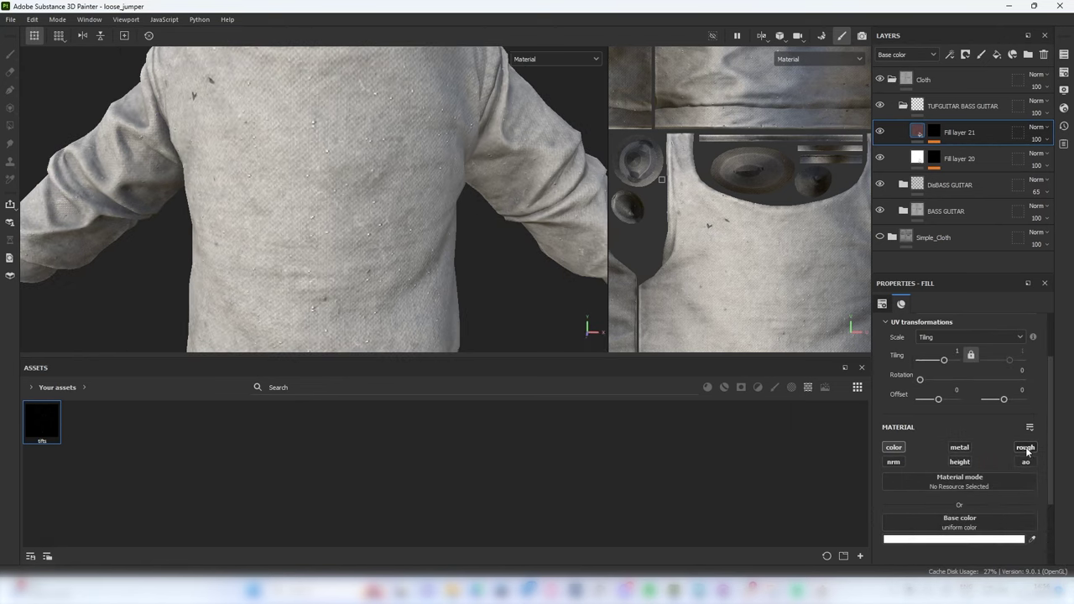
scroll(949, 489, down, 2)
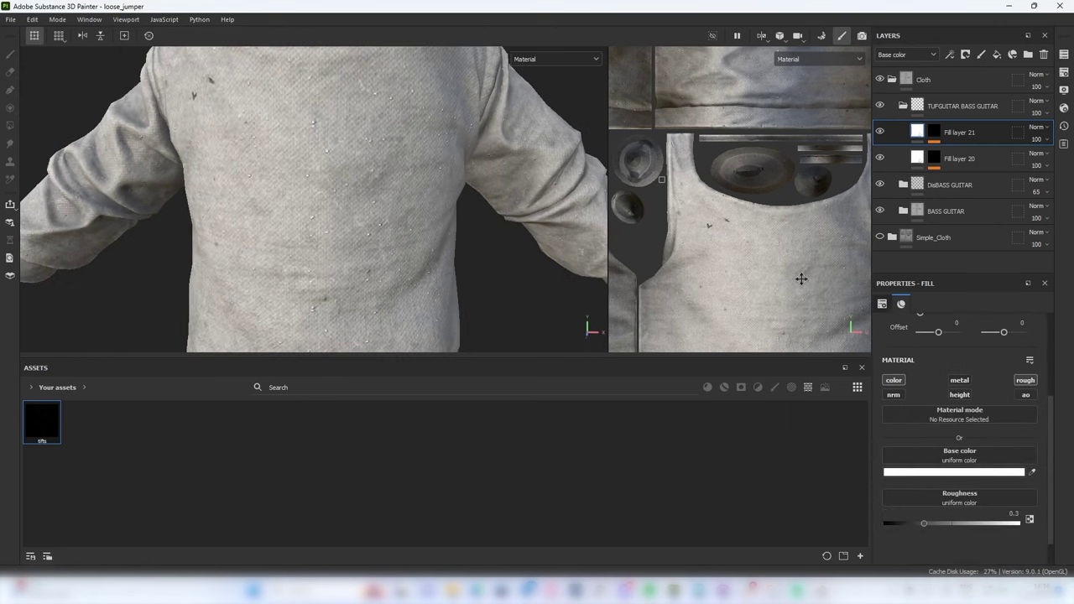
Add a Levels effect to the tifts mask and lower its white input level to 0.613
click(935, 141)
right_click(954, 151)
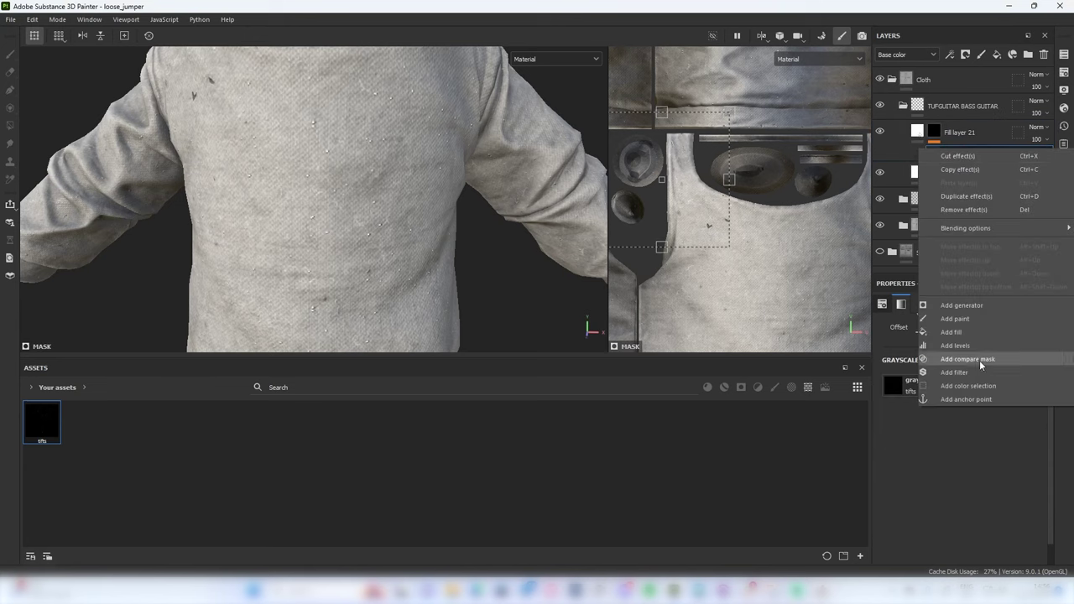
click(973, 345)
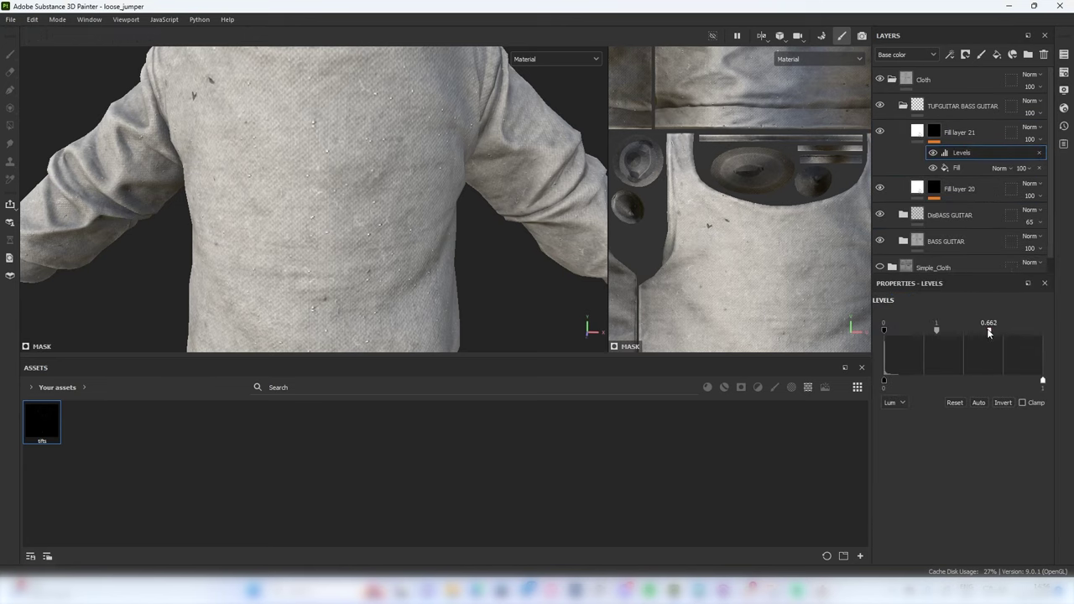
drag(983, 332, 981, 332)
scroll(422, 209, down, 4)
scroll(432, 212, up, 3)
alt+drag(436, 226, 424, 182)
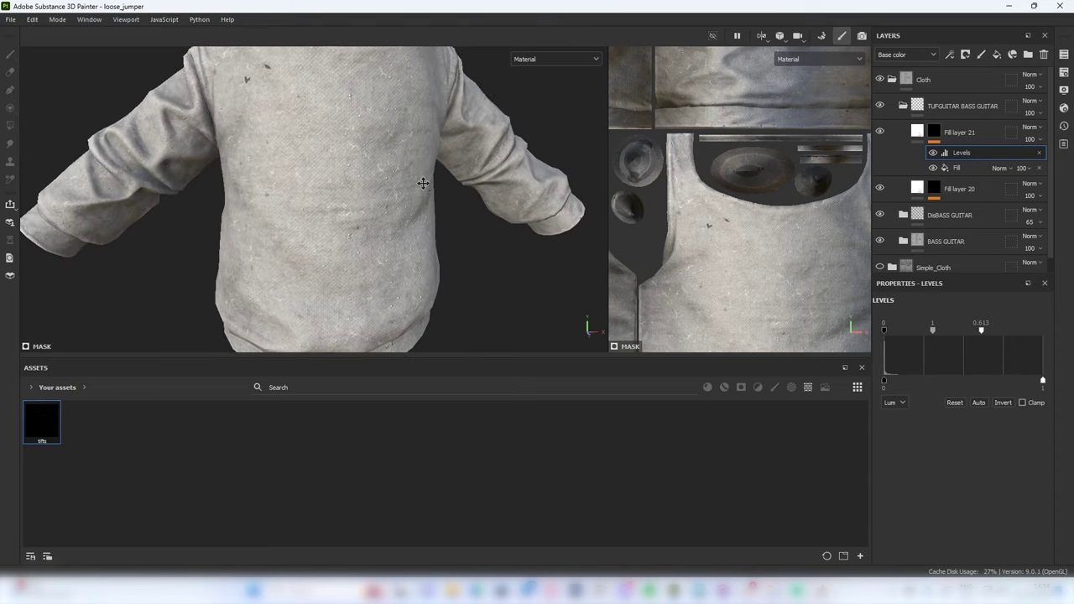
Set the tifts fill layer's opacity to 88 and check the fibres on the whole jumper
scroll(425, 184, down, 2)
click(1040, 140)
click(1046, 153)
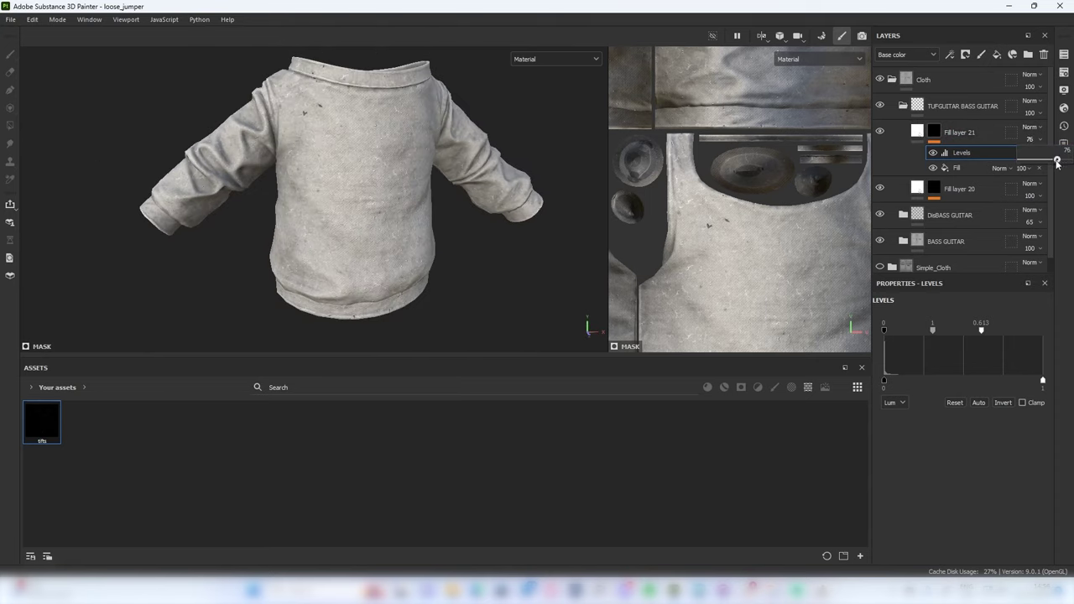
key(Tab)
alt+drag(455, 222, 556, 226)
scroll(460, 235, down, 4)
scroll(525, 237, up, 2)
key(Tab)
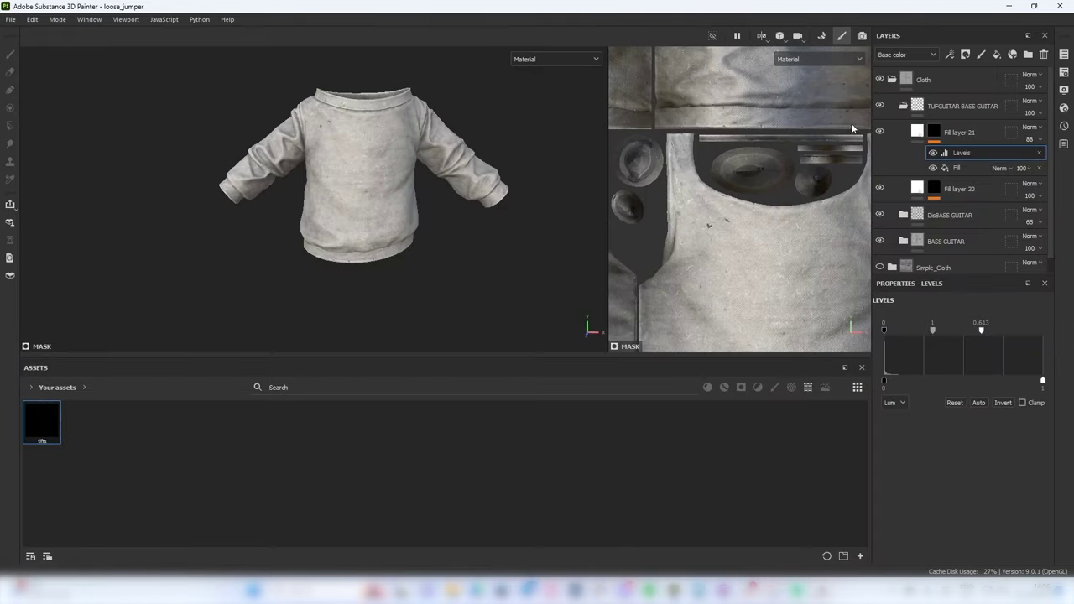
Compare the jumper with and without the TUFGUITAR BASS GUITAR folder and examine the fibres in the enlarged viewport
click(906, 108)
click(906, 108)
scroll(427, 101, up, 4)
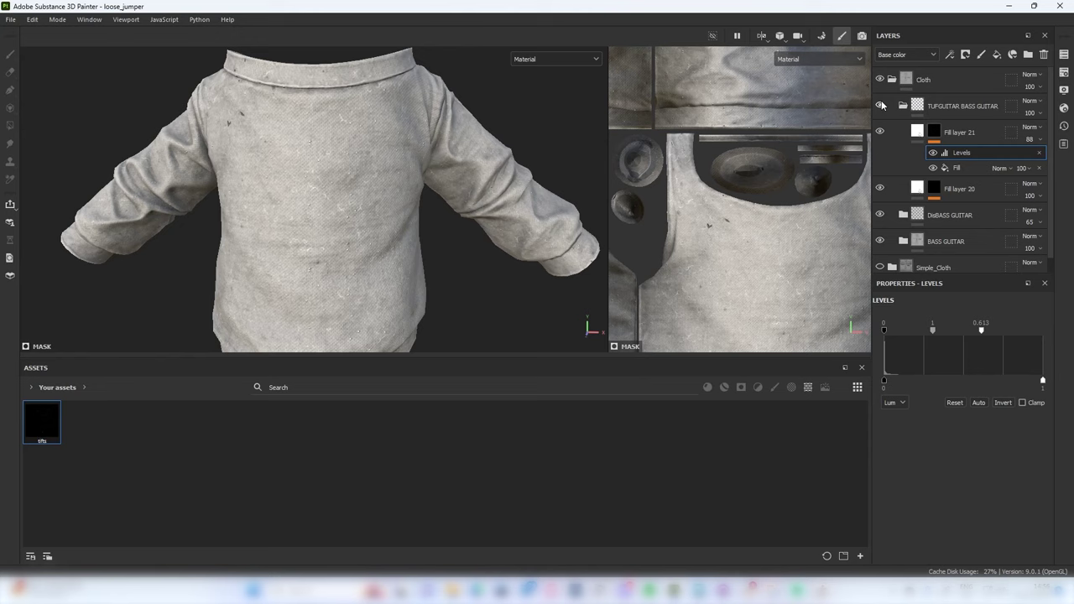
click(881, 105)
key(Tab)
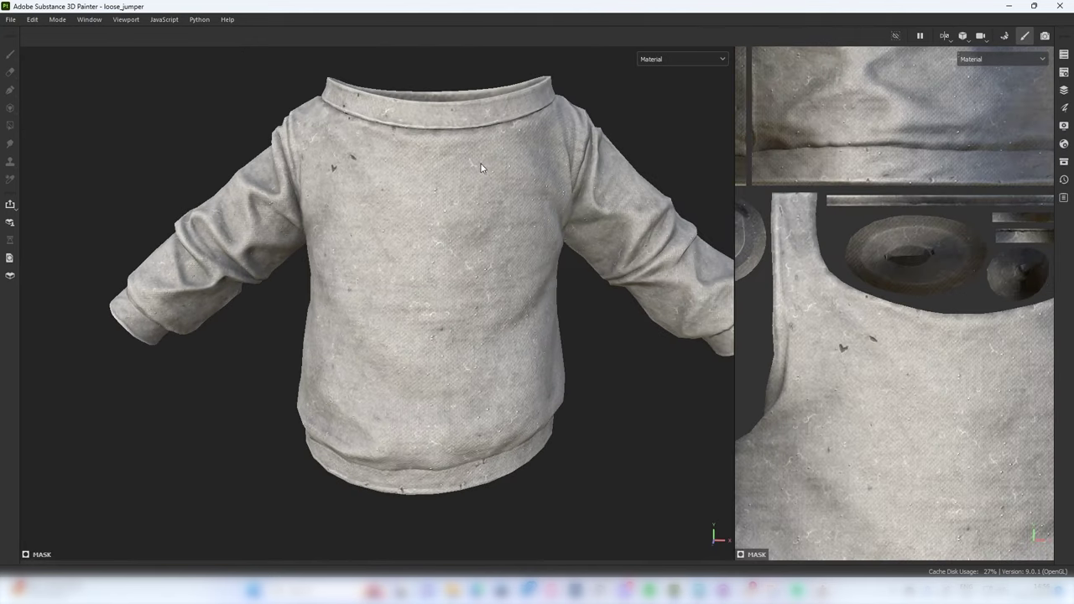
scroll(491, 168, down, 3)
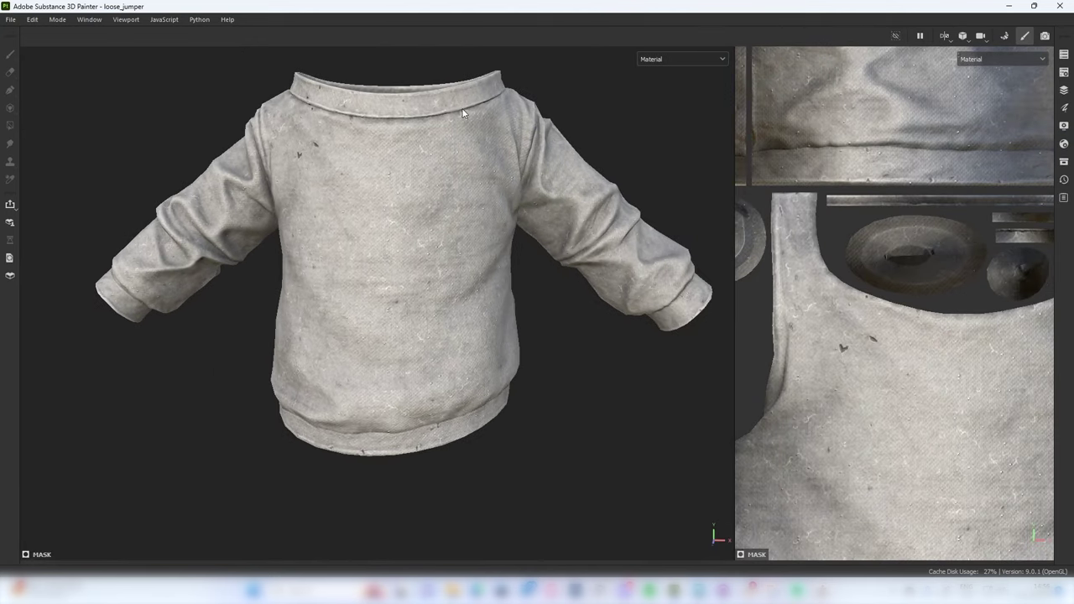
key(Tab)
alt+drag(463, 125, 435, 147)
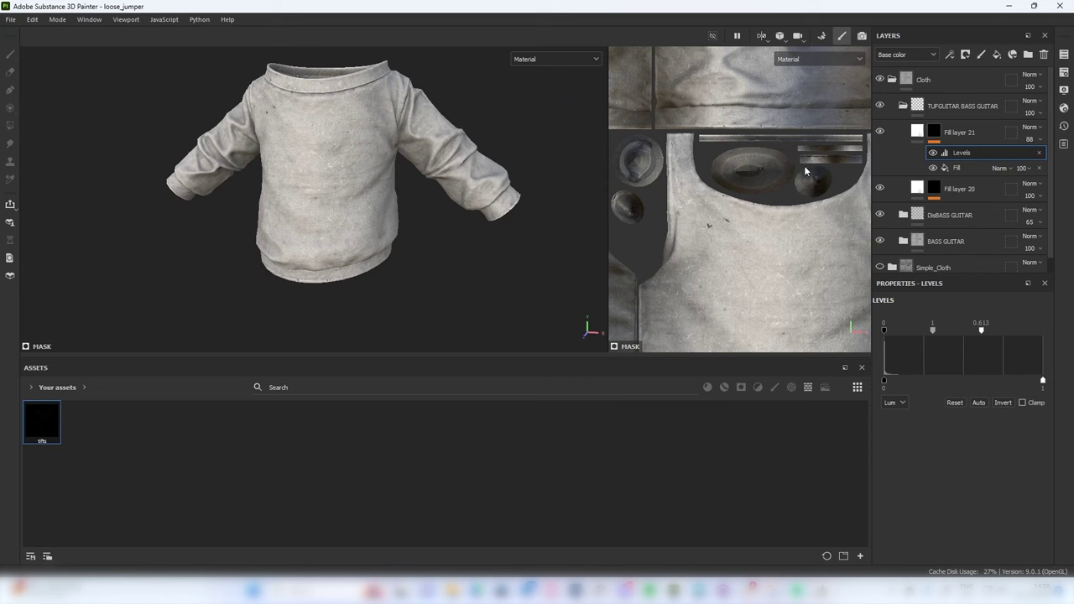
Collapse the TUFGUITAR BASS GUITAR folder and add a color-only black fill layer above it
click(903, 106)
click(998, 55)
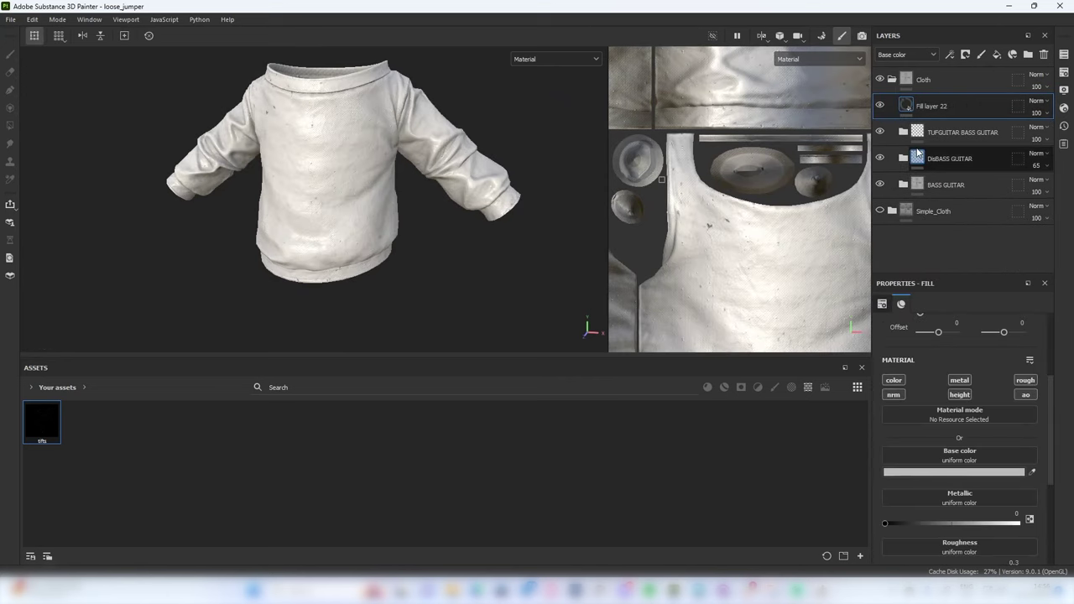
alt+click(894, 382)
click(920, 472)
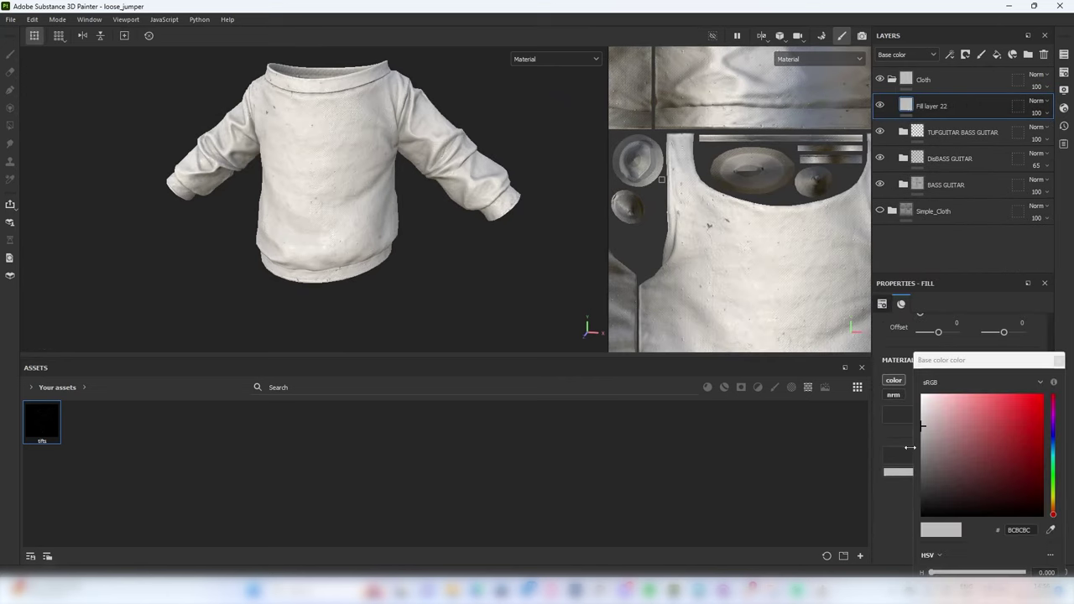
drag(937, 466, 873, 526)
key(Tab)
key(Tab)
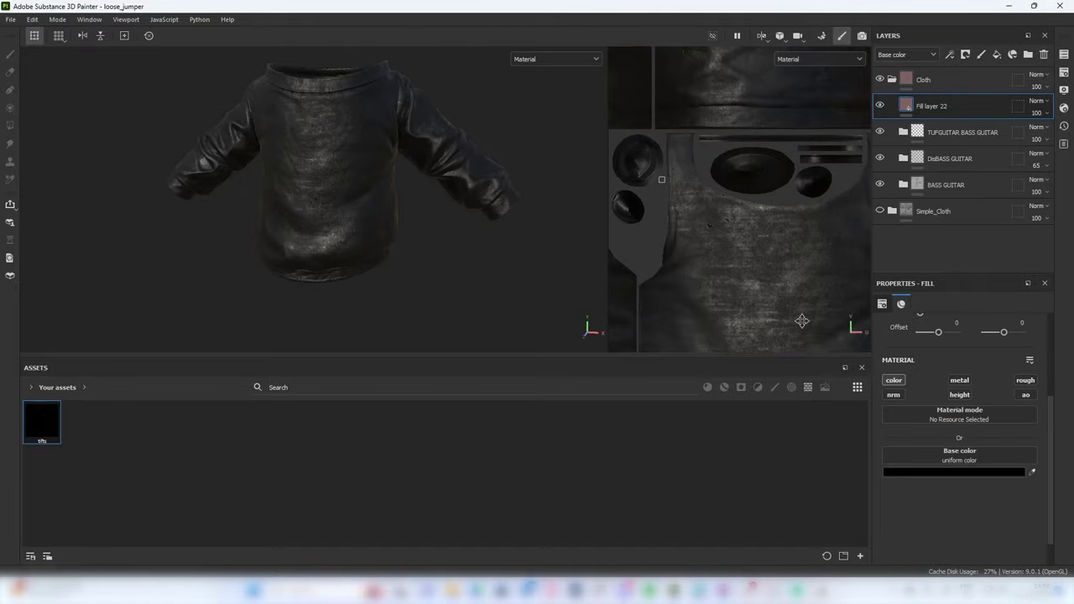
Add a black mask to the black fill layer and enlarge the mask brush to size 100
right_click(950, 116)
click(932, 20)
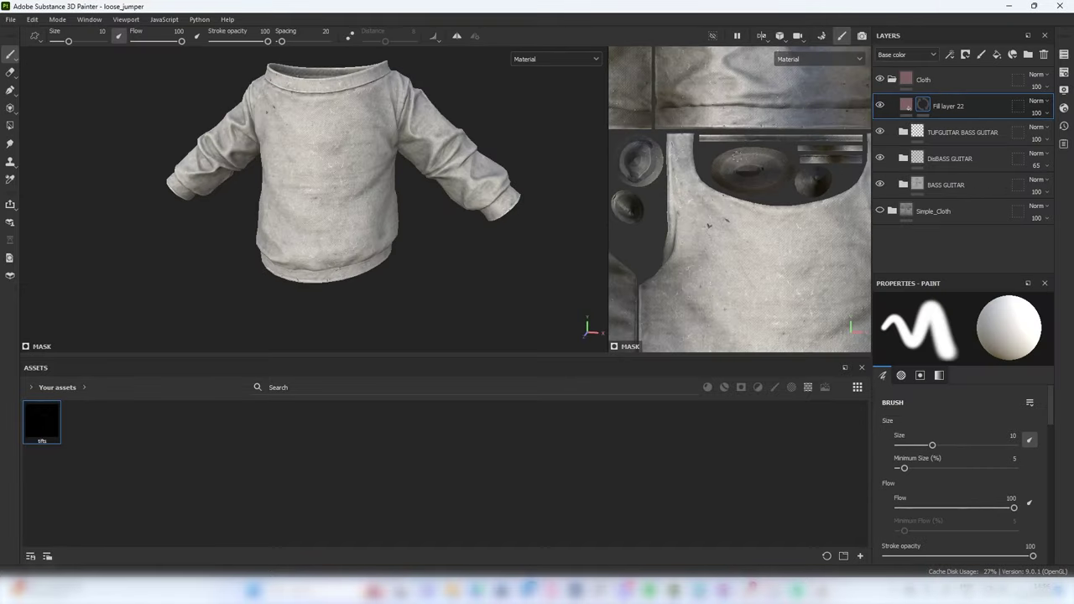
ctrl+right_drag(163, 111, 403, 114)
scroll(436, 121, up, 3)
click(369, 121)
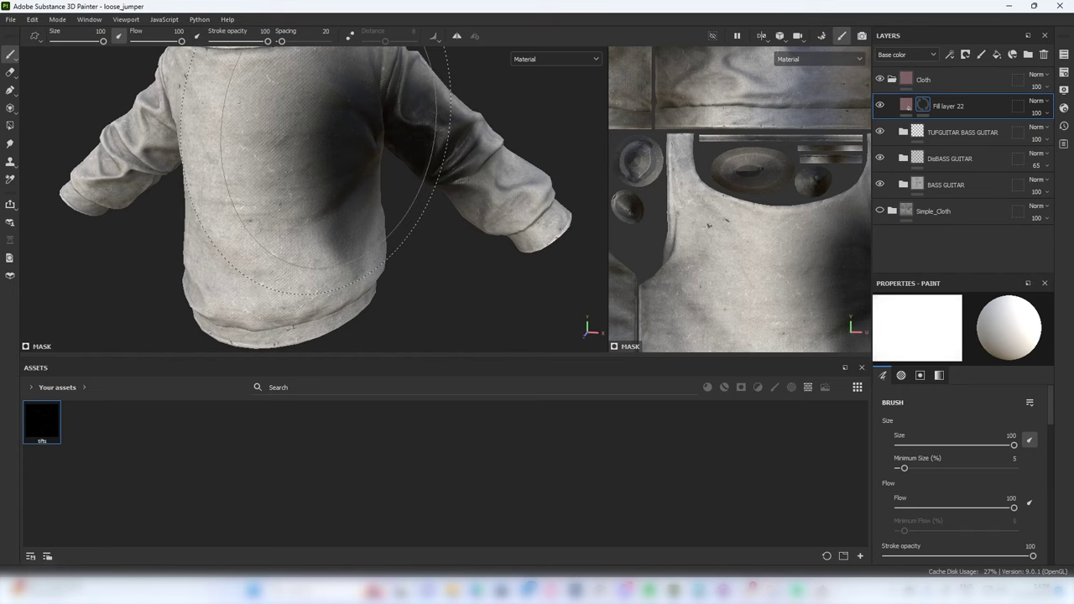
key(ctrl+z)
Paint the black fill layer's mask over the cuffs and forearms of both sleeves, working around front and back
mouse_move(520, 184)
alt+mouse_down()
mouse_move(378, 193)
mouse_move(420, 193)
alt+mouse_up()
click(462, 159)
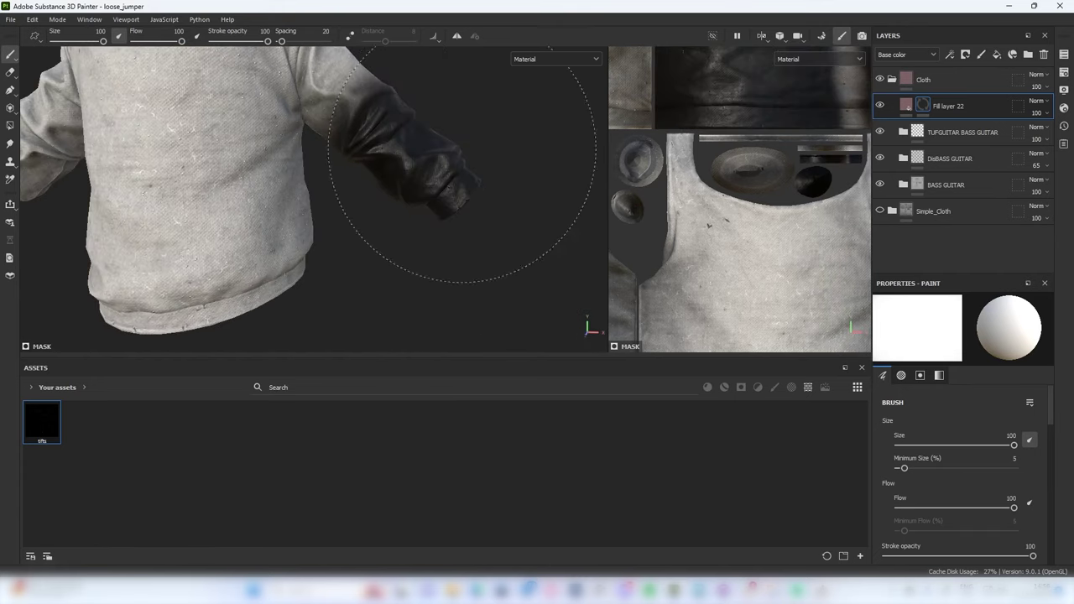
scroll(462, 159, down, 3)
alt+middle_drag(215, 183, 317, 193)
scroll(317, 193, up, 1)
drag(317, 191, 319, 131)
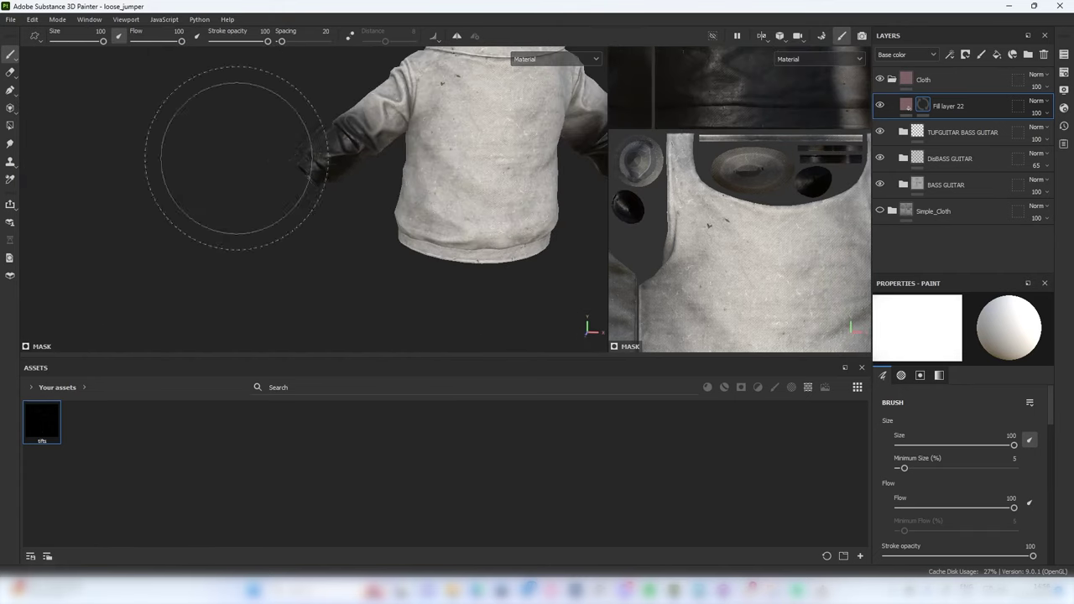
alt+drag(238, 157, 482, 157)
drag(331, 183, 307, 174)
alt+middle_drag(52, 216, 260, 210)
drag(201, 189, 165, 147)
Paint the black fill layer's mask along the jumper's hem and lower body
mouse_move(351, 252)
mouse_down()
mouse_move(334, 231)
mouse_move(428, 228)
mouse_up()
alt+drag(436, 226, 162, 225)
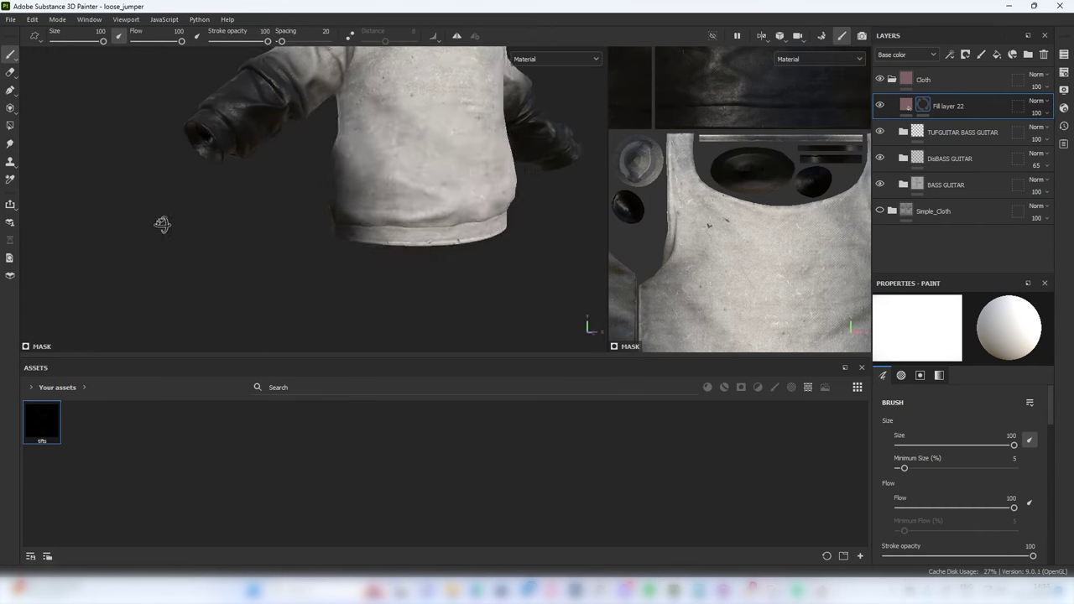
mouse_move(353, 248)
mouse_down()
mouse_move(516, 208)
mouse_move(420, 206)
mouse_up()
scroll(289, 202, up, 2)
mouse_move(299, 202)
alt+mouse_down()
mouse_move(445, 226)
mouse_move(431, 211)
mouse_move(288, 264)
mouse_move(307, 205)
alt+mouse_up()
alt+middle_drag(307, 204, 443, 207)
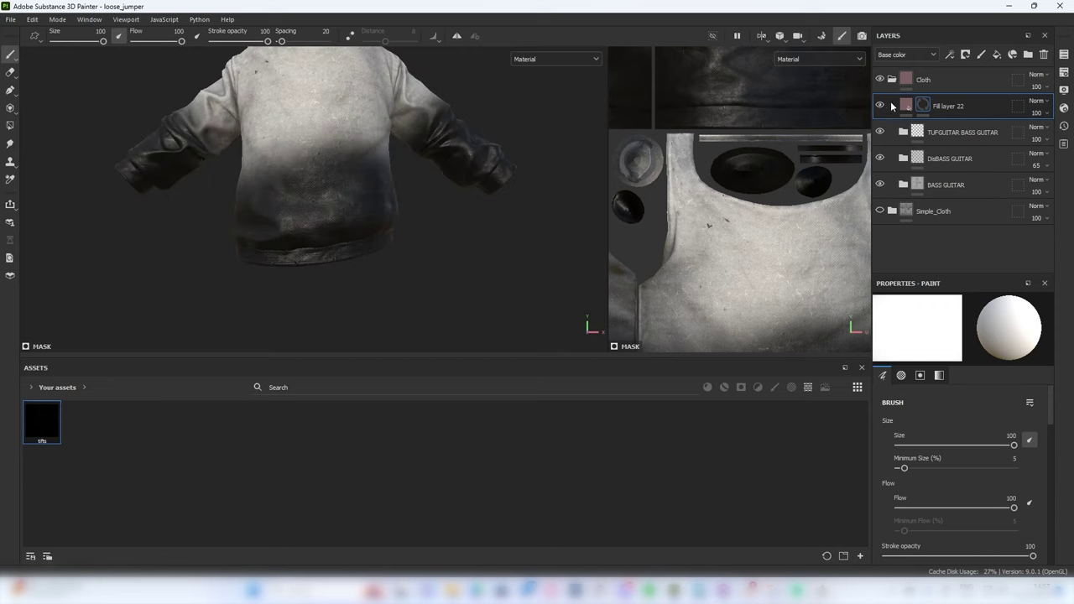
Compare the jumper with and without Fill layer 22, checking the plain base color against the full material
click(880, 104)
alt+middle_drag(424, 139, 467, 164)
alt+drag(467, 164, 426, 137)
click(556, 59)
click(554, 102)
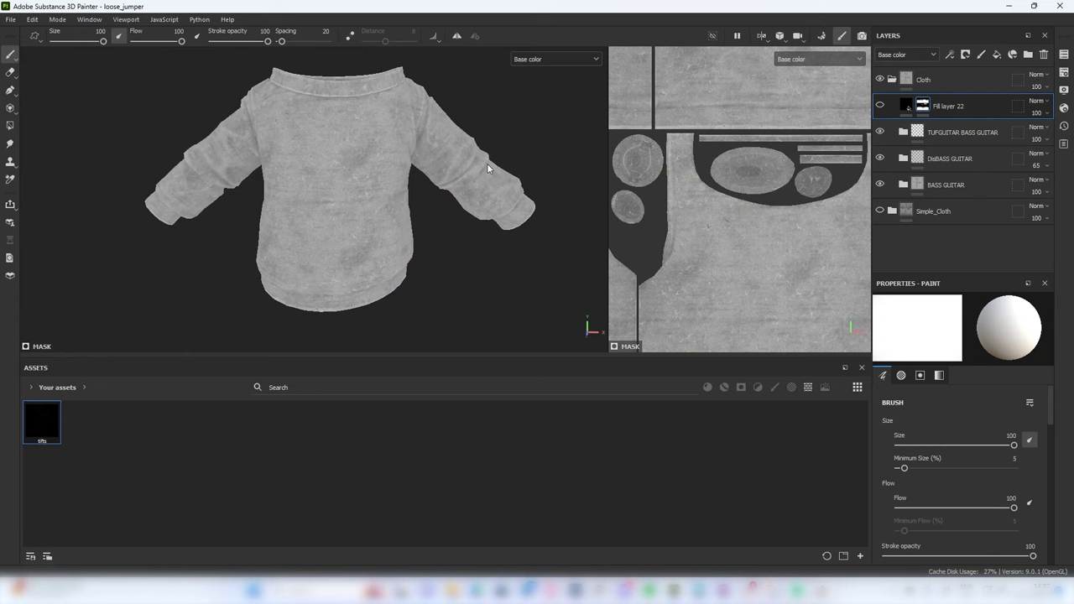
key(m)
click(880, 105)
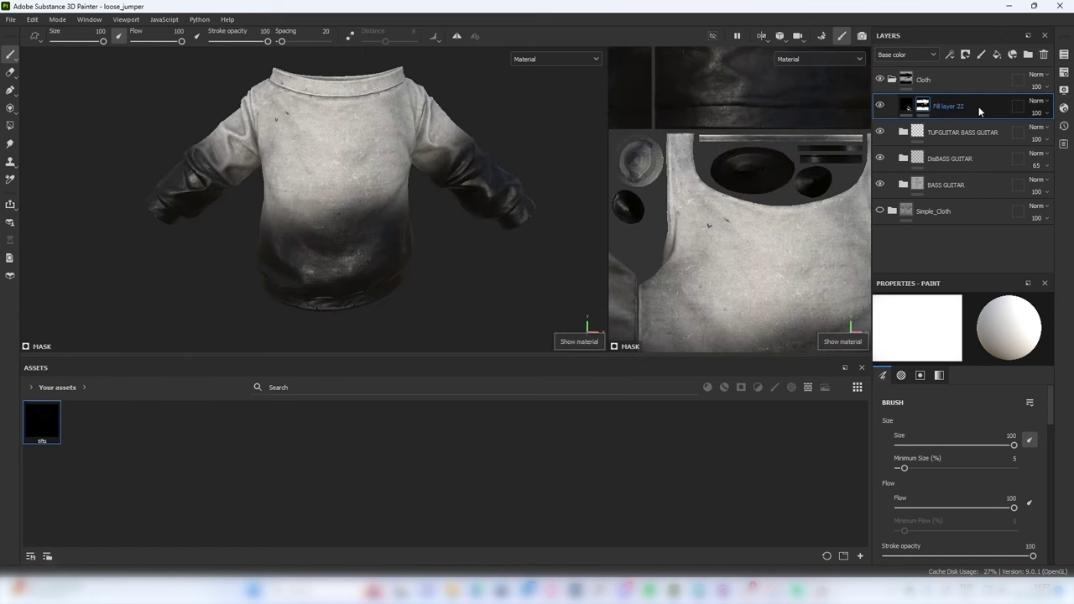
Set Fill layer 22's opacity to 48 and configure the mask eraser with size 100, flow 19 and stroke opacity 52
mouse_move(1035, 117)
mouse_down()
mouse_move(1027, 132)
mouse_move(1043, 134)
mouse_up()
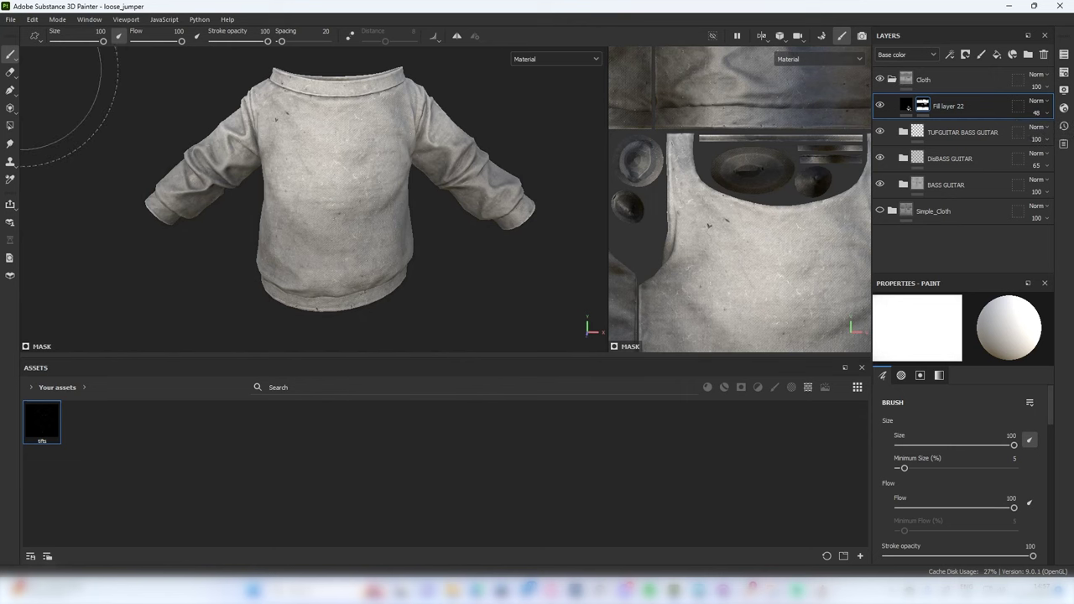
key(e)
click(240, 40)
drag(68, 41, 103, 41)
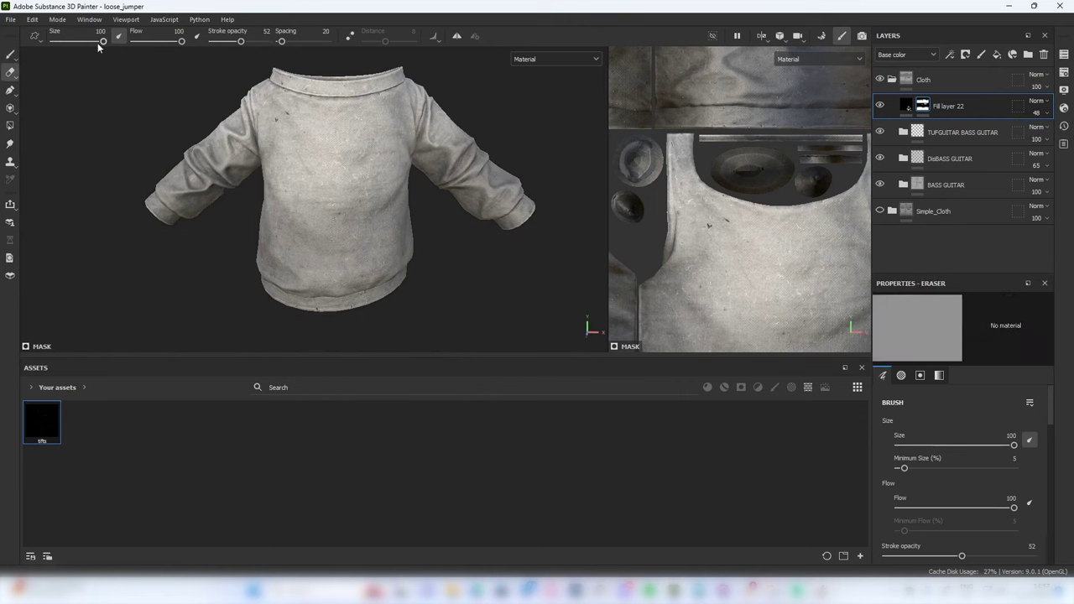
drag(181, 41, 143, 41)
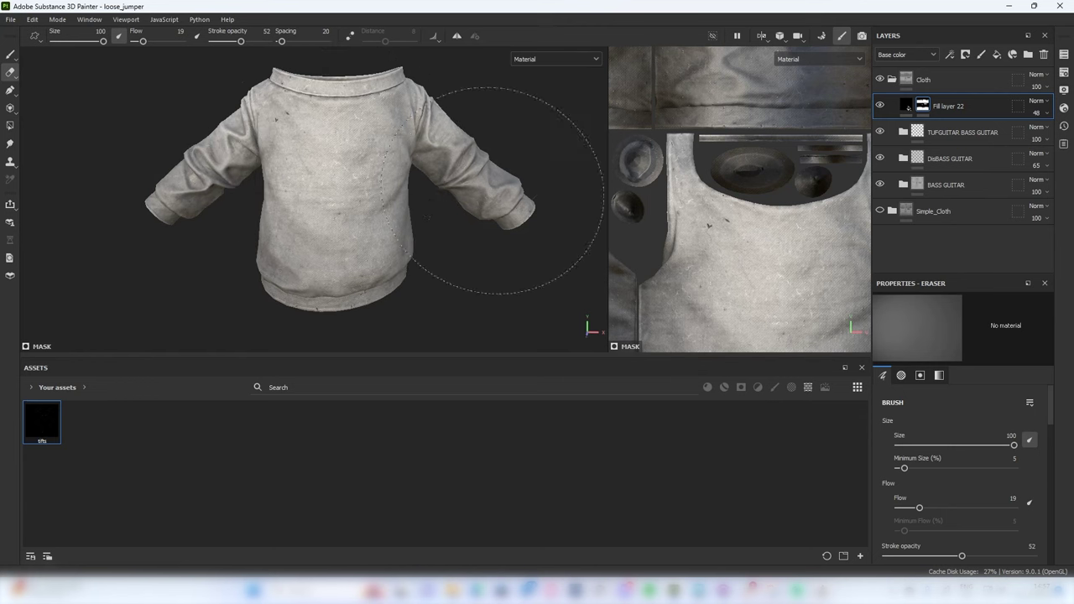
Softly erase the dark mask around the jumper while viewing the base color, reducing the eraser size to 36.72
key(bracketleft)
key(bracketright)
mouse_move(223, 158)
alt+mouse_down()
mouse_move(479, 180)
mouse_move(331, 136)
alt+mouse_up()
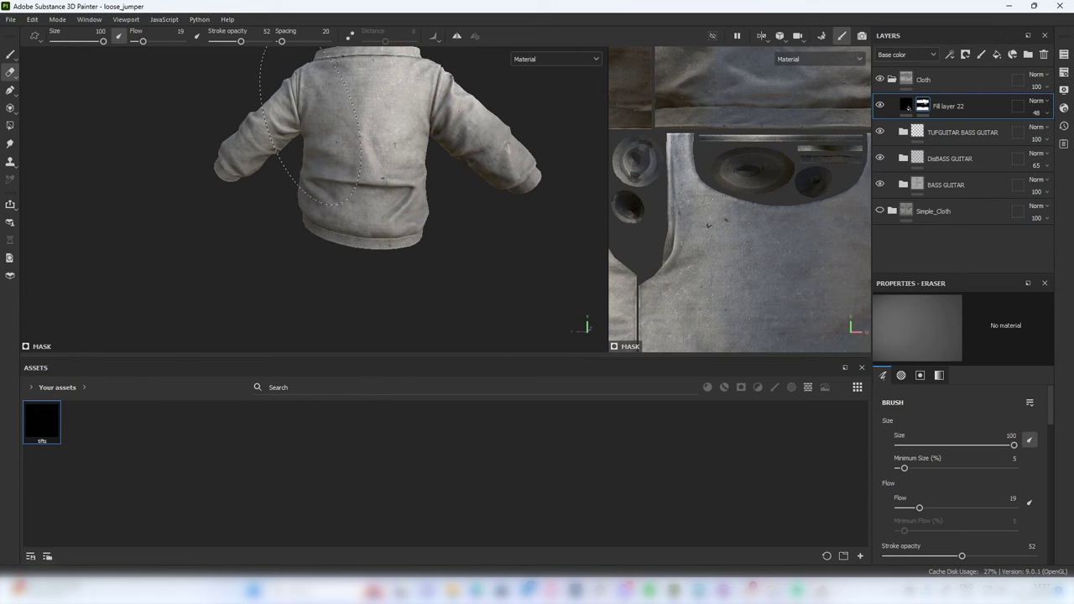
click(556, 59)
click(536, 109)
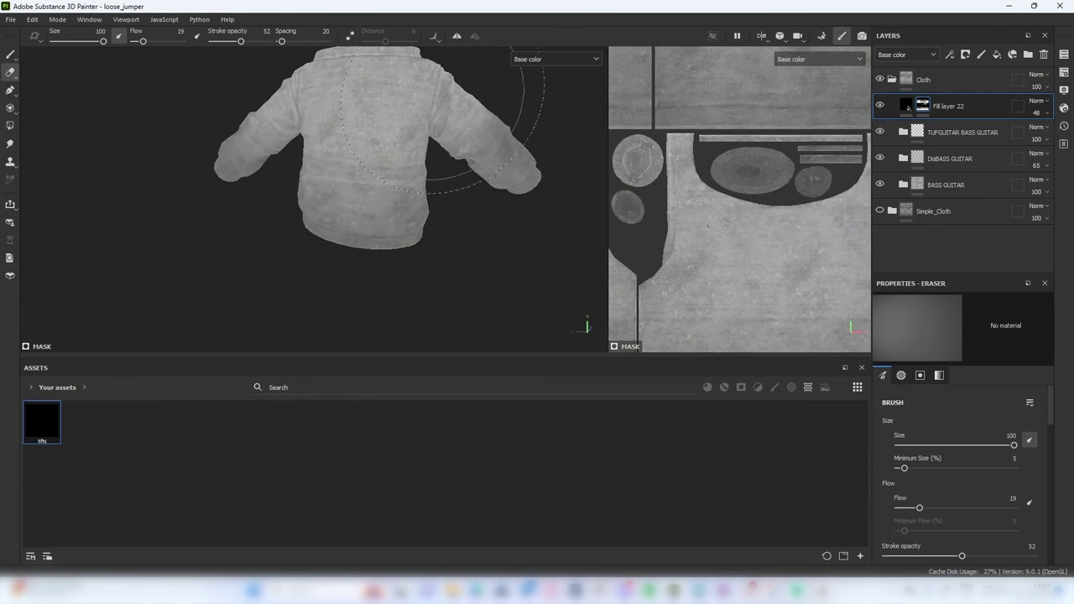
alt+middle_drag(332, 130, 335, 158)
alt+drag(336, 159, 256, 152)
mouse_move(389, 218)
alt+mouse_down()
mouse_move(447, 176)
mouse_move(372, 120)
mouse_move(140, 163)
mouse_move(156, 108)
mouse_move(340, 172)
mouse_move(327, 168)
mouse_move(310, 194)
alt+mouse_up()
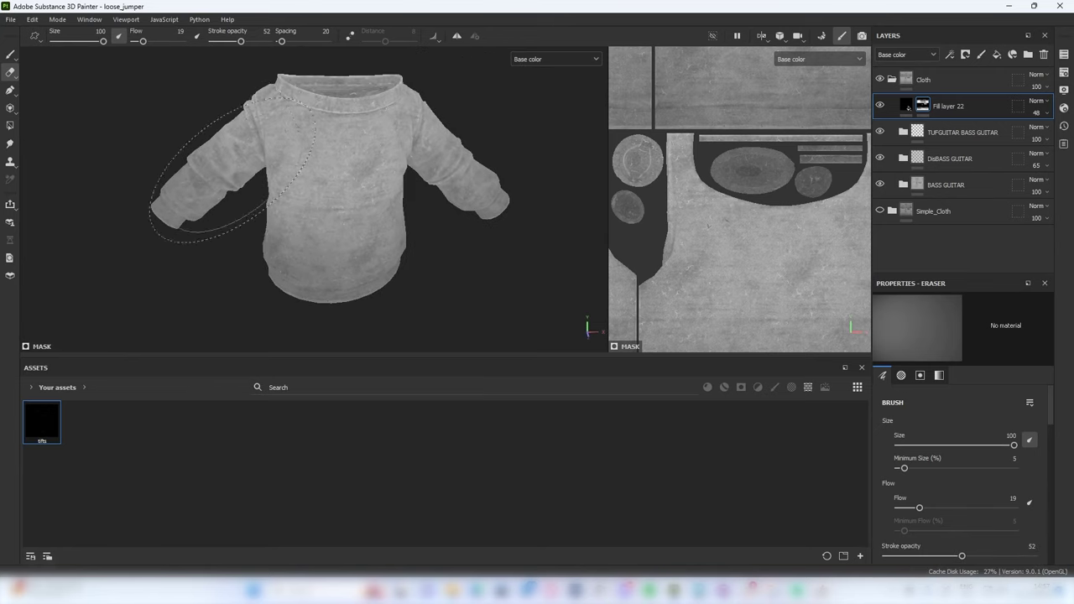
mouse_move(270, 158)
ctrl+right_down()
mouse_move(230, 160)
mouse_move(250, 159)
ctrl+right_up()
alt+drag(513, 167, 546, 161)
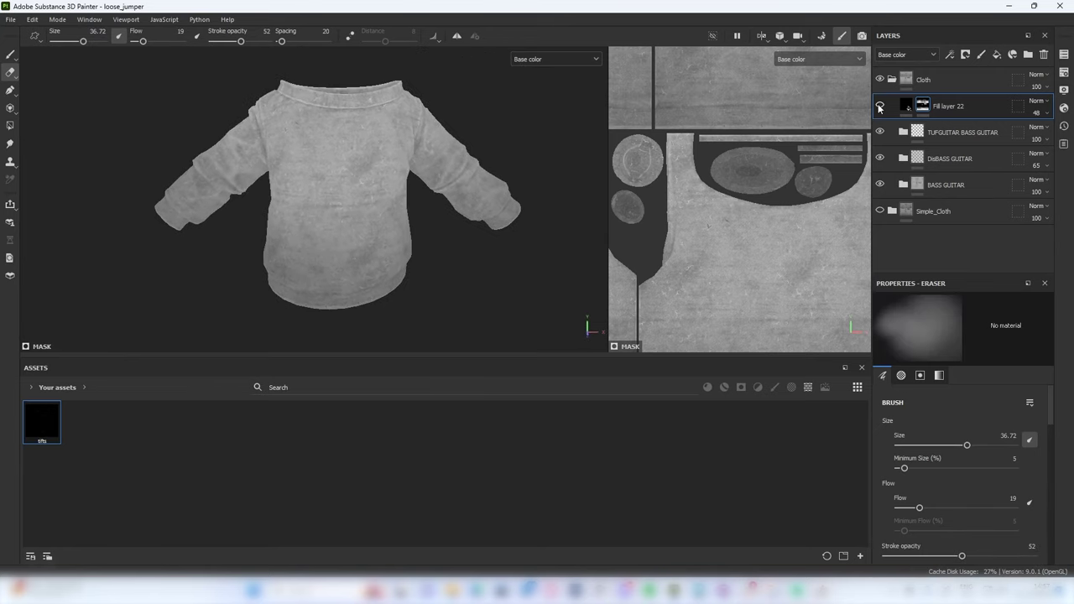
Add a paint effect to Fill layer 22's mask and paint dark shading under one arm with brush size 43.81
right_click(906, 104)
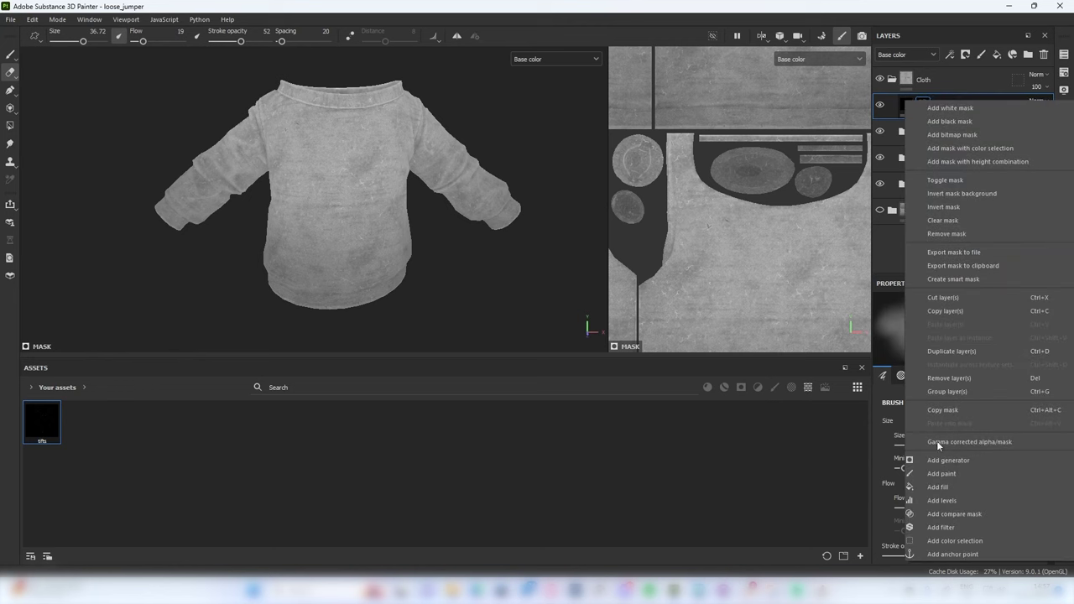
click(941, 473)
alt+drag(84, 48, 285, 164)
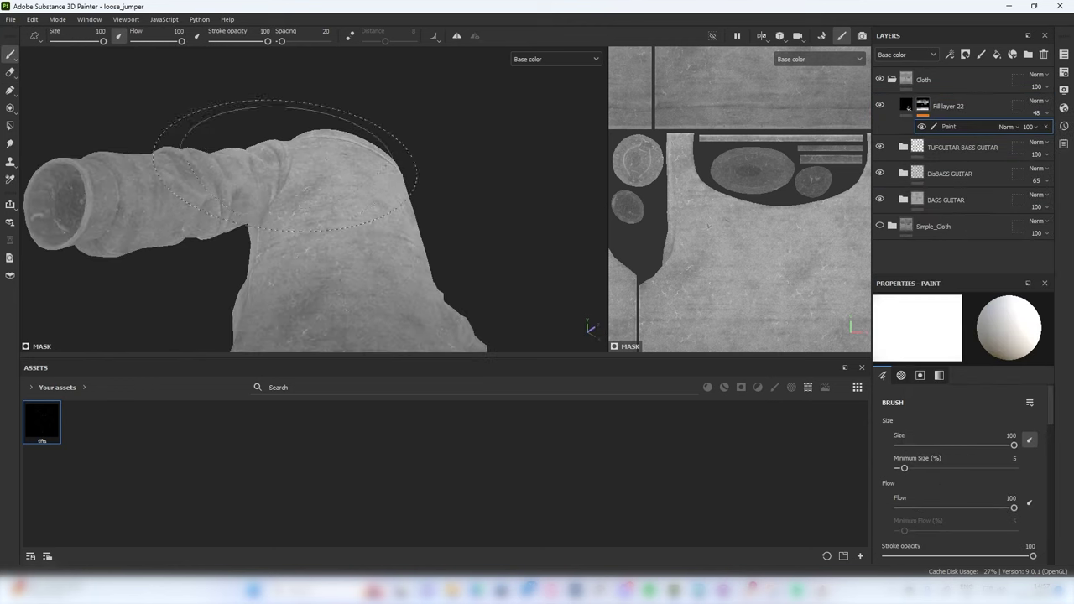
alt+right_drag(285, 165, 286, 289)
ctrl+right_drag(285, 292, 237, 291)
alt+drag(237, 291, 211, 208)
ctrl+right_drag(211, 206, 207, 206)
mouse_move(207, 206)
mouse_down()
mouse_move(202, 193)
mouse_move(269, 195)
mouse_up()
Paint dark shading into the mask around the other armpit and the adjoining side of the body
alt+right_drag(315, 147, 226, 147)
alt+drag(227, 148, 348, 151)
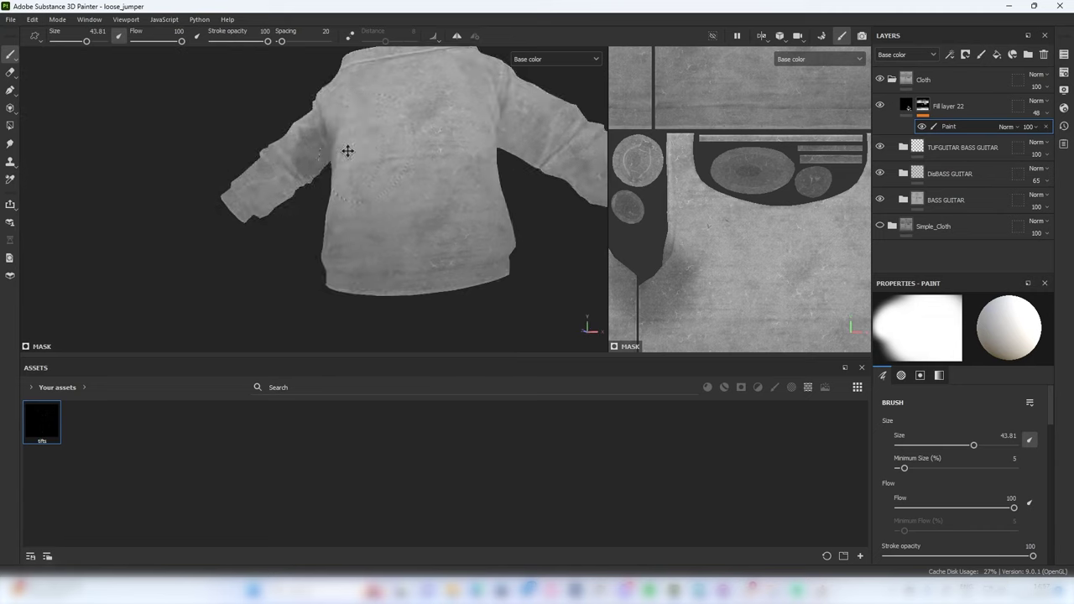
alt+middle_drag(347, 151, 259, 164)
alt+right_drag(258, 164, 352, 142)
alt+drag(353, 142, 293, 154)
mouse_move(403, 137)
alt+mouse_down()
mouse_move(374, 134)
mouse_move(406, 125)
alt+mouse_up()
Set the eraser flow to 41 and soften the edges of the dark shading around both armpits
click(10, 74)
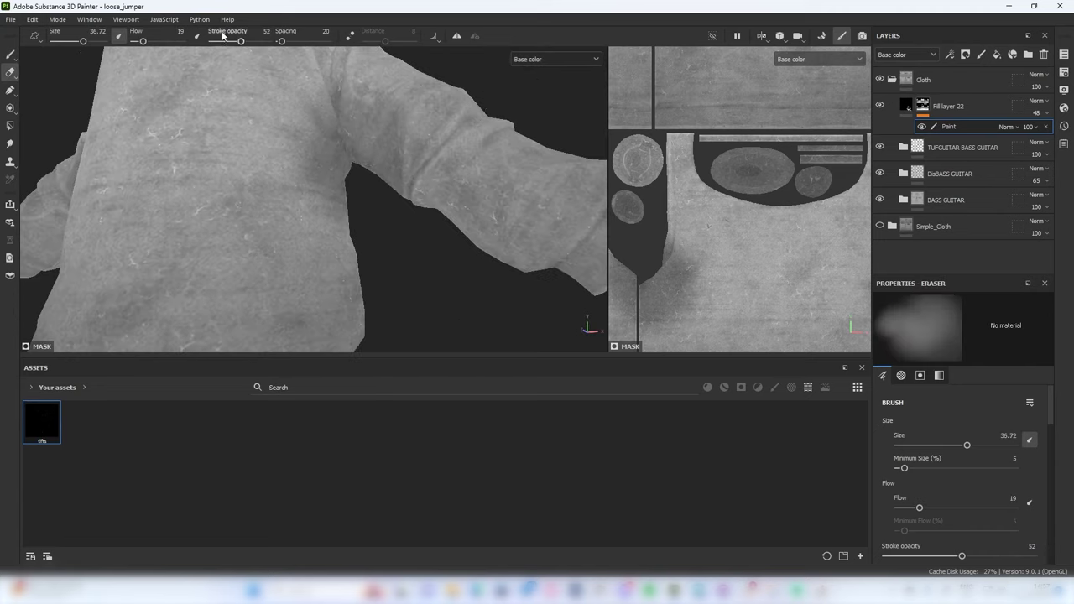
drag(143, 41, 153, 41)
alt+drag(409, 128, 290, 140)
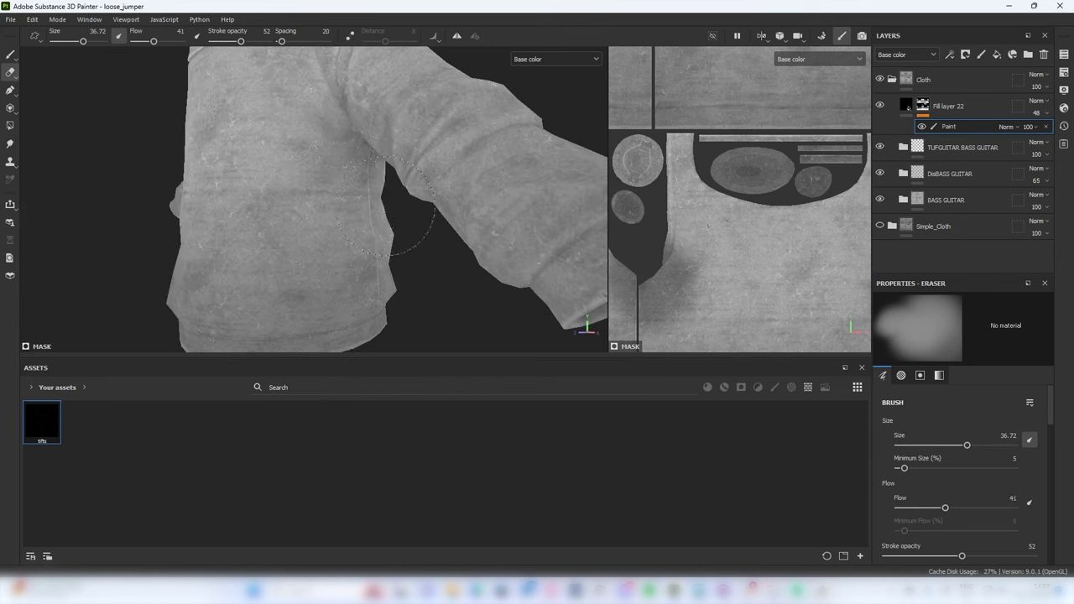
alt+drag(386, 206, 352, 138)
alt+drag(407, 111, 336, 173)
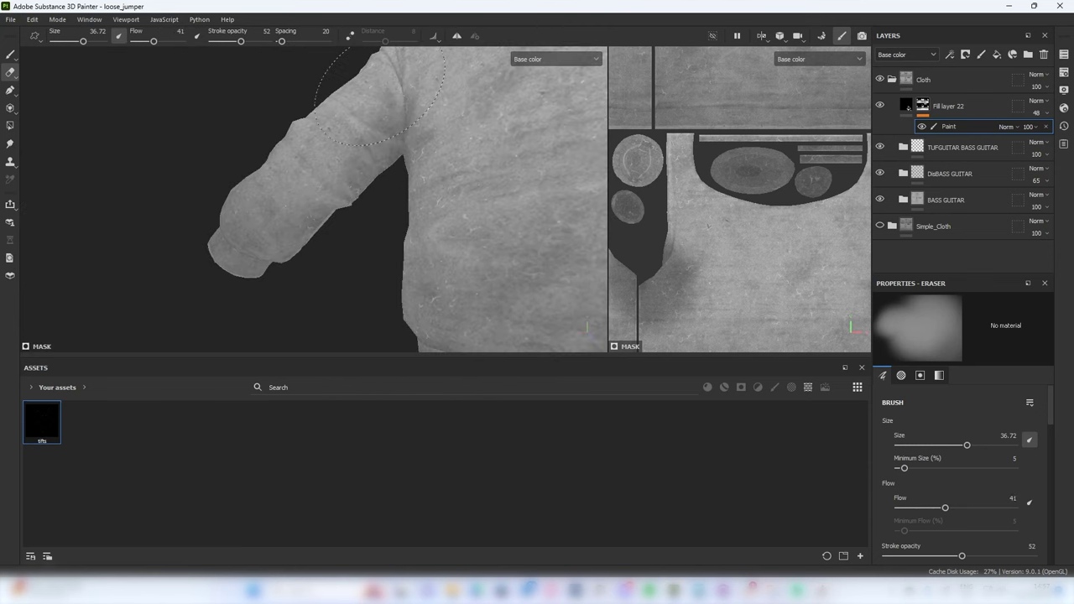
alt+drag(380, 97, 281, 181)
alt+drag(281, 239, 332, 113)
alt+middle_drag(331, 113, 398, 118)
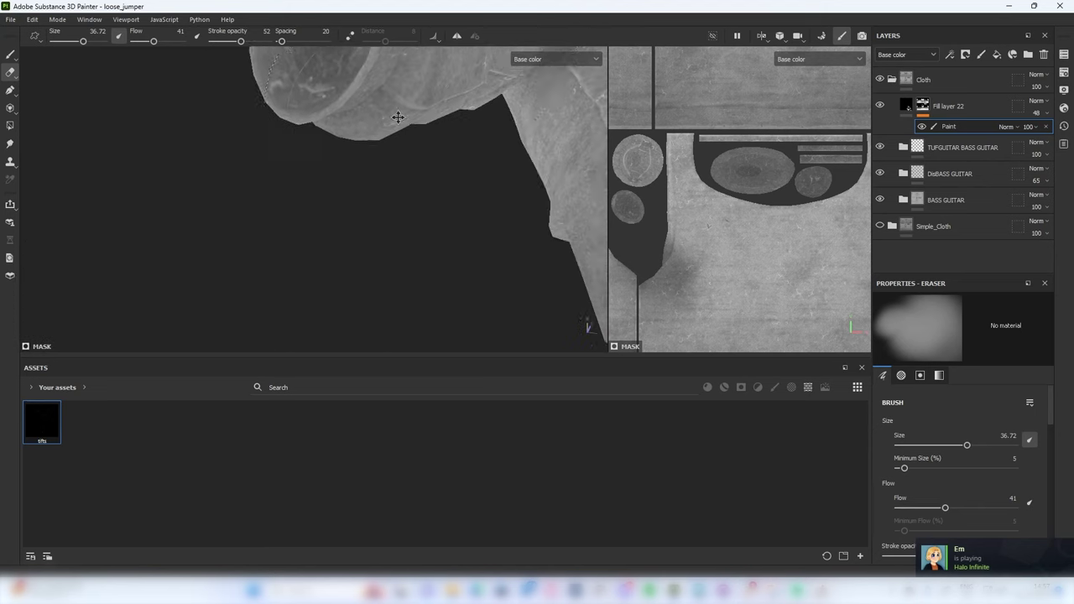
mouse_move(398, 118)
alt+mouse_down()
mouse_move(367, 97)
mouse_move(260, 92)
mouse_move(273, 82)
alt+mouse_up()
alt+middle_drag(391, 121, 391, 180)
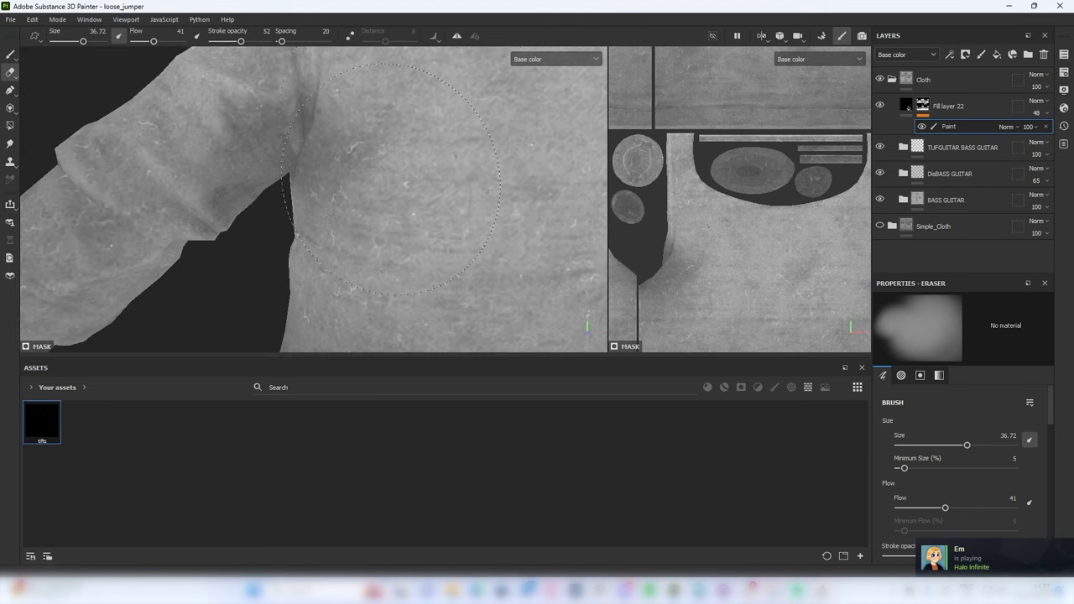
Frame the whole jumper in material view and examine the shading under rotated lighting
key(f)
alt+drag(217, 142, 283, 170)
key(m)
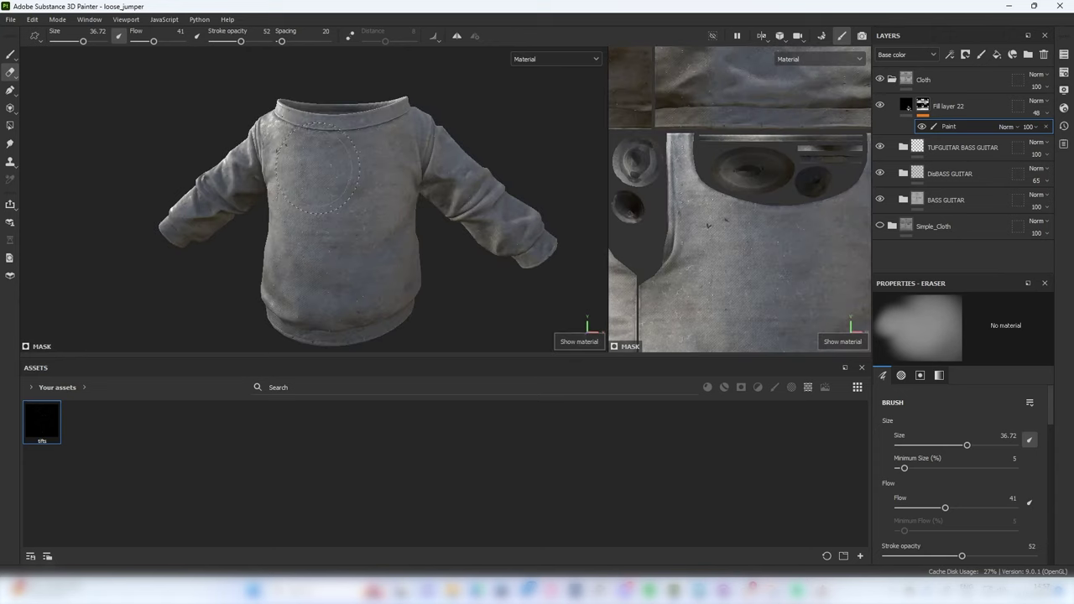
shift+right_drag(290, 170, 345, 172)
scroll(346, 172, down, 1)
alt+drag(345, 172, 379, 178)
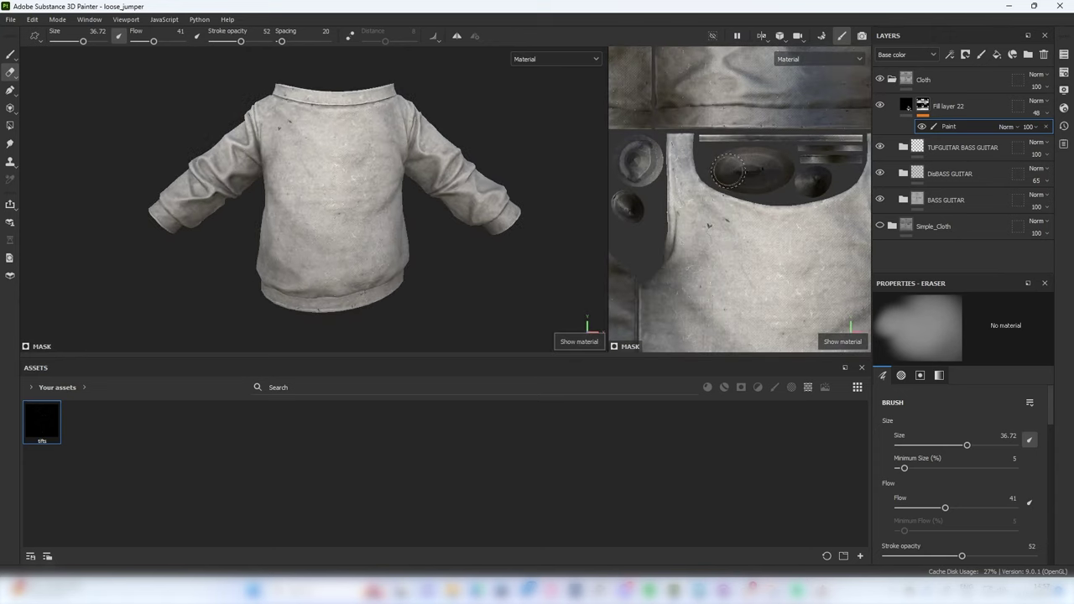
Collapse the Cloth folder, show the Simple_Cloth folder, and compare the two materials on the jumper at different distances
click(892, 80)
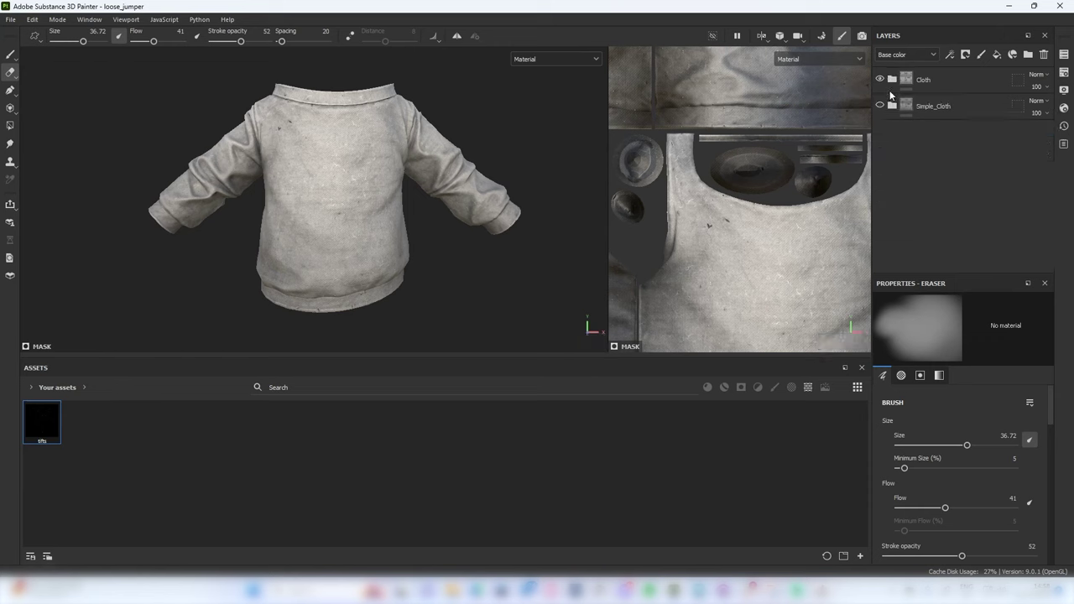
click(881, 80)
click(880, 80)
click(880, 80)
click(881, 80)
click(881, 79)
click(880, 80)
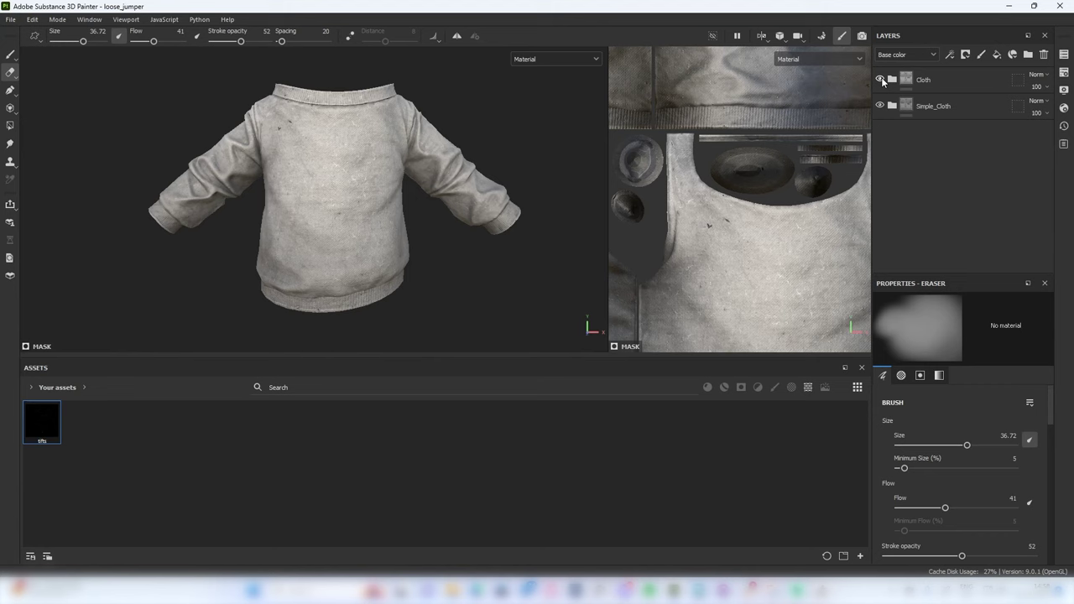
click(881, 80)
click(880, 80)
click(881, 80)
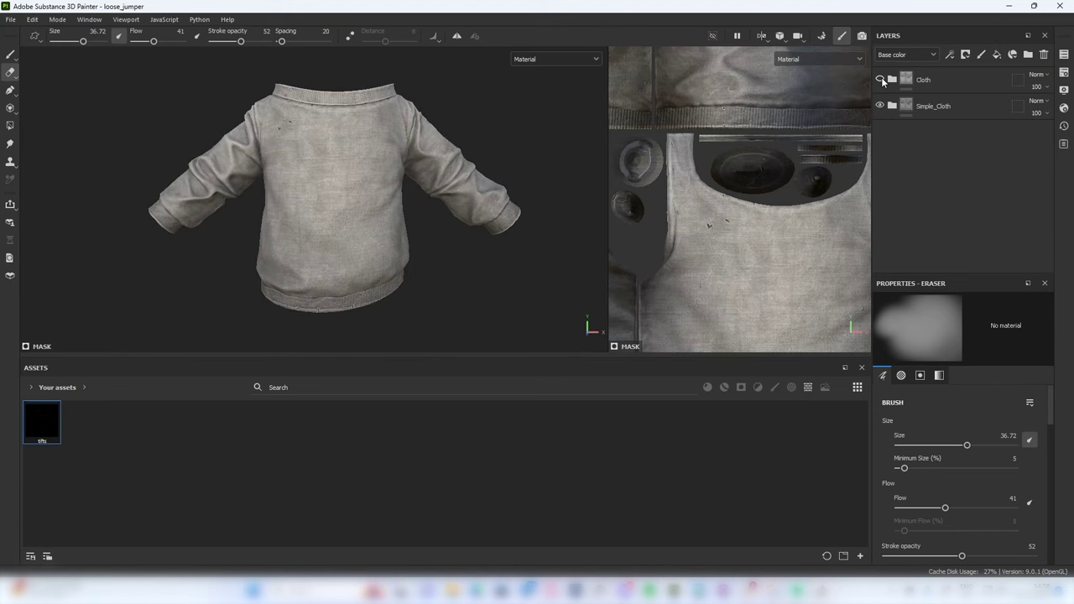
click(881, 80)
scroll(315, 239, up, 3)
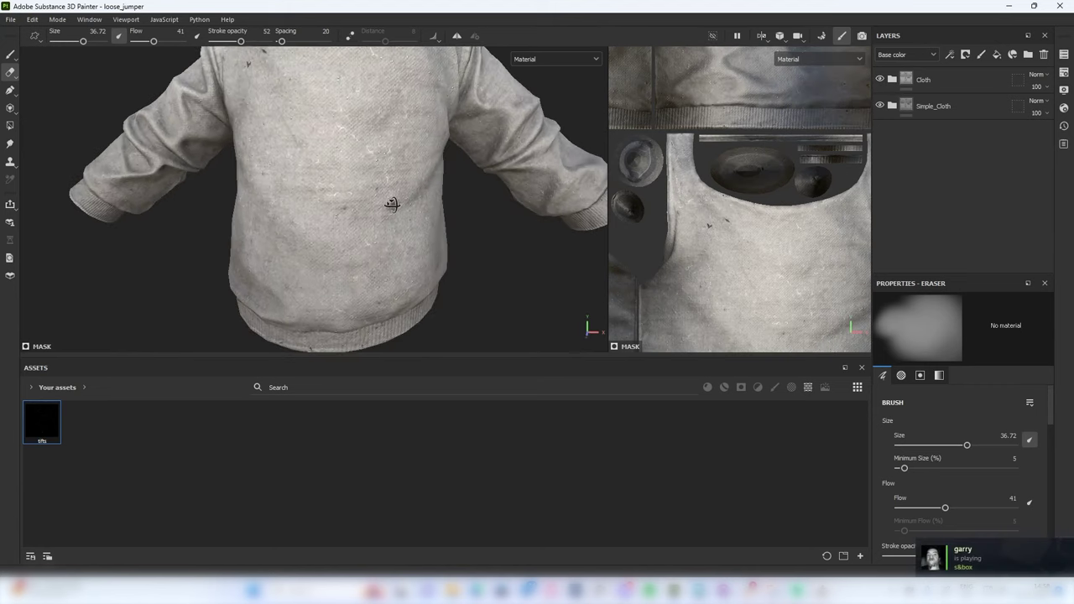
click(880, 80)
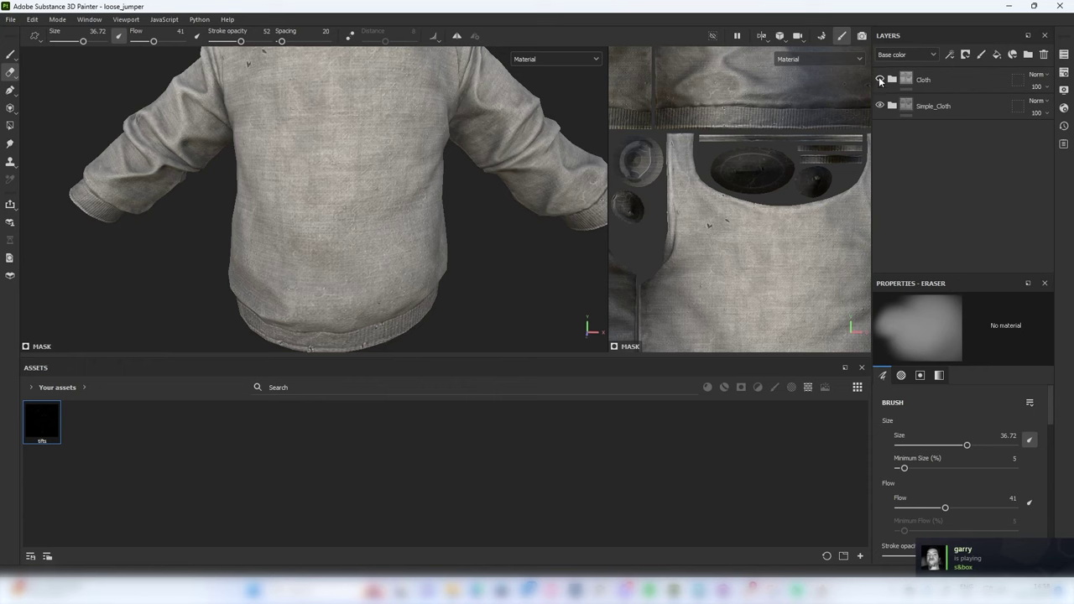
click(880, 79)
Expand the Cloth and BASS GUITAR folders and add a color-only black fill layer directly above base_clothy
click(892, 80)
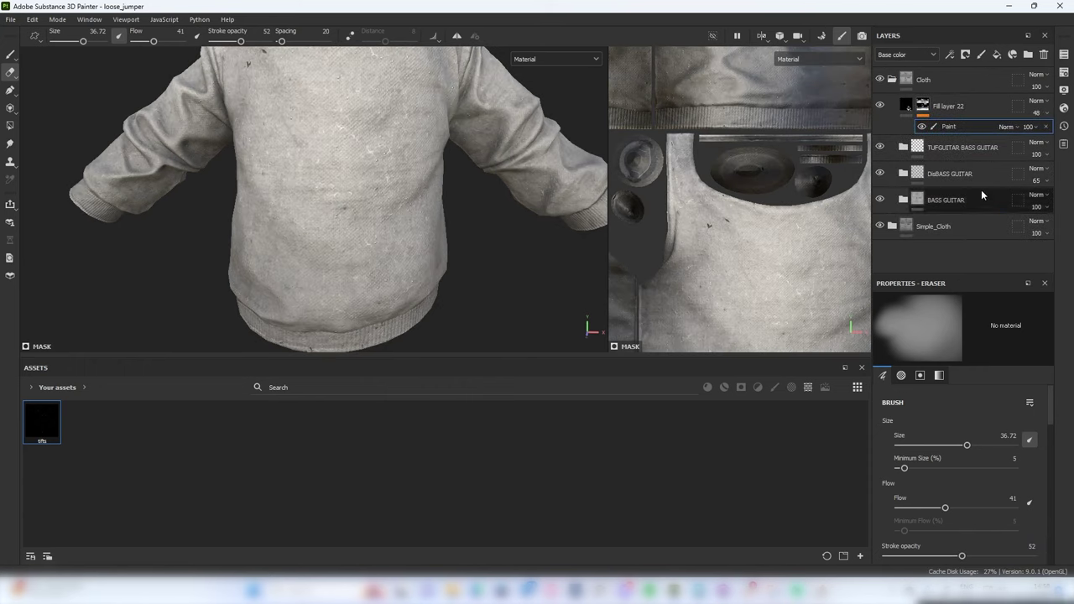
click(905, 200)
scroll(969, 203, down, 3)
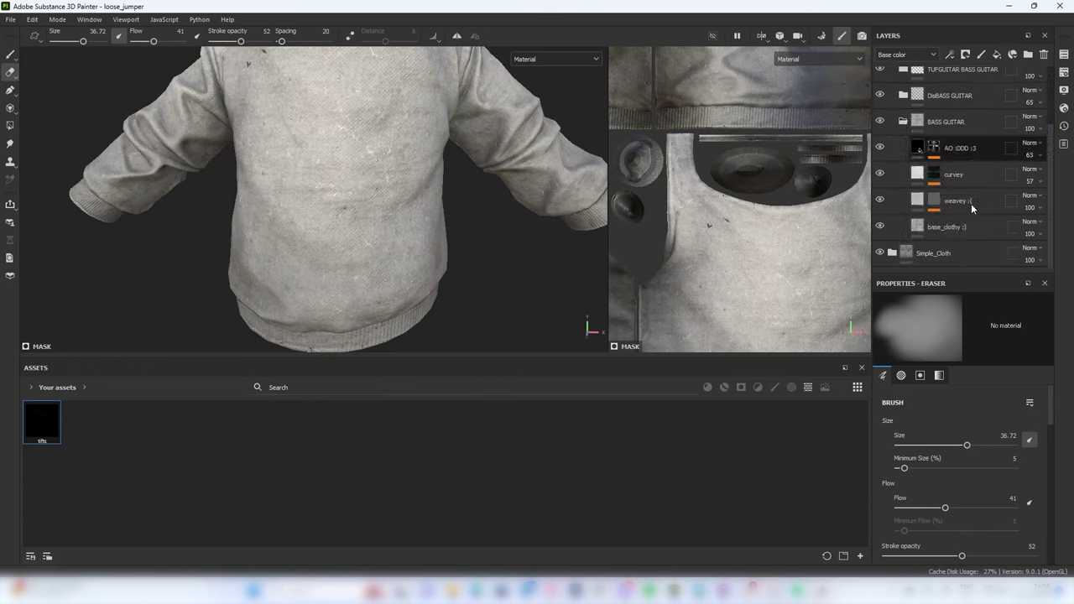
click(958, 226)
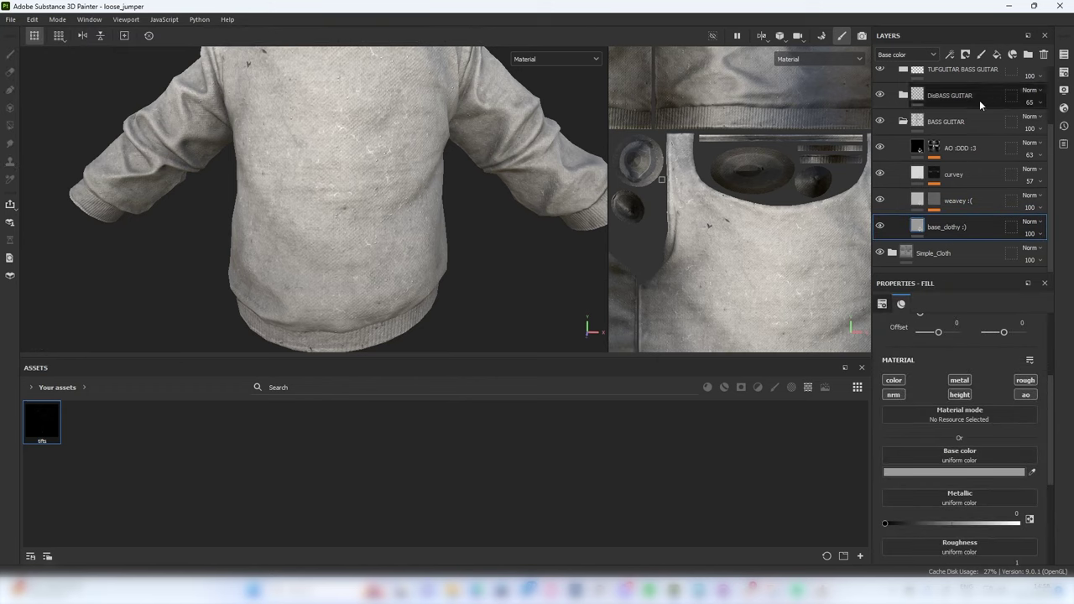
click(996, 55)
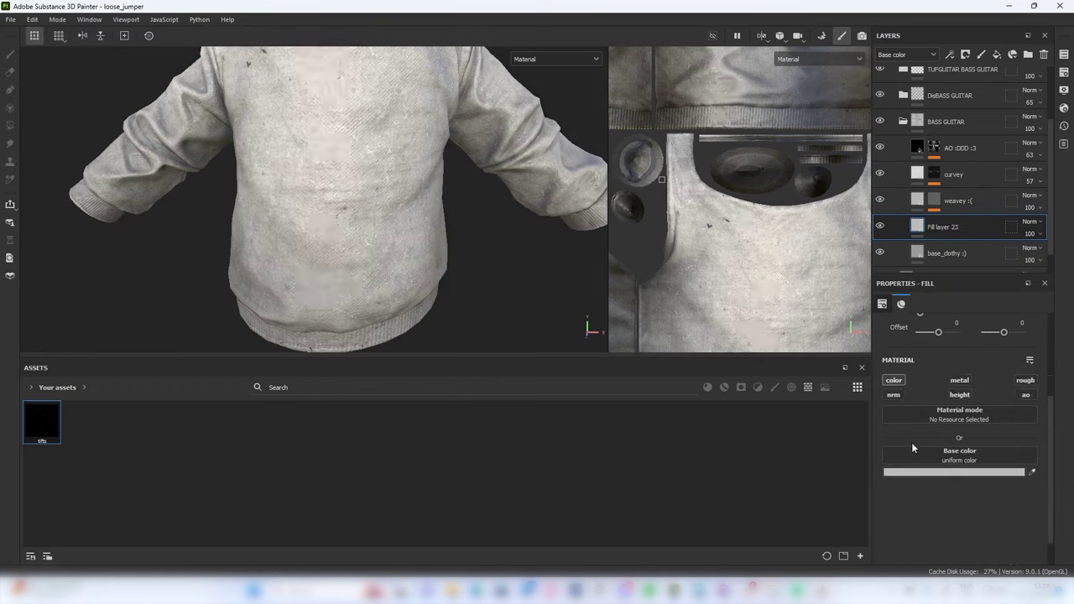
click(914, 471)
click(870, 468)
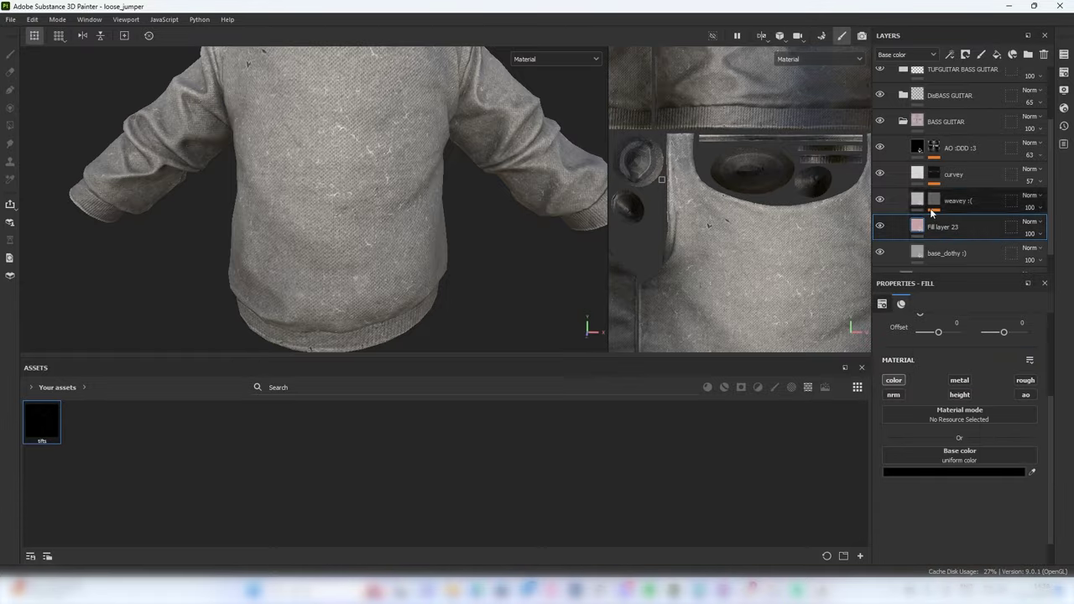
Move the black fill layer directly above the weavey layer and give it an Anisotropic Noise bitmap mask
drag(945, 233, 950, 211)
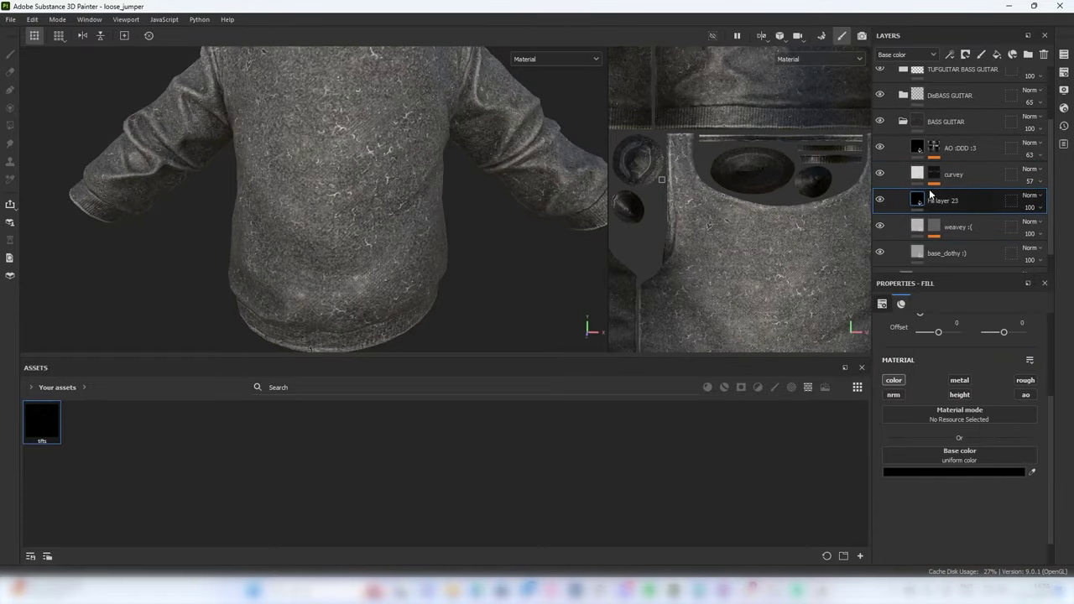
right_click(927, 206)
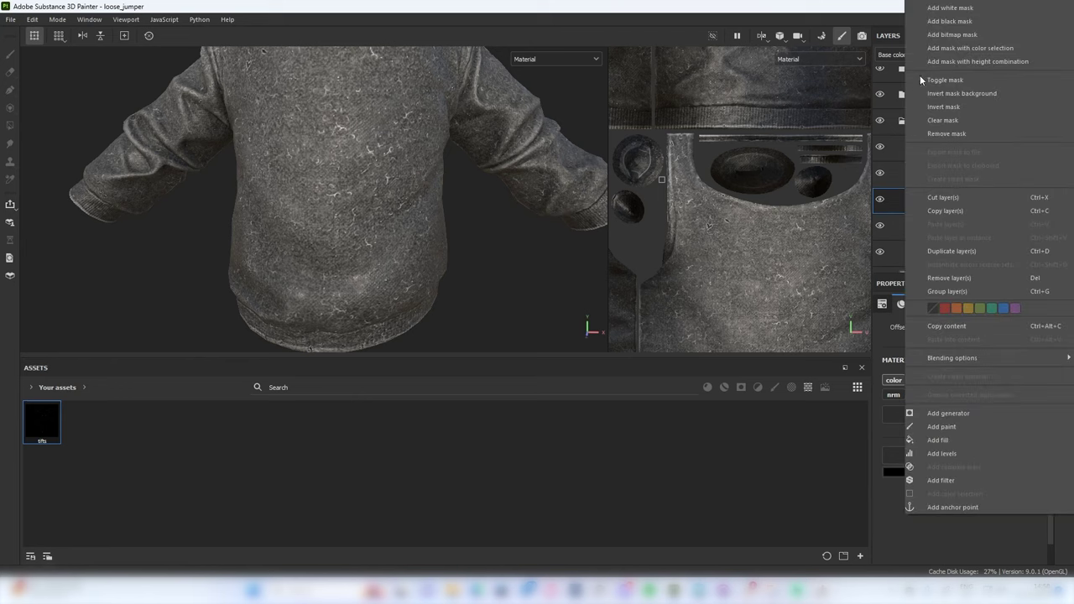
text(tfts)
drag(961, 47, 859, 40)
key(BackSpace)
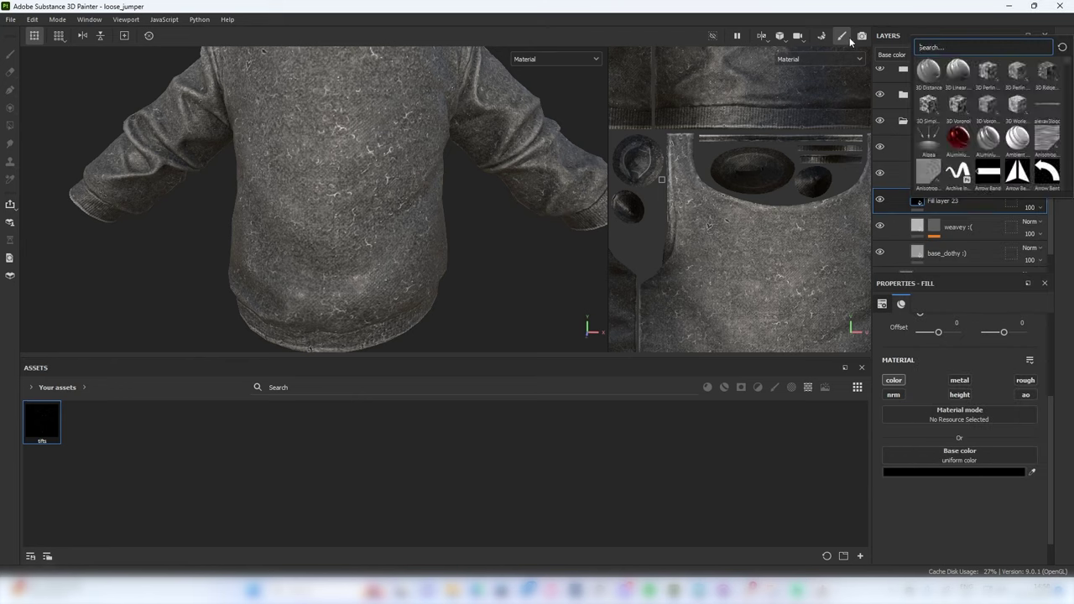
click(1047, 149)
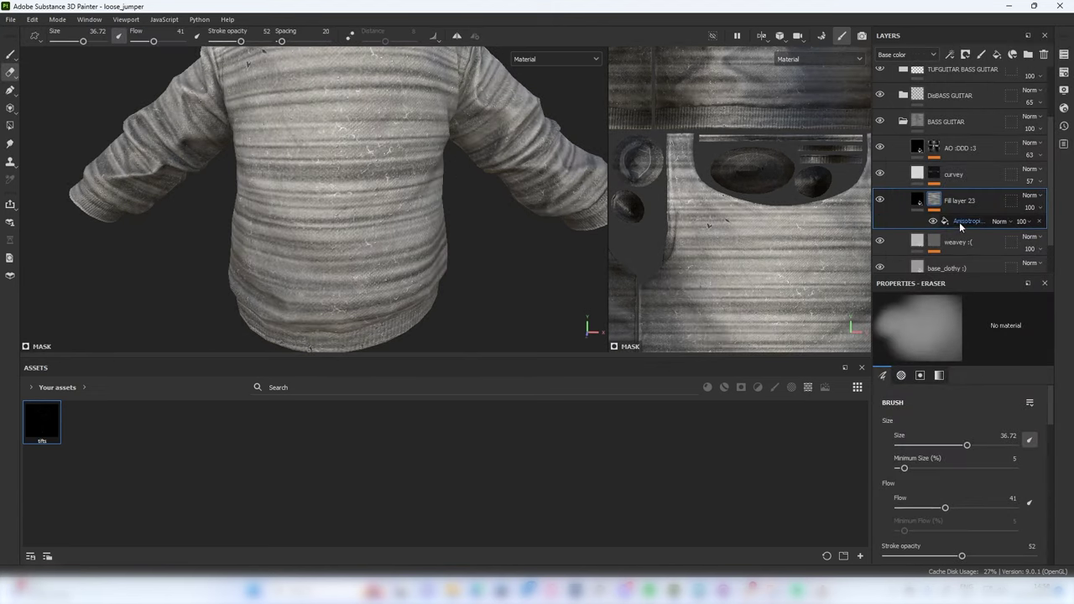
Set the Anisotropic Noise mask's tiling to 10.62 and check the streak scale on the jumper
click(959, 222)
drag(933, 393, 950, 394)
scroll(427, 90, down, 4)
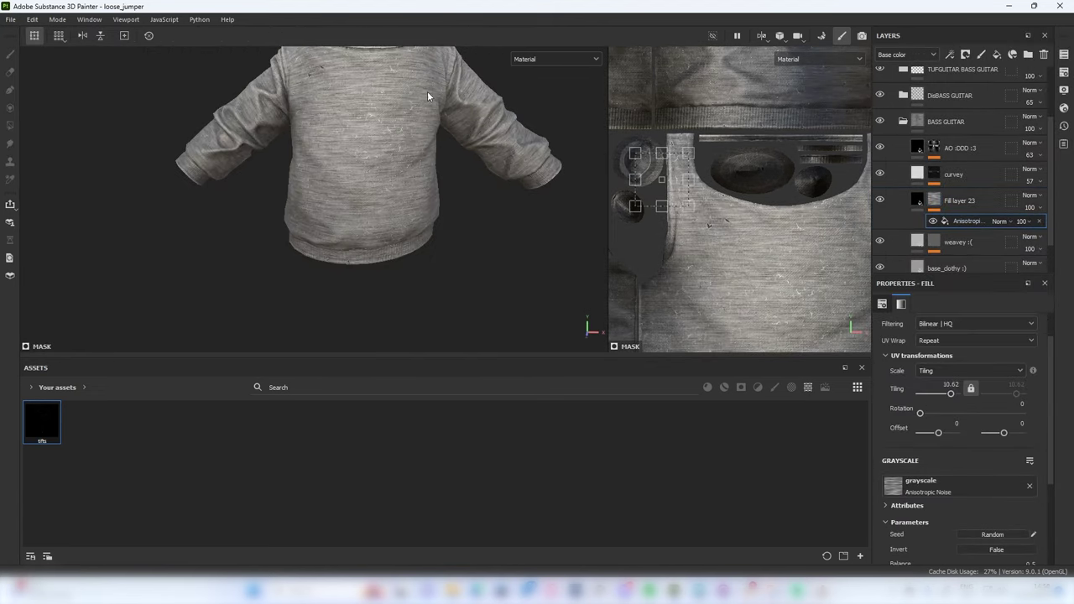
alt+middle_drag(427, 91, 432, 139)
scroll(432, 138, up, 4)
alt+drag(432, 138, 400, 127)
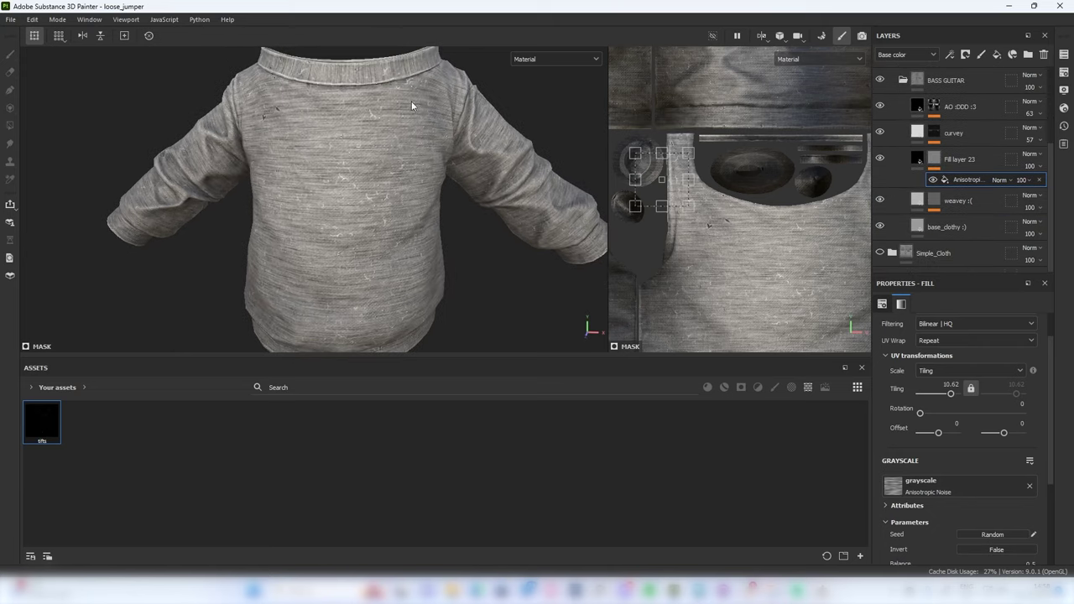
scroll(411, 134, up, 3)
scroll(401, 108, down, 3)
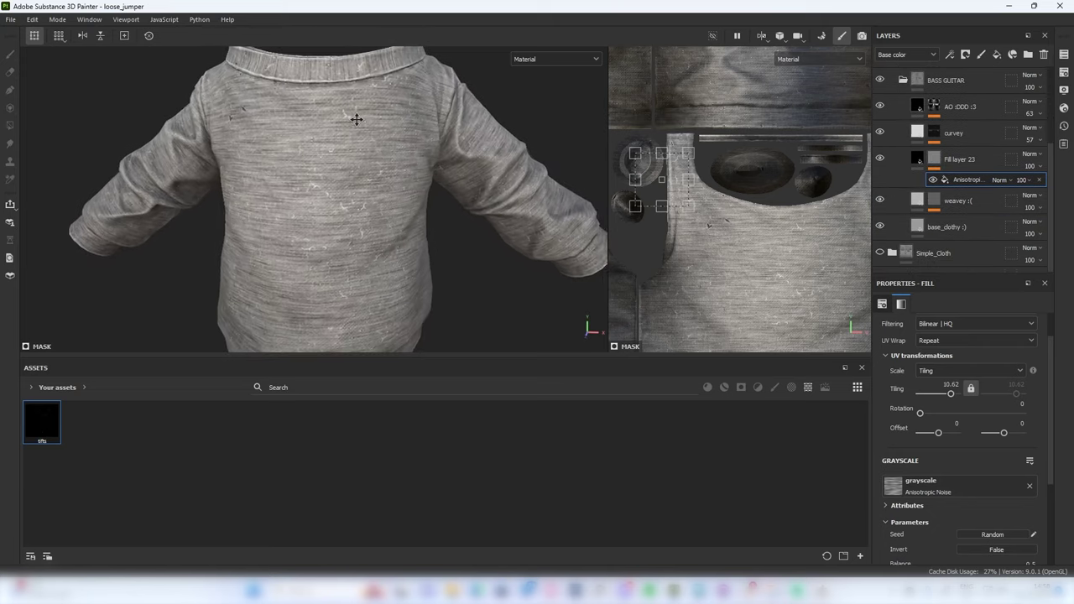
alt+middle_drag(355, 120, 361, 119)
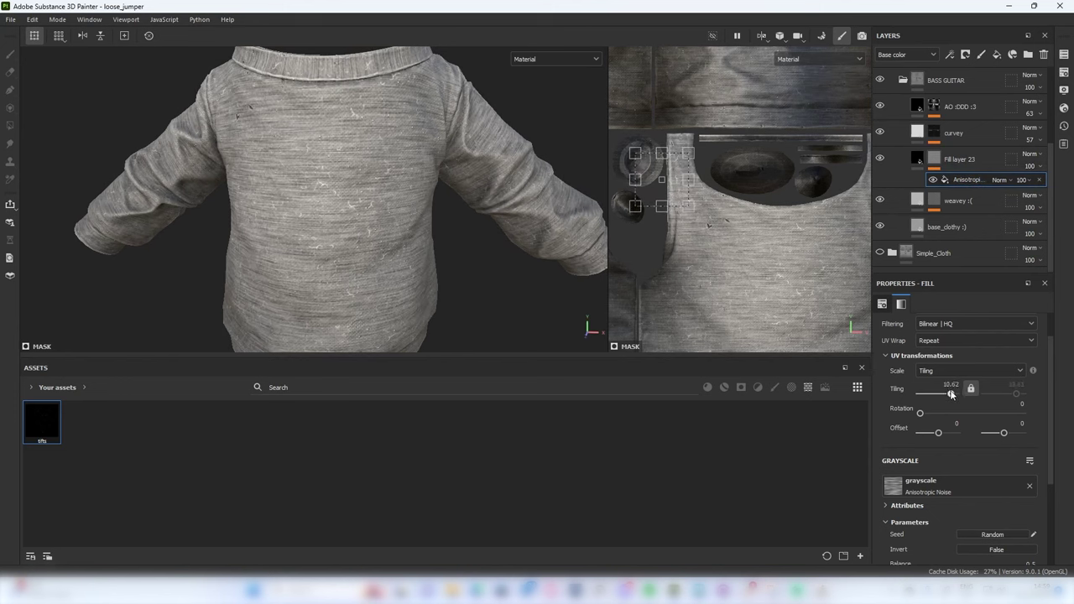
Set the noise mask's balance to 0.28 and the black layer's opacity to 42, viewing the base color channel
scroll(950, 403, down, 3)
mouse_move(948, 441)
mouse_down()
mouse_move(926, 439)
mouse_move(939, 441)
mouse_up()
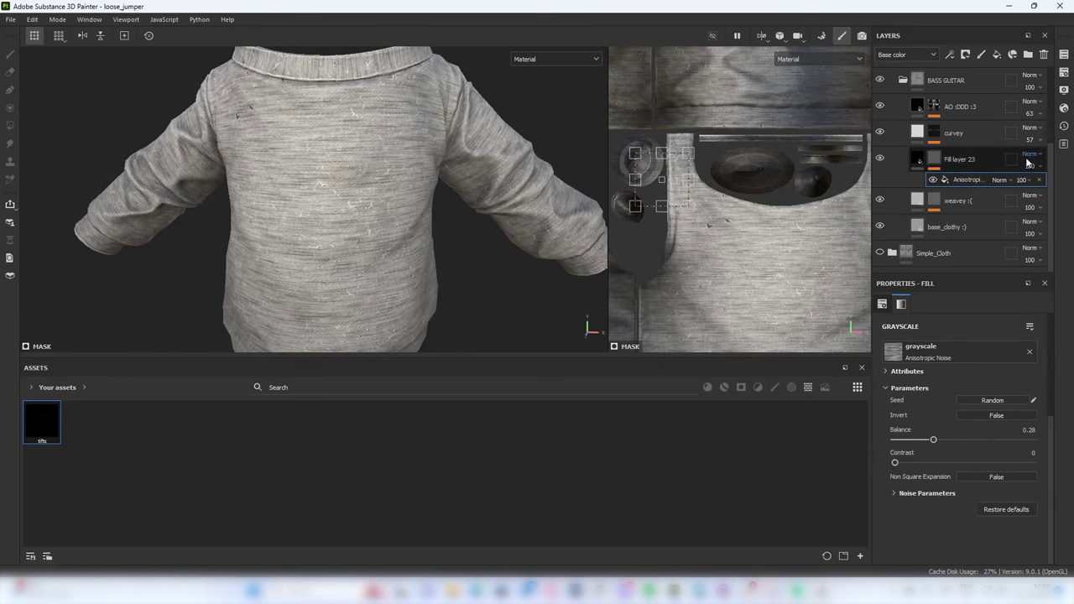
mouse_move(1039, 178)
mouse_down()
mouse_move(1027, 184)
mouse_move(1048, 185)
mouse_up()
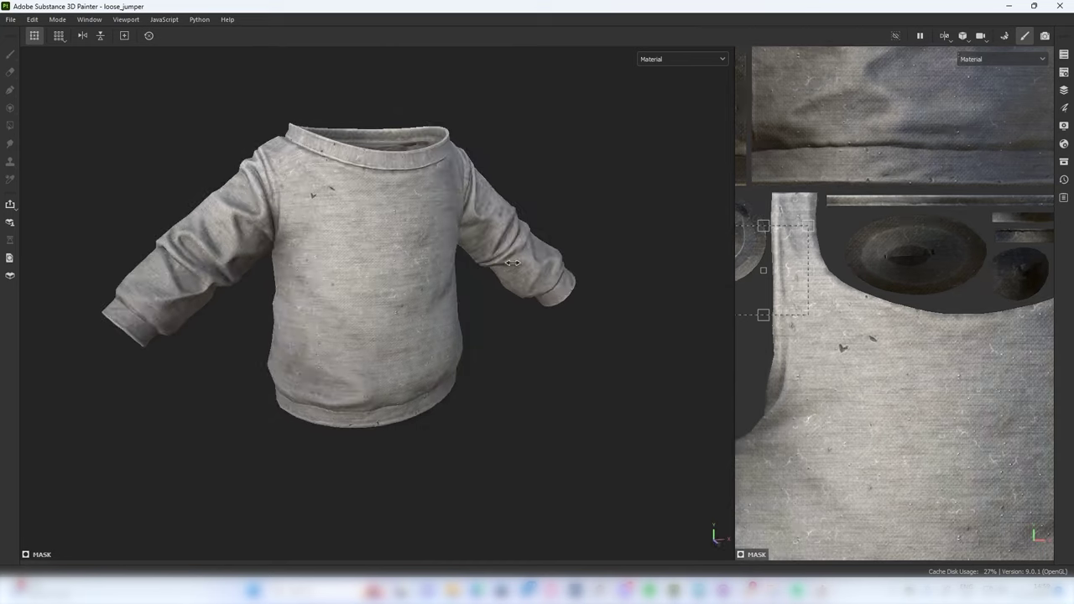
click(671, 59)
click(661, 109)
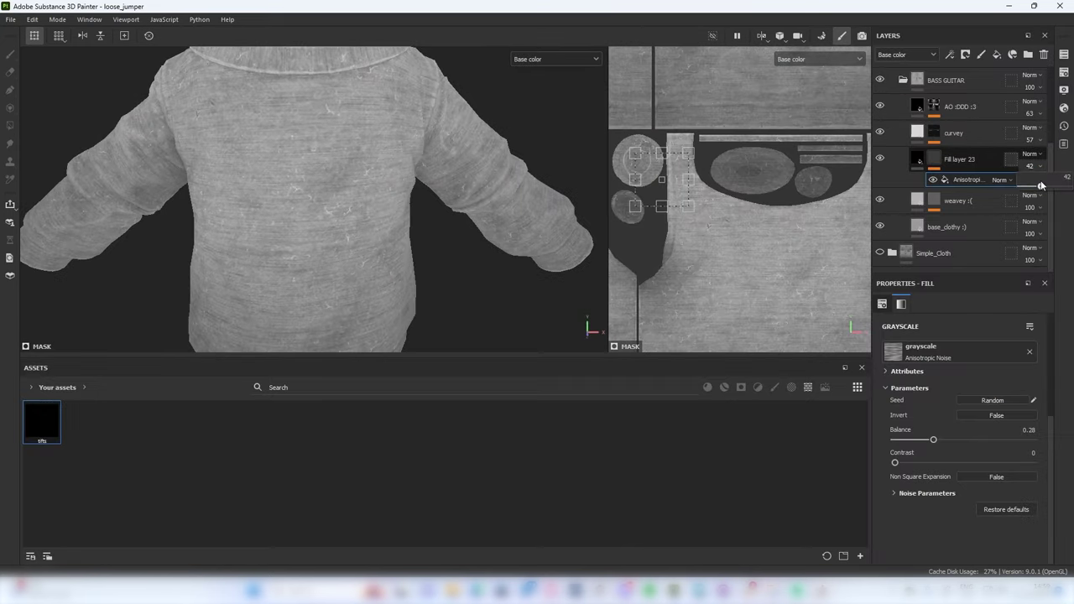
Lower the noise-masked black layer's opacity to 38 and inspect the whole jumper in material view
alt+drag(336, 177, 410, 177)
scroll(410, 177, down, 3)
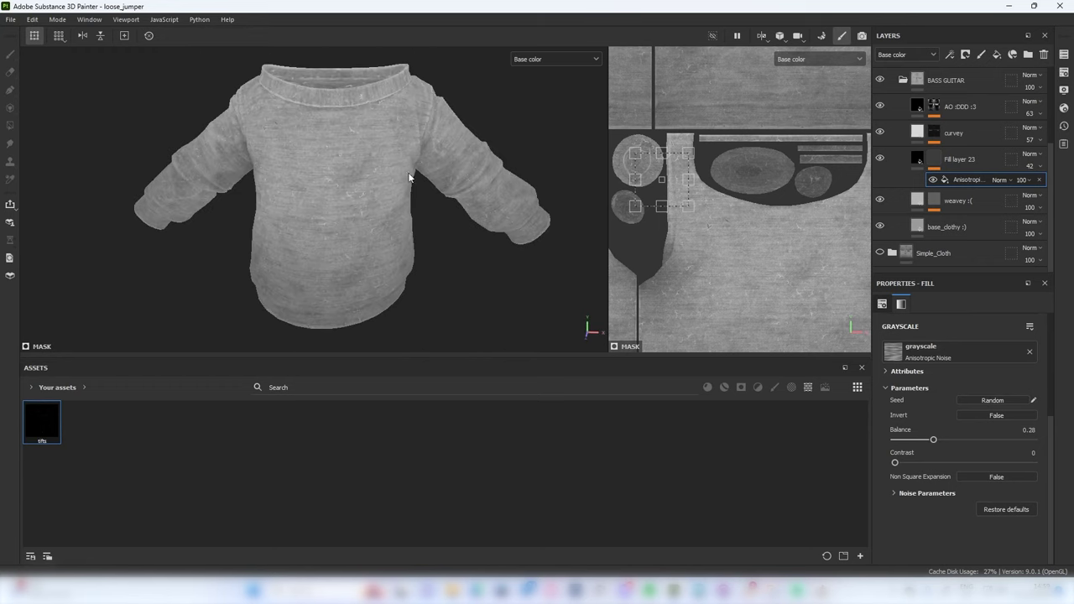
click(1040, 166)
drag(1041, 184, 1039, 185)
key(m)
scroll(398, 258, down, 2)
shift+right_drag(417, 239, 422, 238)
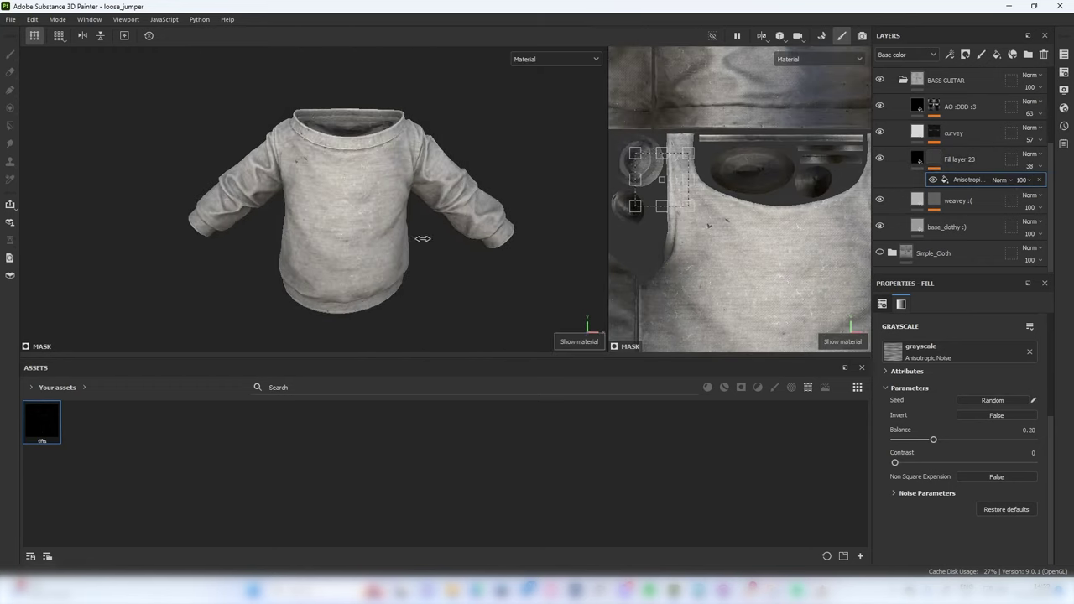
scroll(422, 238, up, 3)
Show the base color channel and examine the color variation across the whole jumper
click(10, 19)
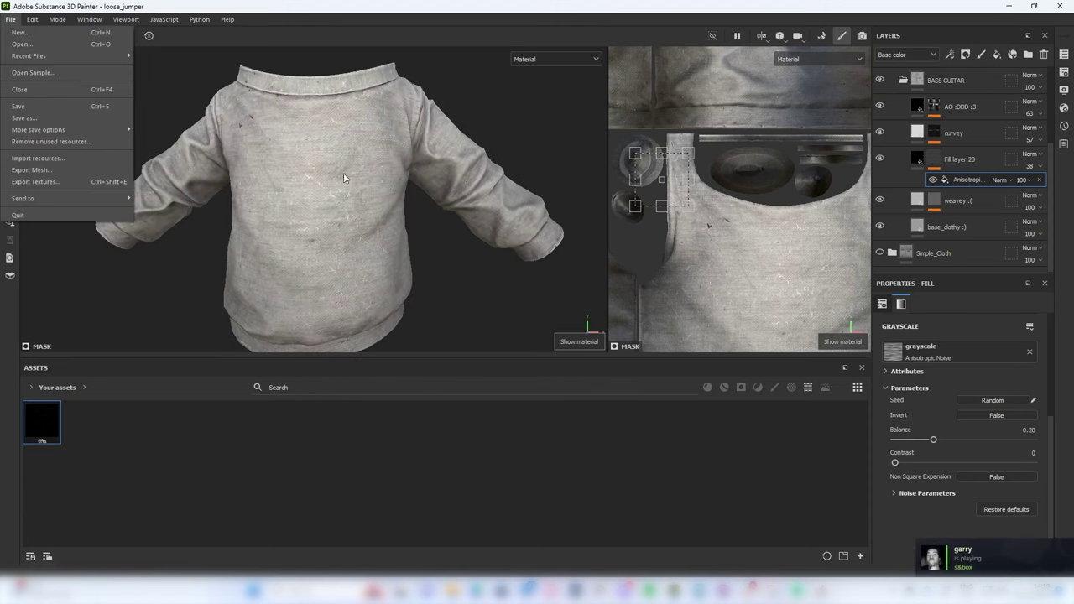
click(537, 59)
click(537, 85)
click(531, 59)
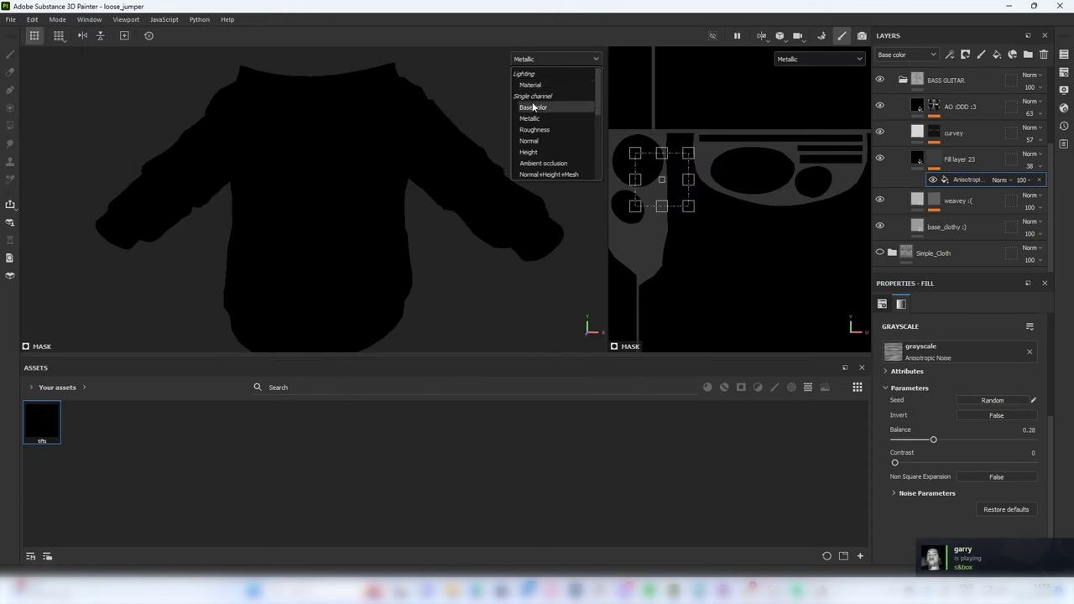
click(537, 103)
scroll(417, 134, down, 2)
scroll(933, 100, up, 3)
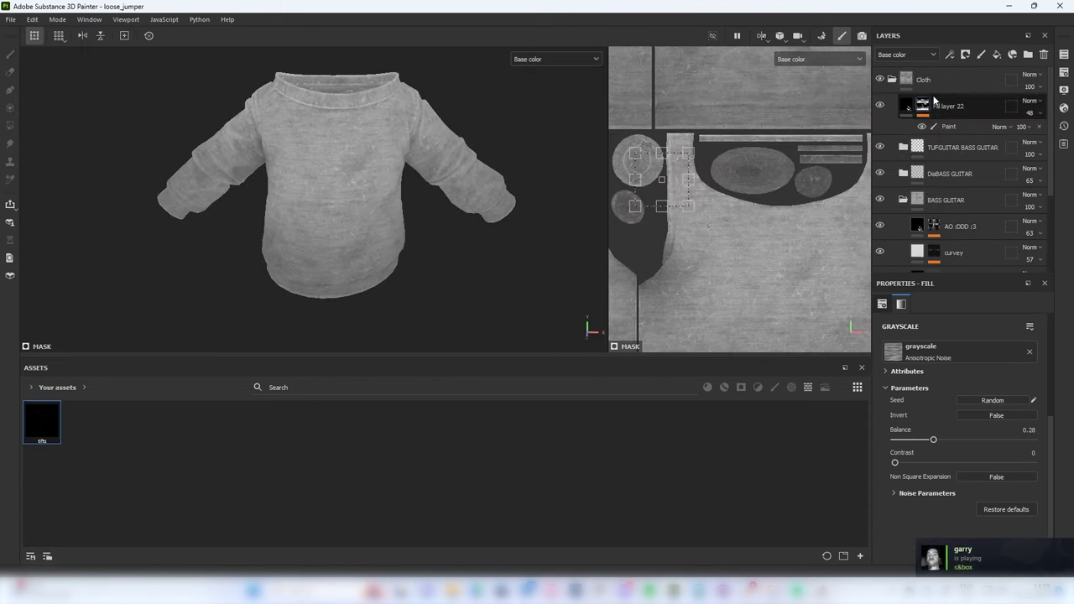
Rename the armpit shading layer in the Cloth folder to SWEATY GUITAR
click(894, 79)
click(927, 80)
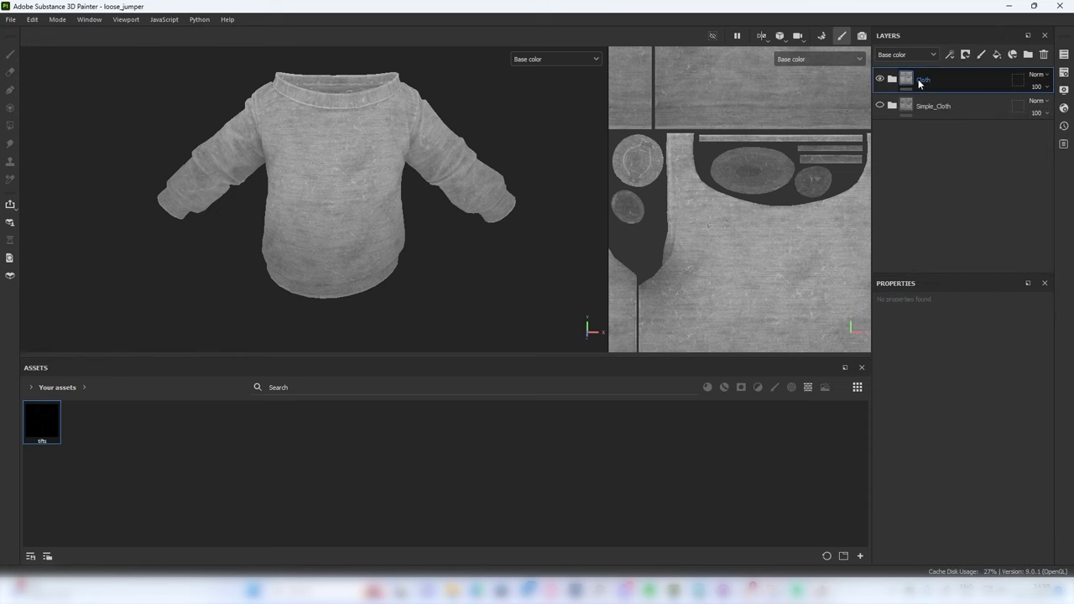
click(892, 80)
click(948, 107)
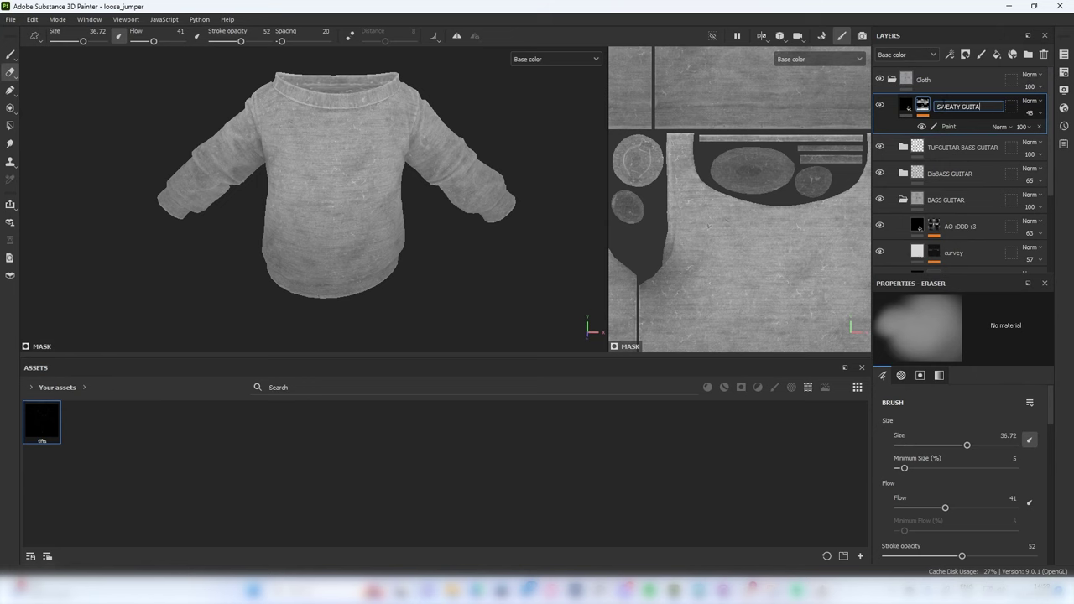
Add a fill layer above SWEATY GUITAR and mask it with the baked AO map as a bitmap mask
click(995, 56)
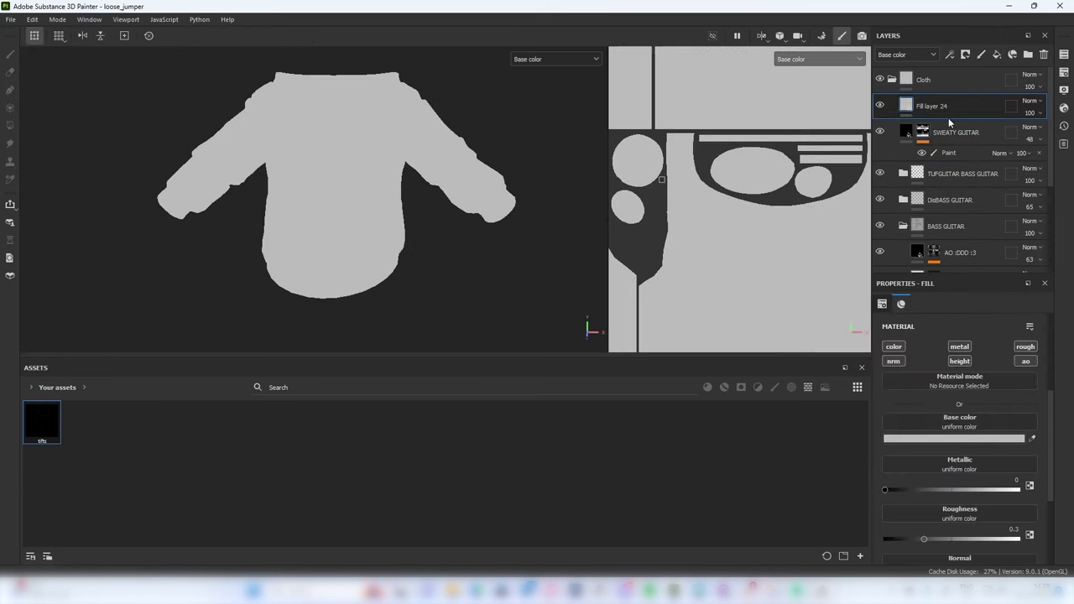
right_click(950, 111)
click(968, 35)
text(_)
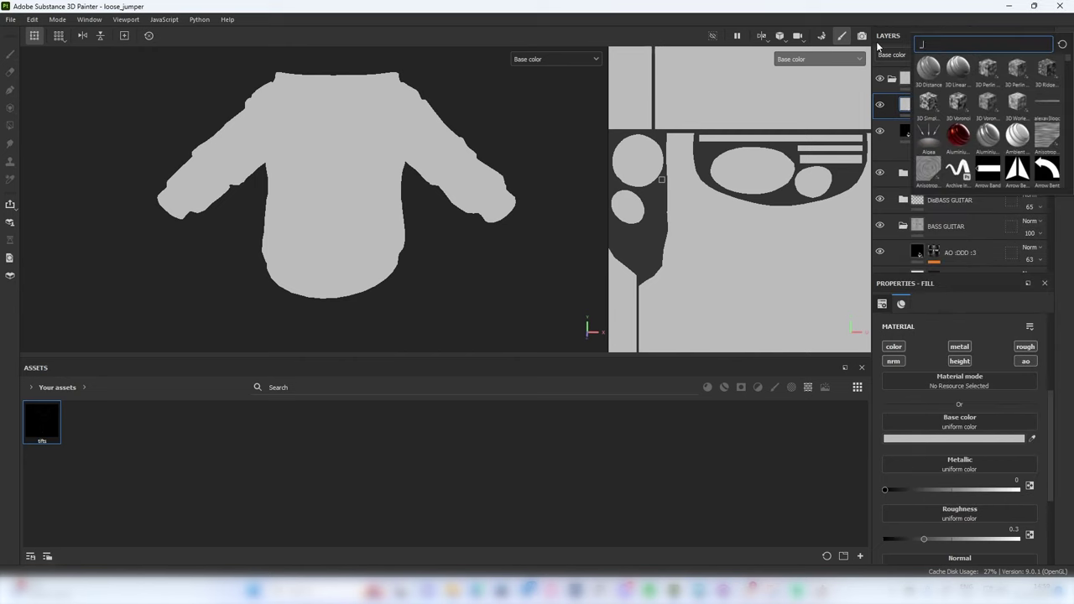
text(AOP)
key(BackSpace)
click(929, 66)
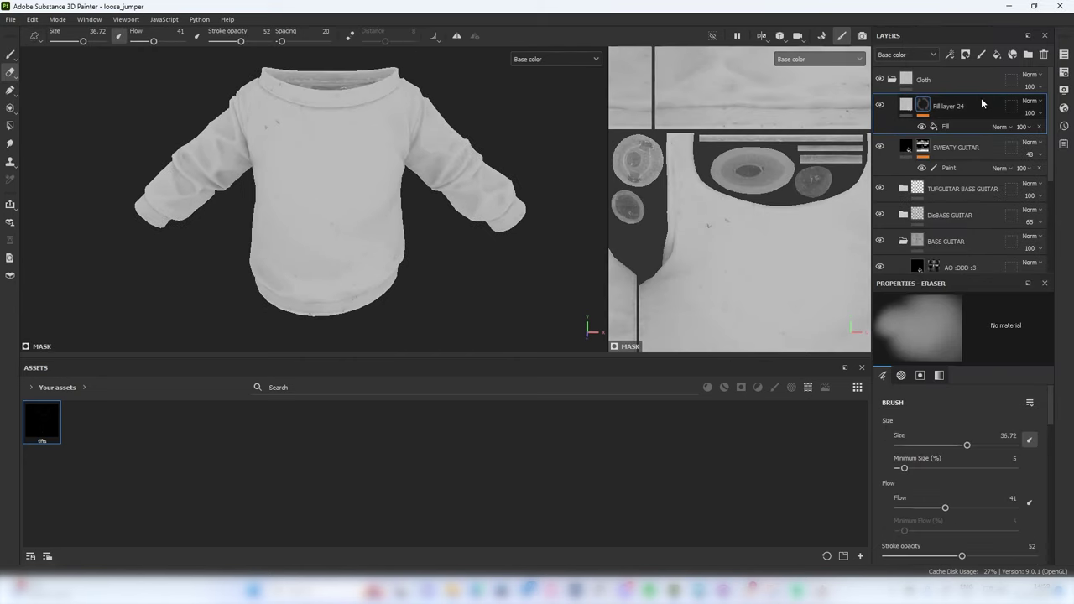
Add inverted Levels to the AO mask and make the fill layer color-only with a black base color
right_click(922, 103)
click(943, 214)
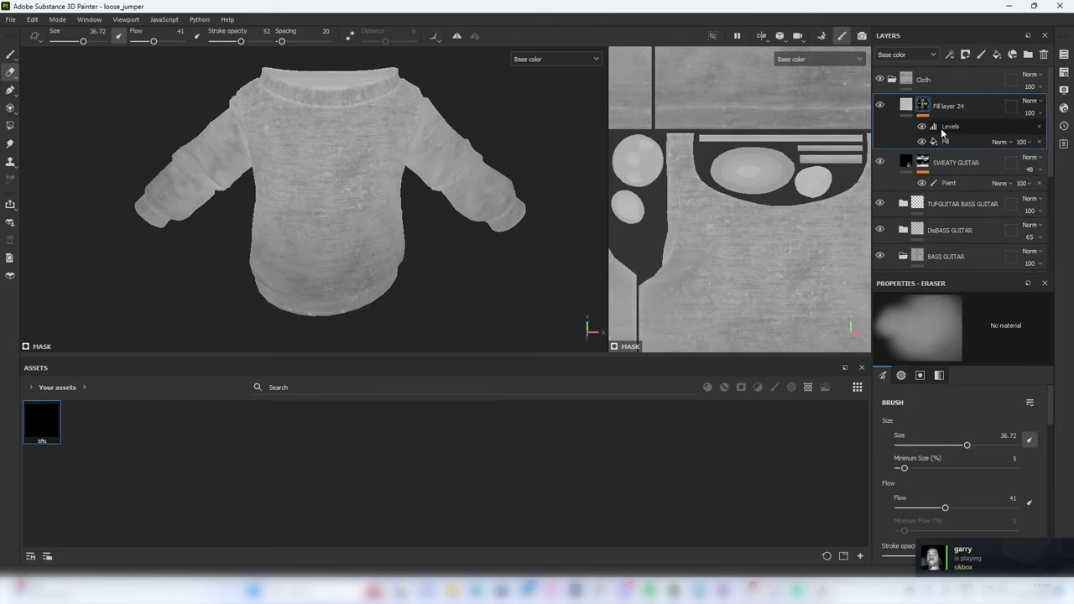
click(906, 105)
click(894, 347)
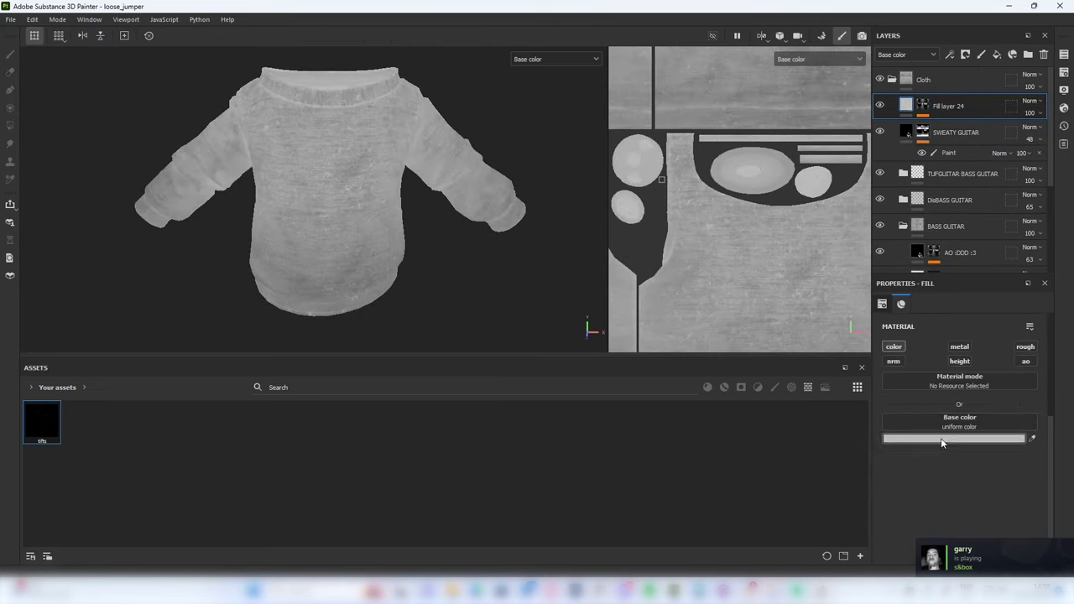
click(941, 438)
click(898, 529)
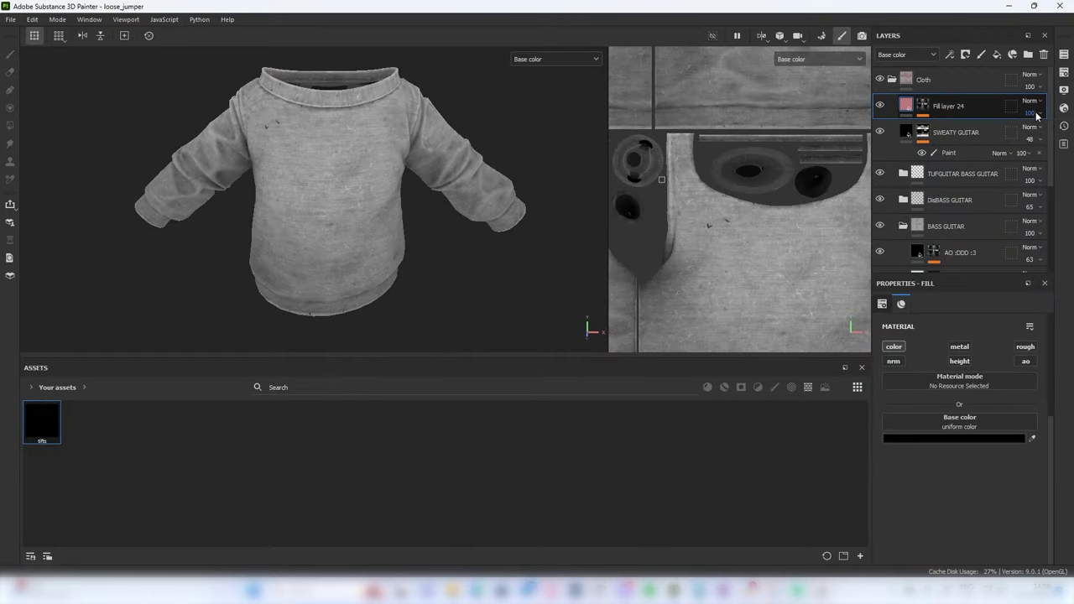
Set the AO-masked black layer's opacity to 88 and compare the jumper in material and base color views
click(1036, 113)
drag(1036, 133, 1064, 154)
key(m)
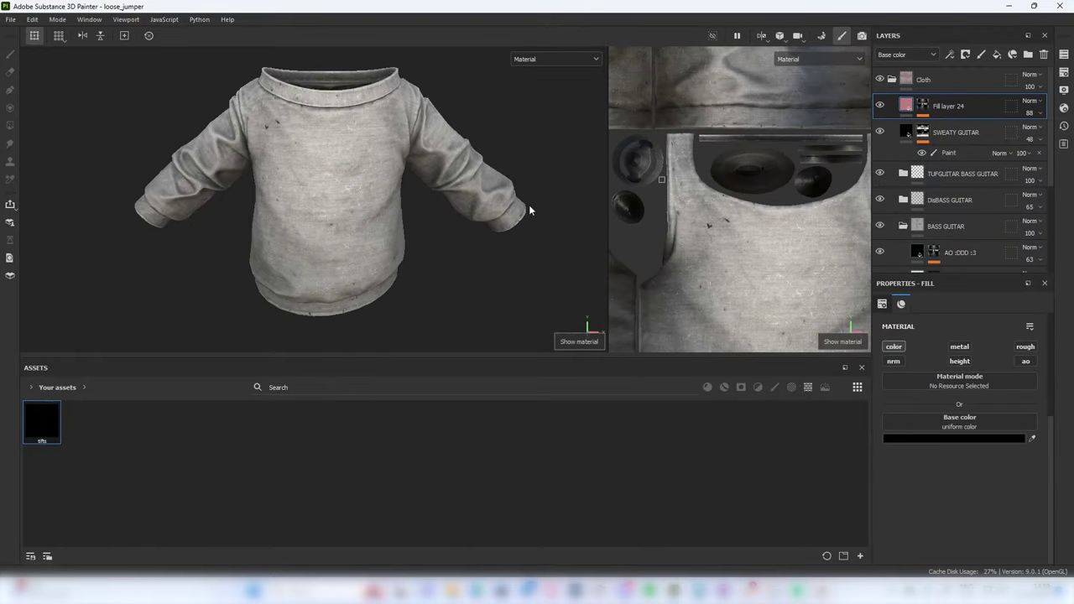
scroll(472, 194, down, 2)
scroll(462, 180, up, 3)
alt+drag(462, 179, 444, 187)
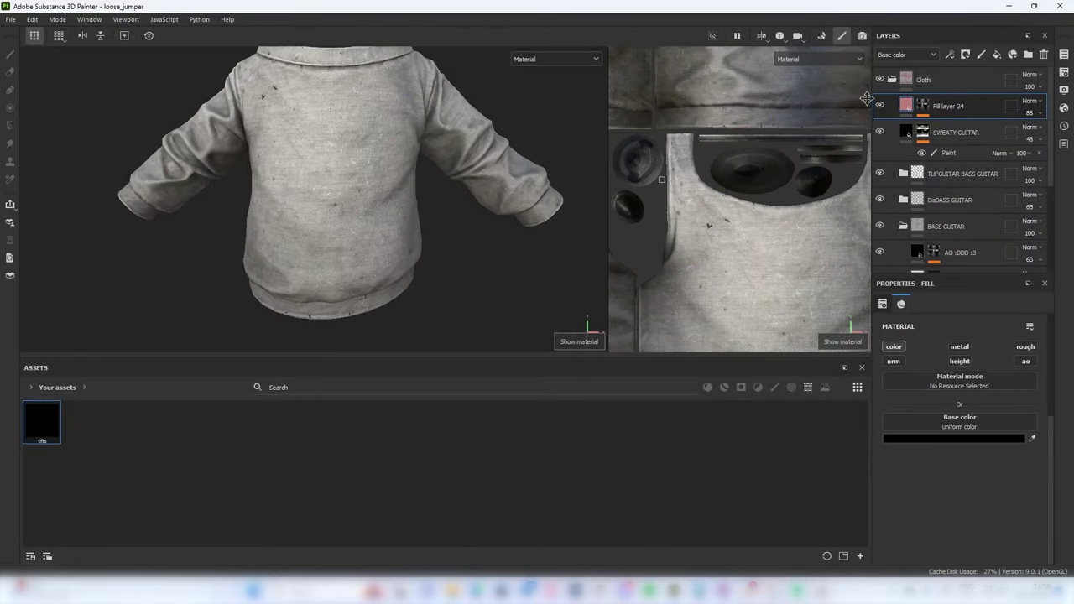
click(545, 60)
click(534, 107)
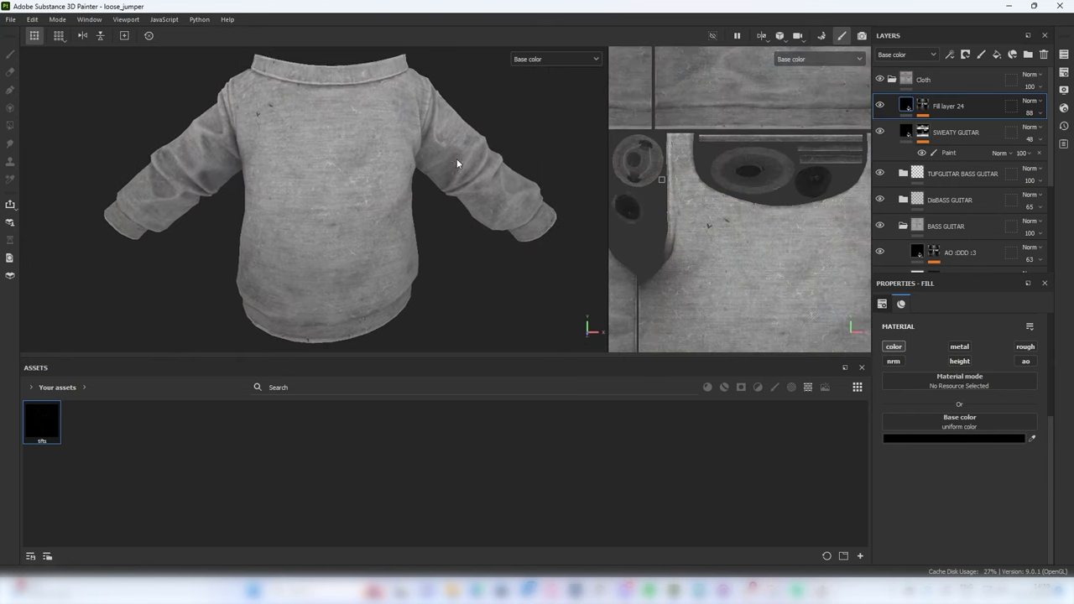
key(ctrl+d)
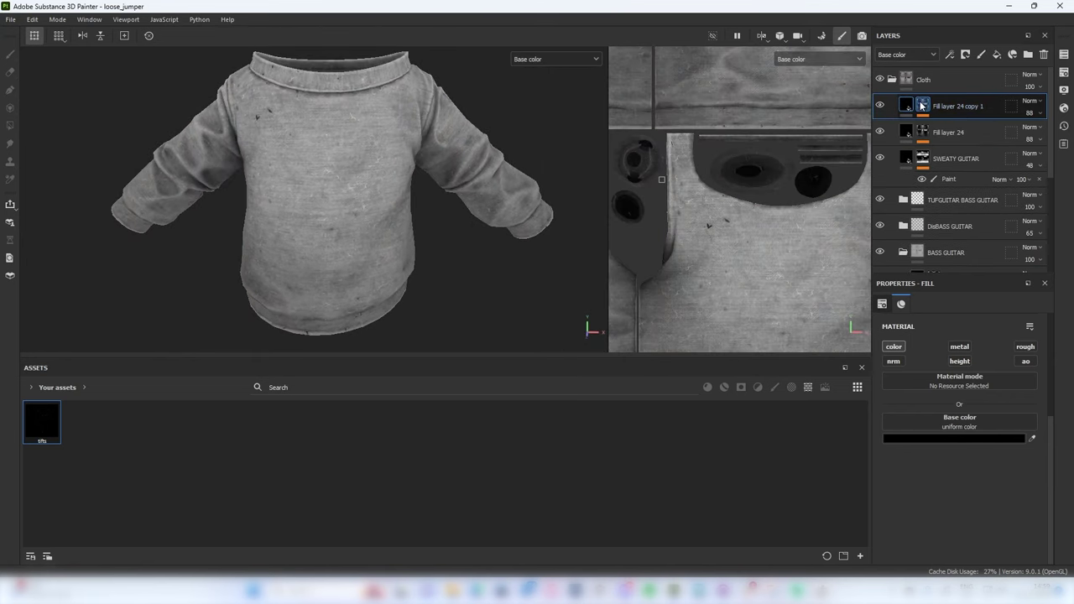
click(921, 106)
key(Delete)
Add a light grey fill layer at the top of the Cloth folder with a baked map as its bitmap mask
click(995, 55)
right_click(962, 100)
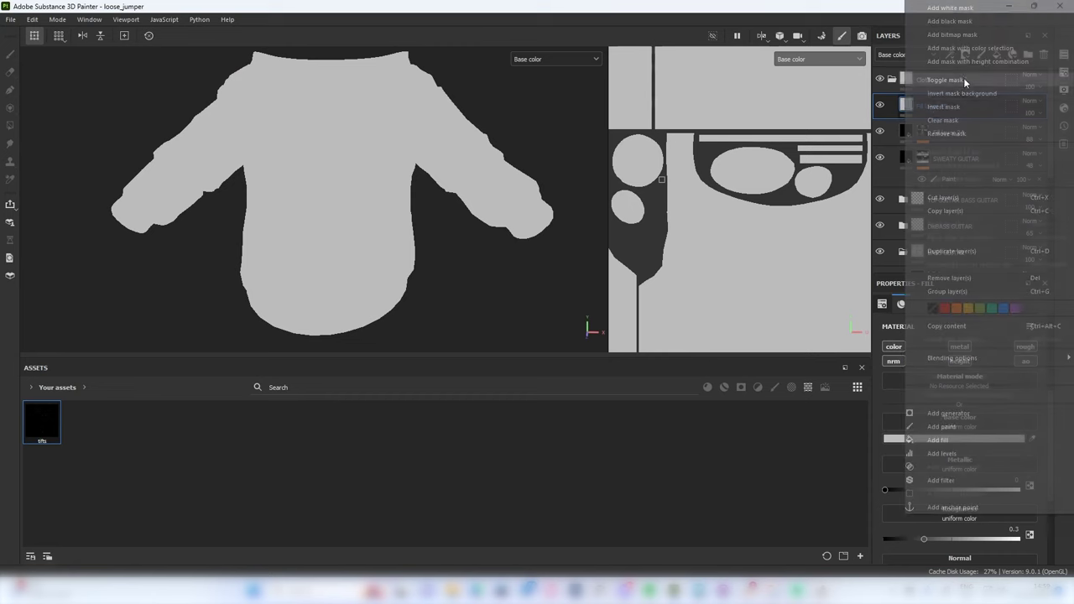
click(950, 36)
text(_AO)
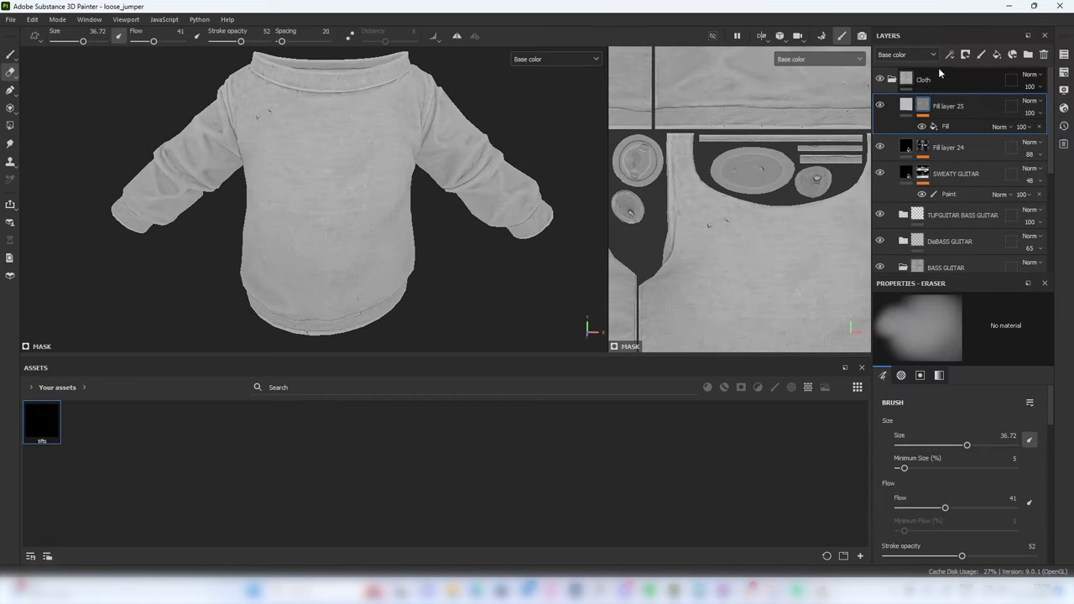
Add Levels to the top fill layer's mask with the midtone at 6.915, and set the layer's opacity to 31
click(923, 112)
right_click(923, 112)
click(940, 510)
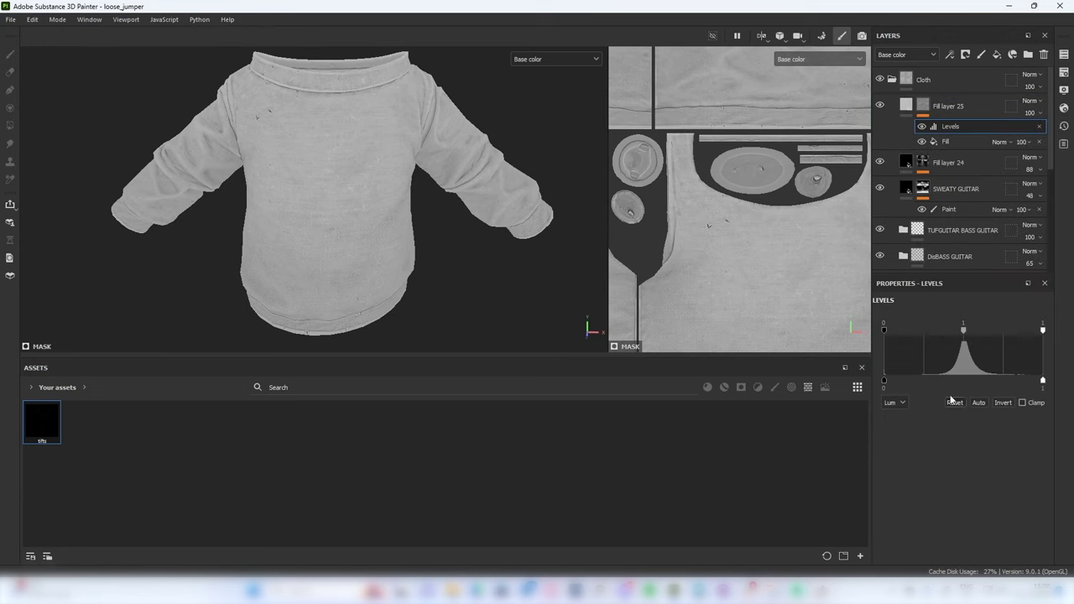
drag(963, 328, 997, 335)
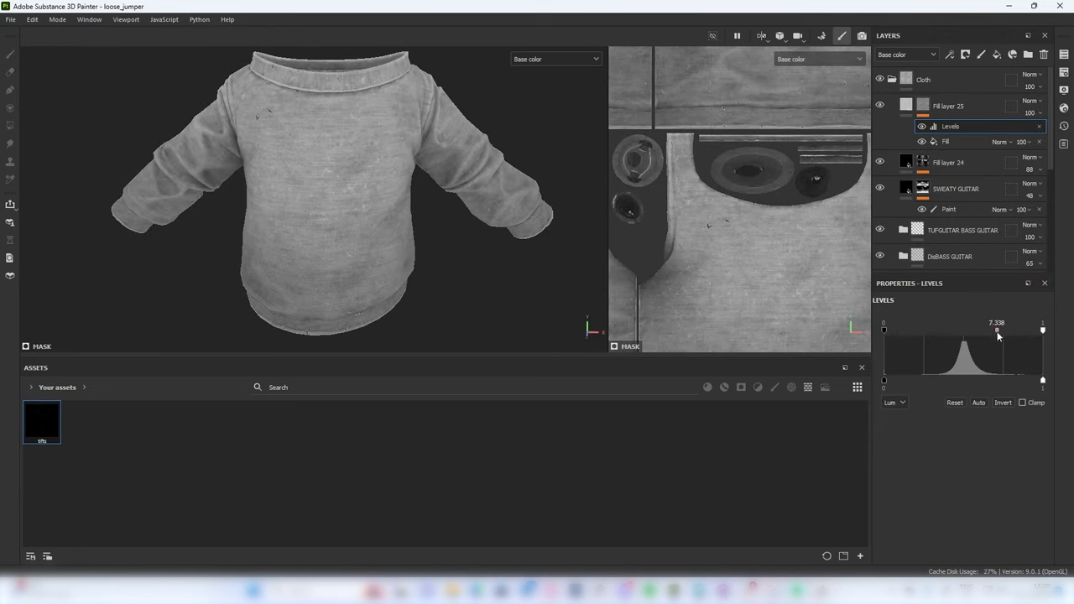
click(880, 105)
scroll(417, 114, down, 1)
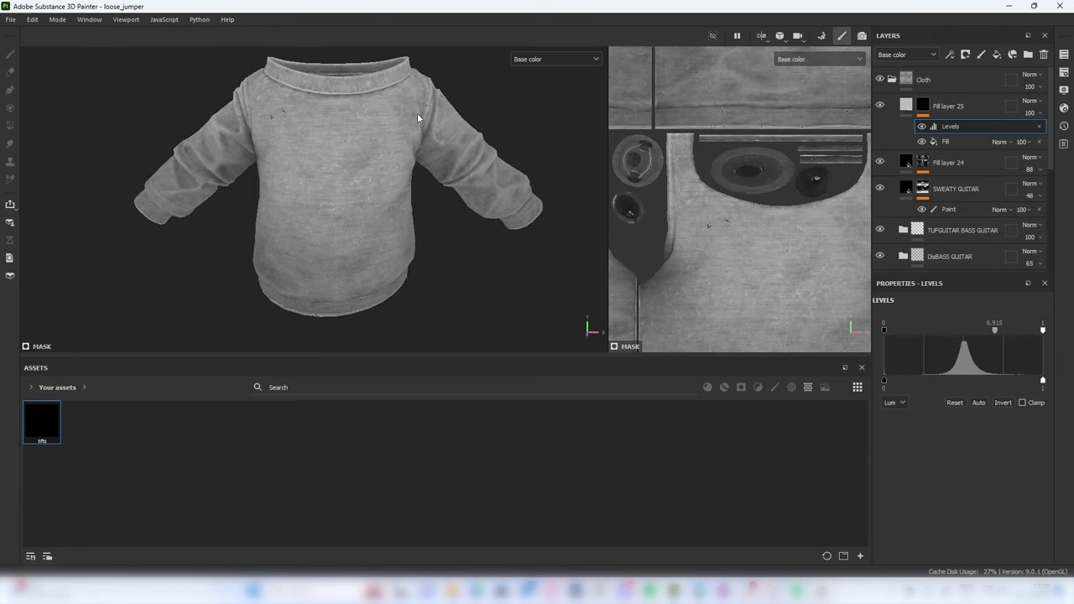
click(1030, 114)
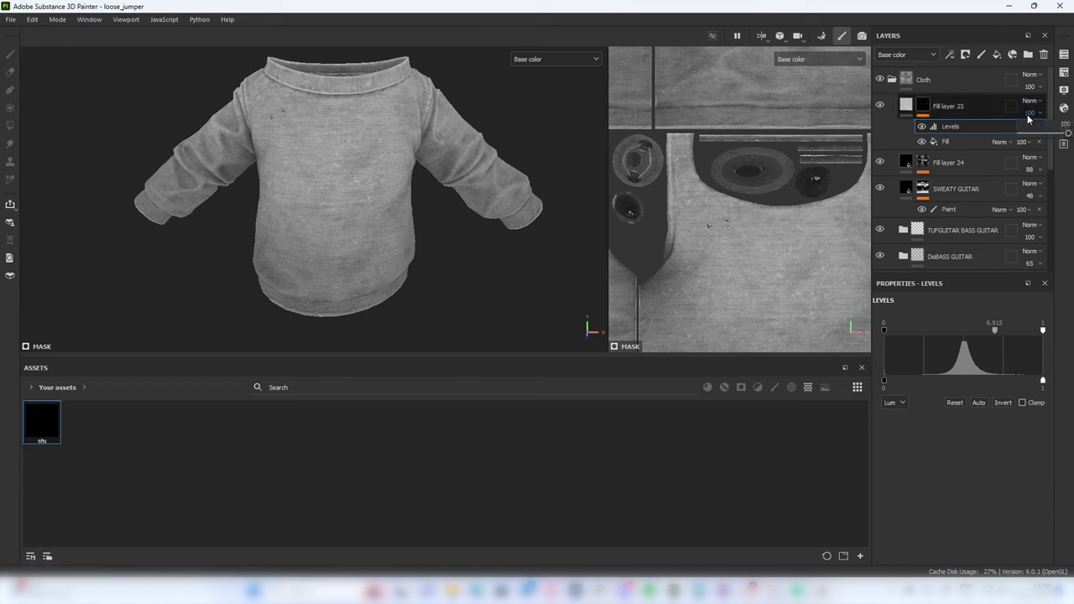
click(1048, 134)
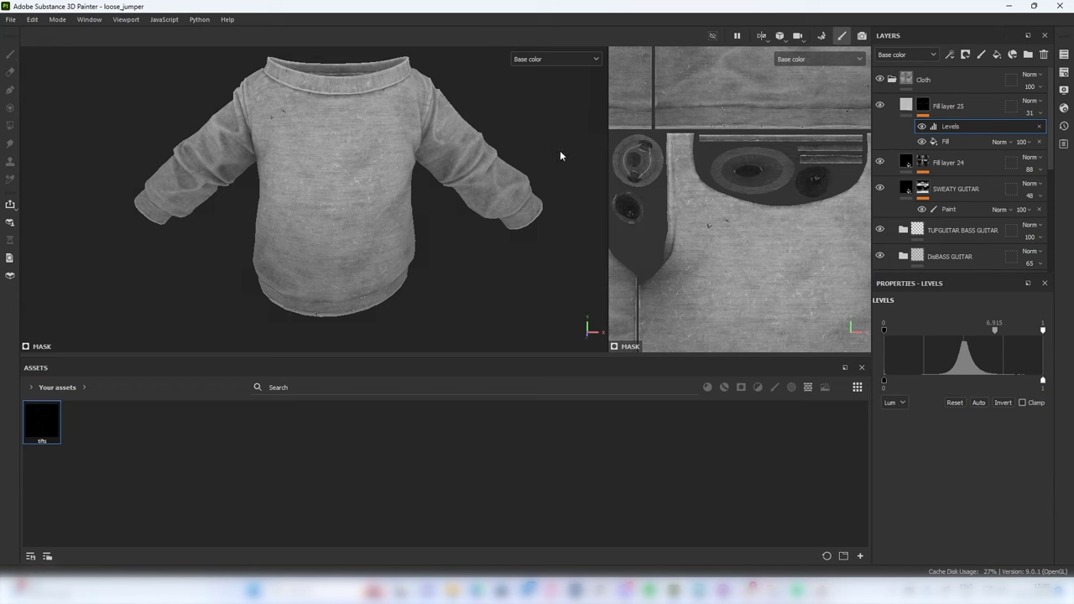
View the jumper in material mode and compare it with the AO-masked black fill layer, Fill layer 24, hidden and shown
key(m)
scroll(402, 75, down, 1)
scroll(648, 84, up, 1)
click(554, 60)
click(539, 82)
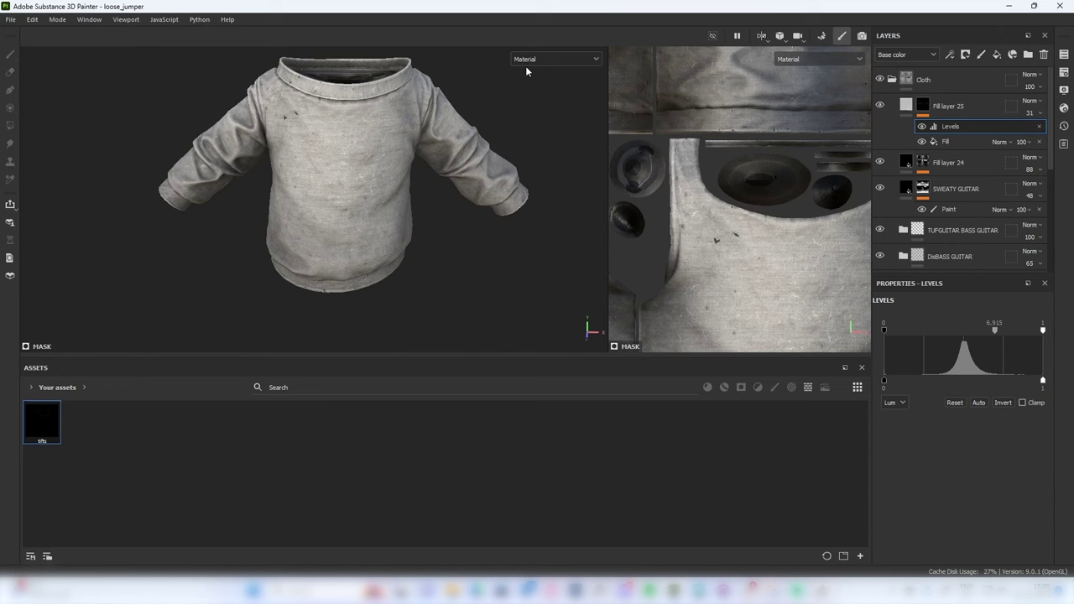
click(879, 163)
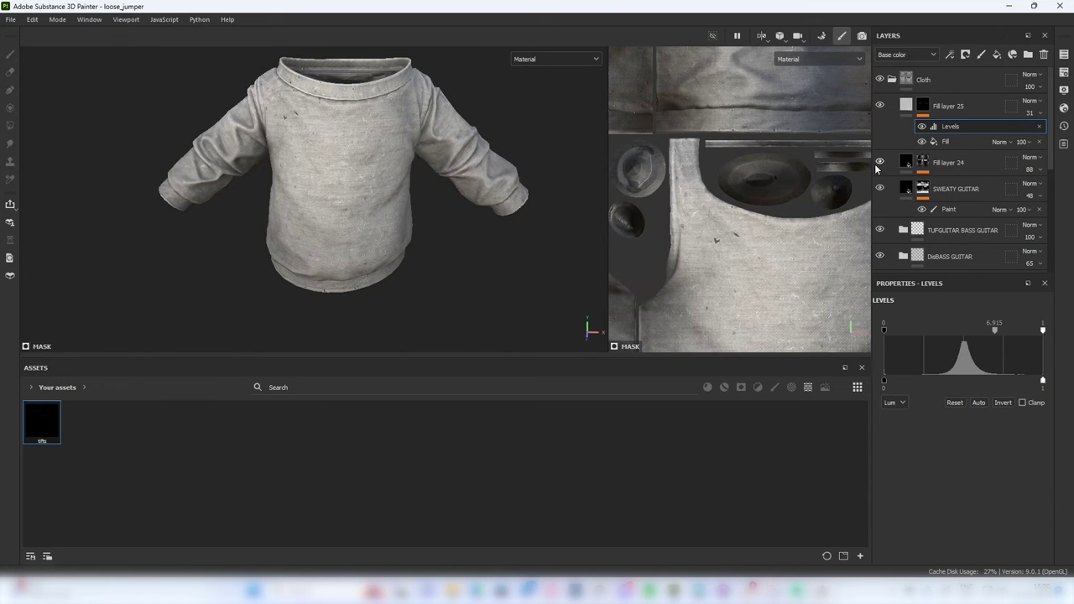
click(878, 163)
alt+drag(451, 181, 435, 178)
alt+right_drag(434, 178, 461, 202)
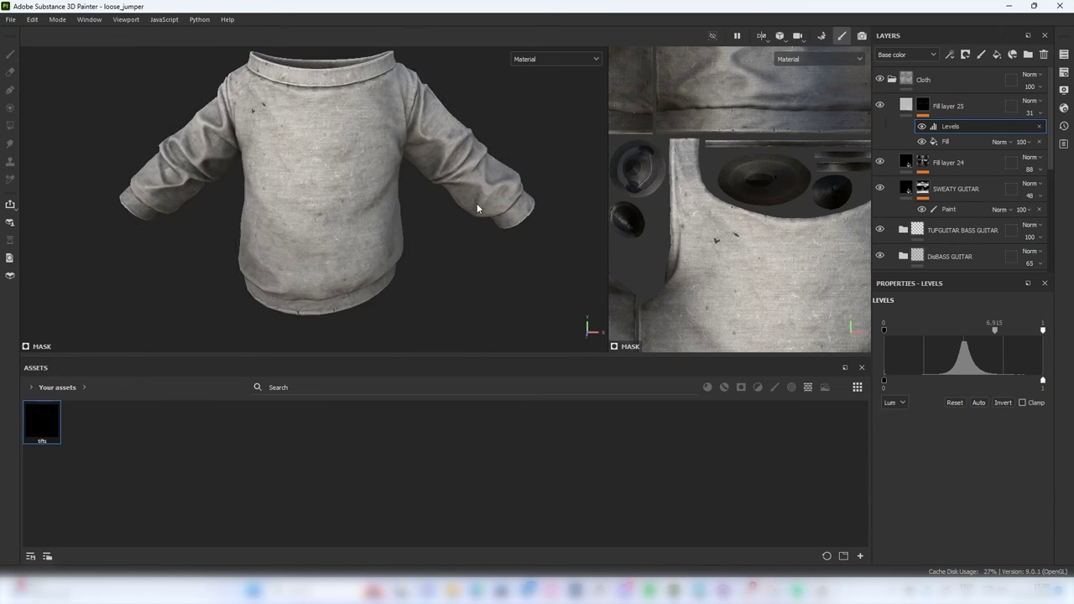
Export the loose_jumper textures with the S&box output template to the jumper's Textures folder
click(10, 19)
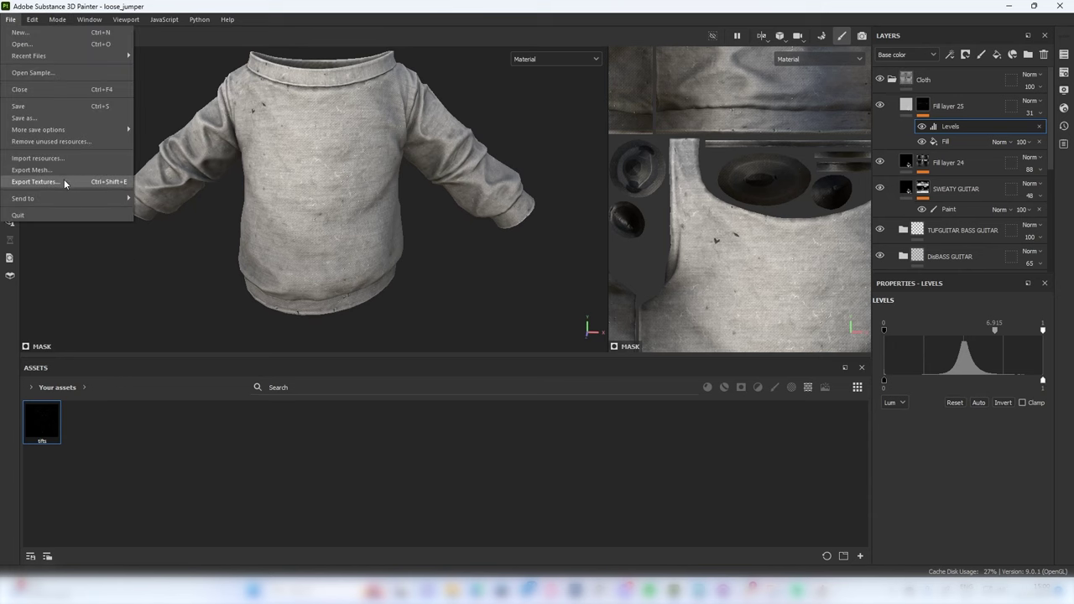
click(35, 182)
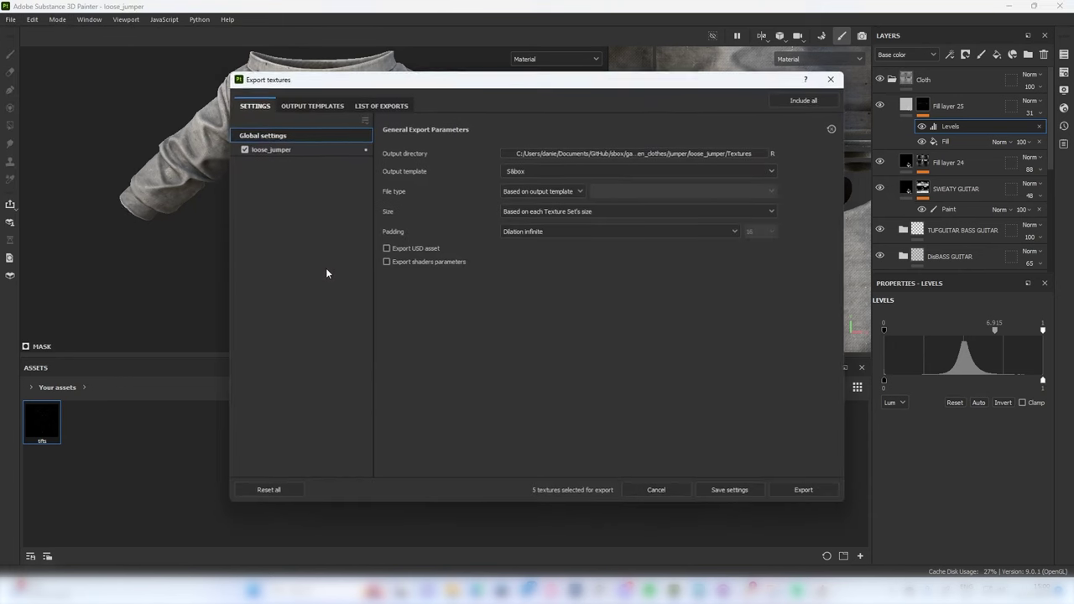
click(803, 491)
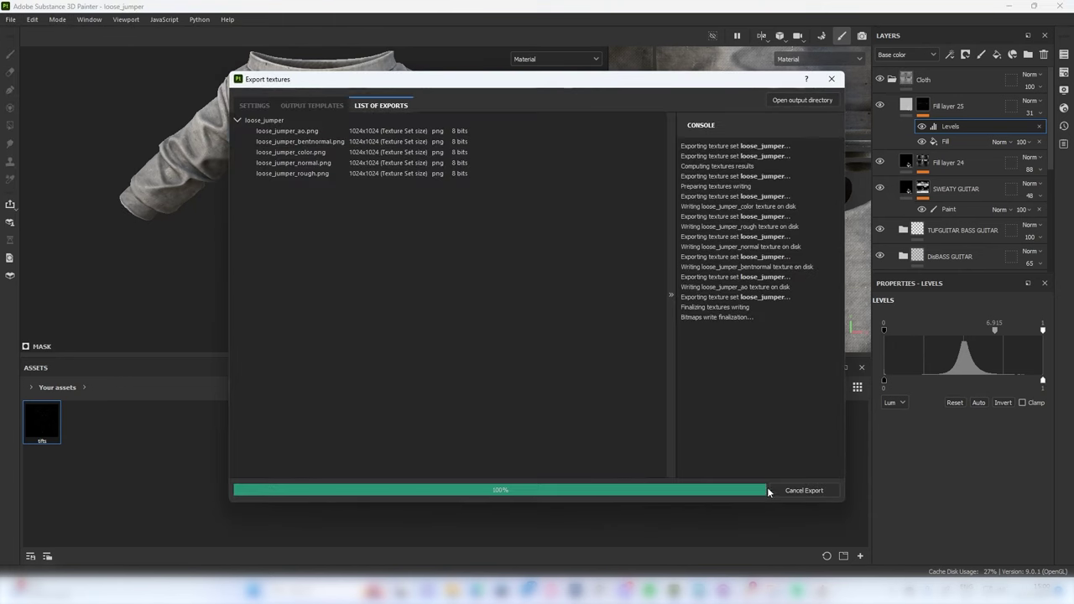
click(830, 79)
Switch to the s&box editor and examine the exported jumper textures on the character from near and far
mouse_move(575, 590)
click(515, 520)
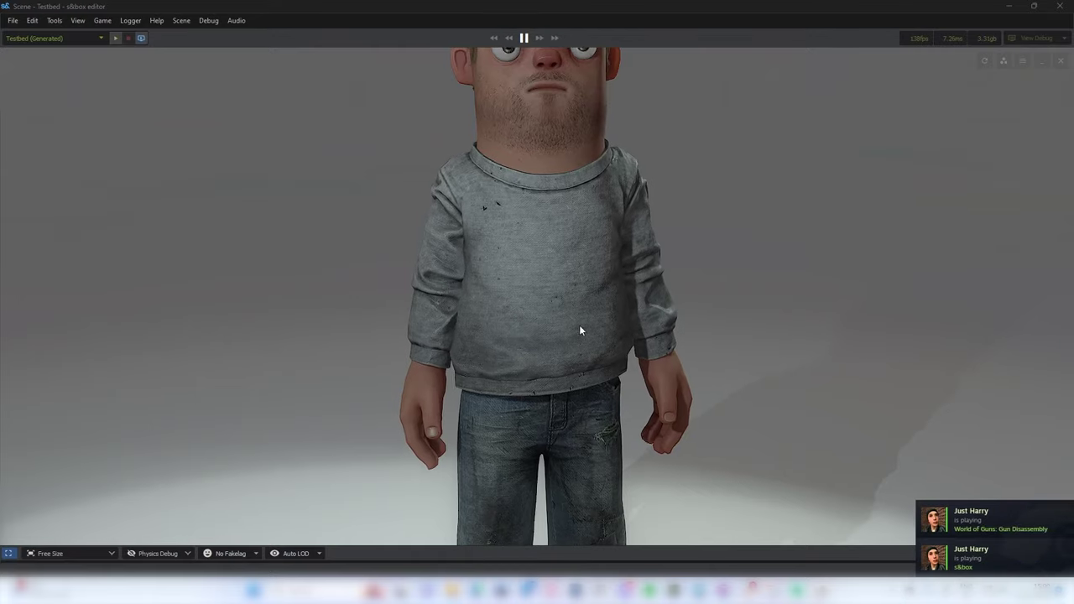
scroll(537, 296, down, 3)
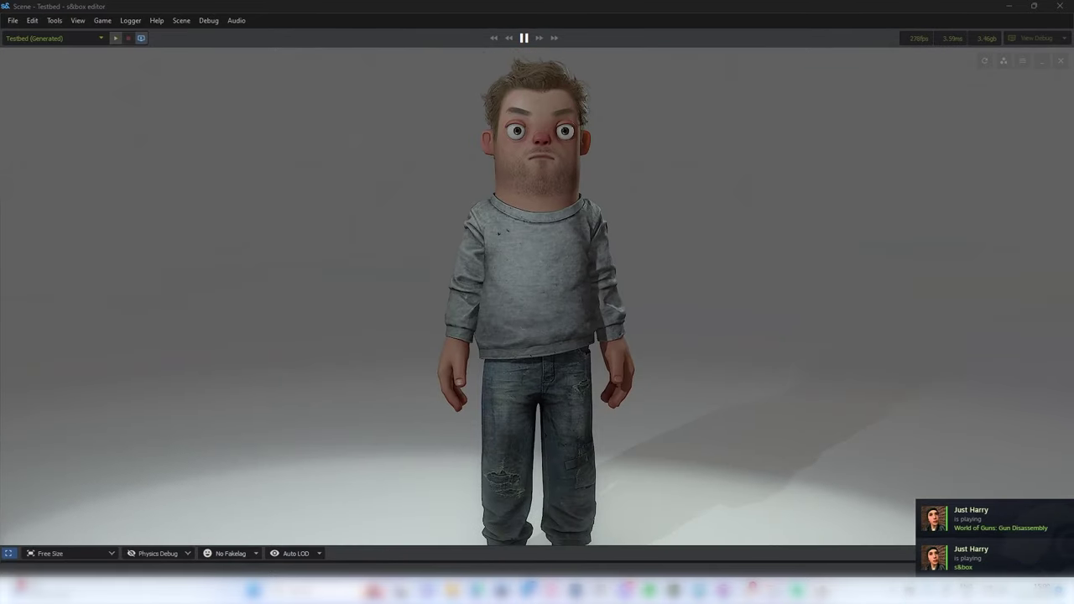
scroll(537, 296, up, 5)
scroll(537, 296, down, 3)
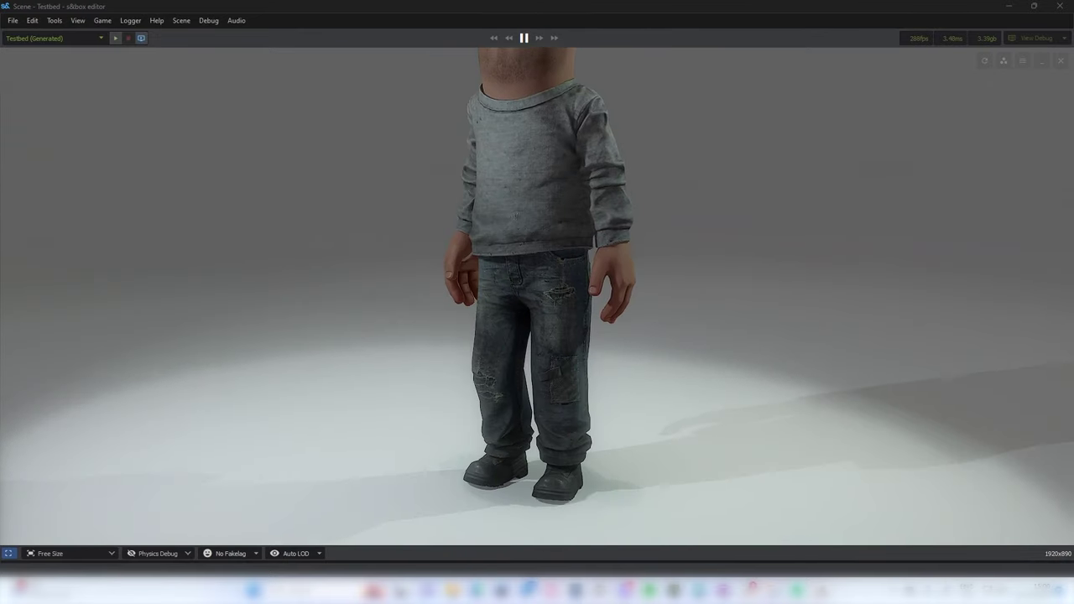
Switch back to Substance 3D Painter and set the opacity of Fill layer 24 to 38
key(super)
mouse_move(554, 5)
mouse_down()
mouse_move(1069, 365)
mouse_move(1073, 394)
mouse_up()
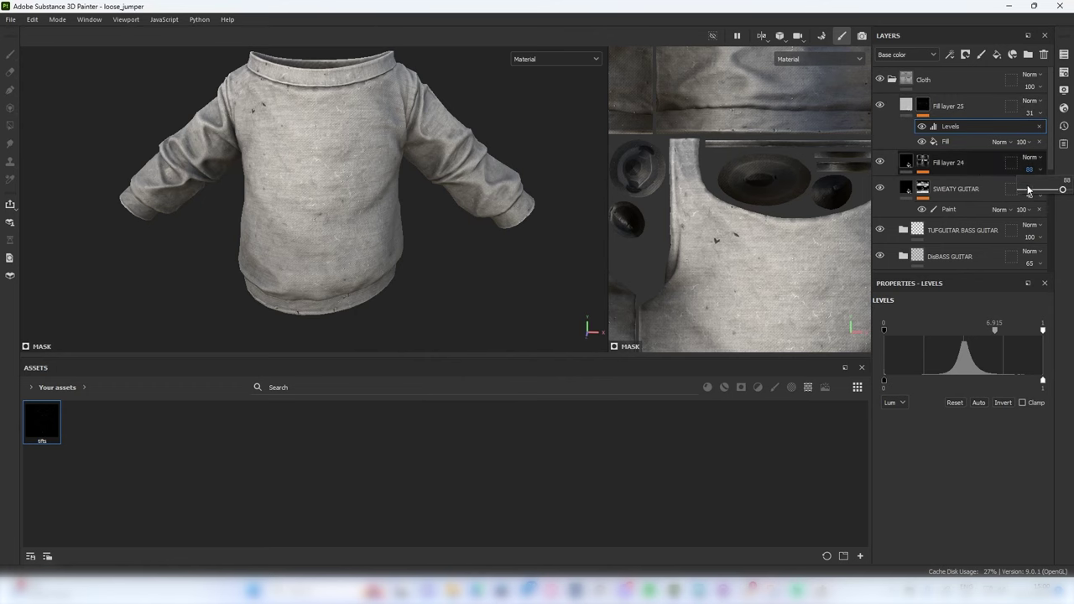
drag(1028, 190, 1039, 189)
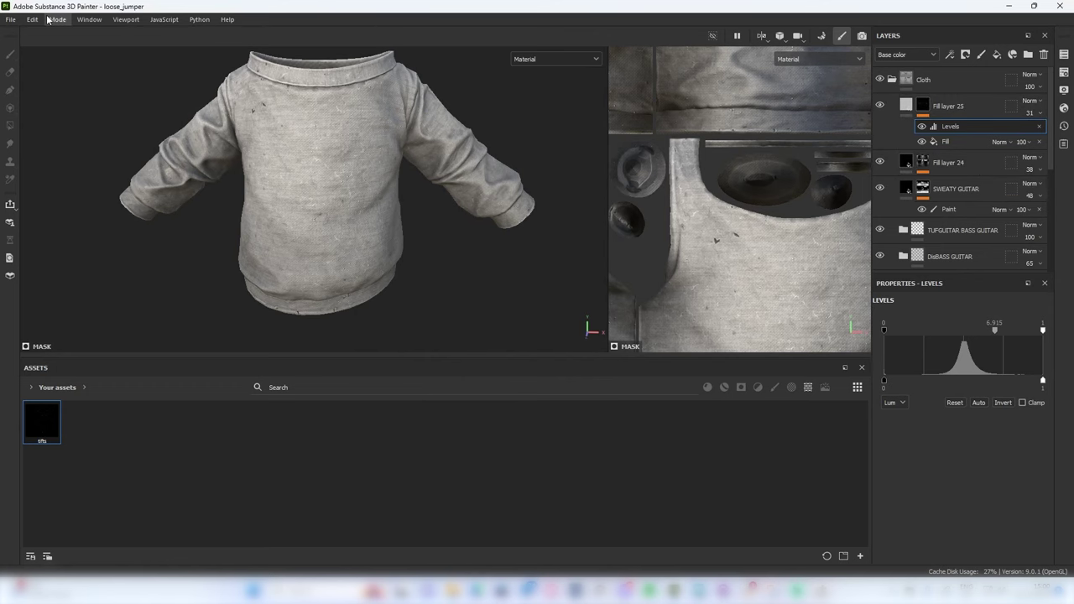
Export the loose_jumper textures again with the same S&box settings and close the export window
click(10, 19)
click(38, 181)
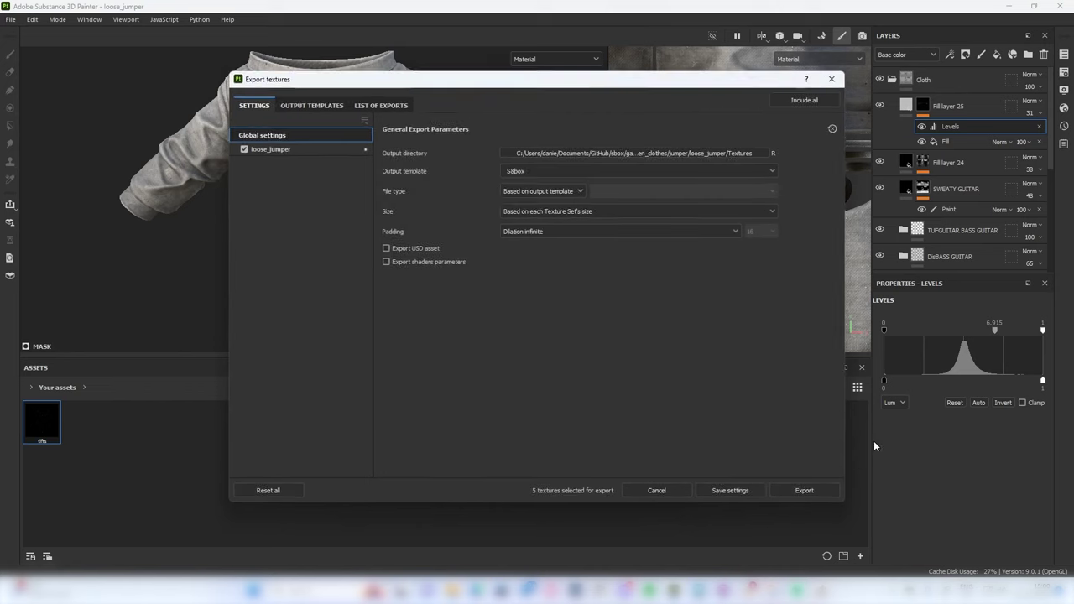
click(804, 490)
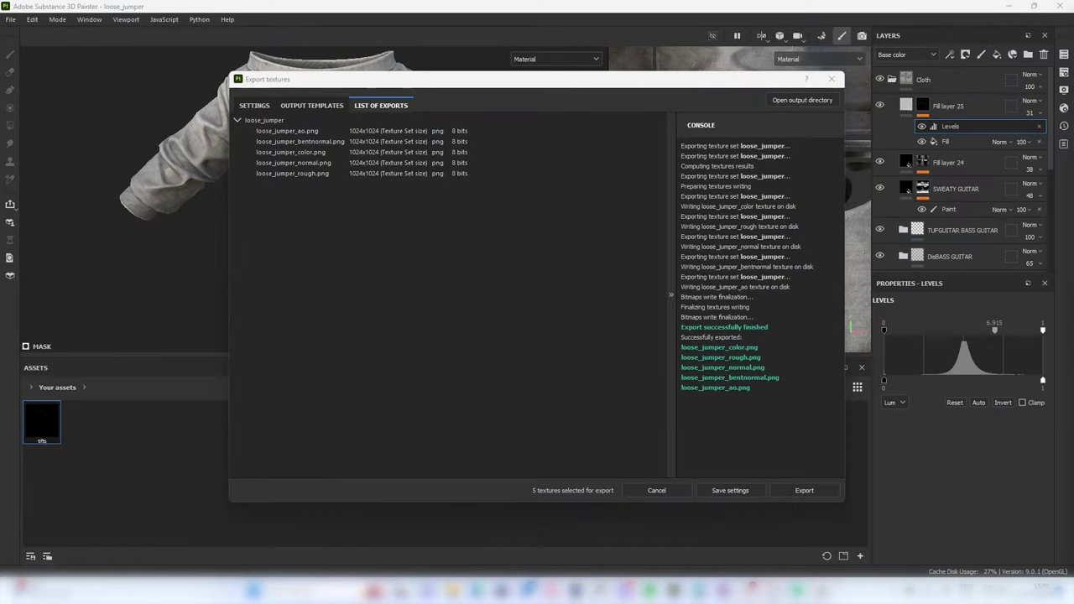
click(831, 79)
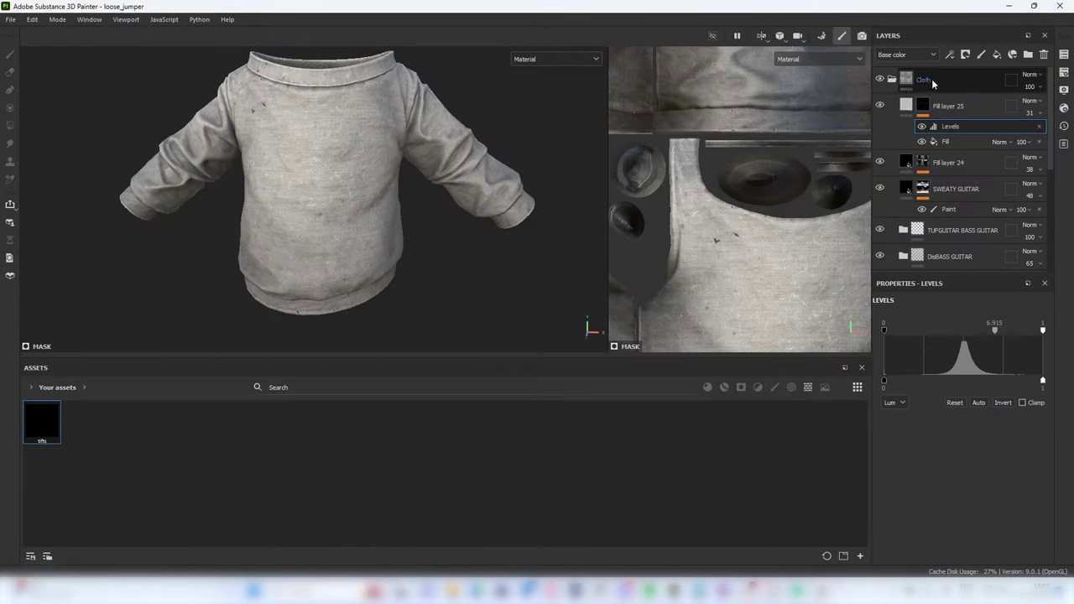
Add a new fill layer above Fill layer 25 and show the smart masks from all asset libraries
click(948, 105)
key(e)
click(996, 55)
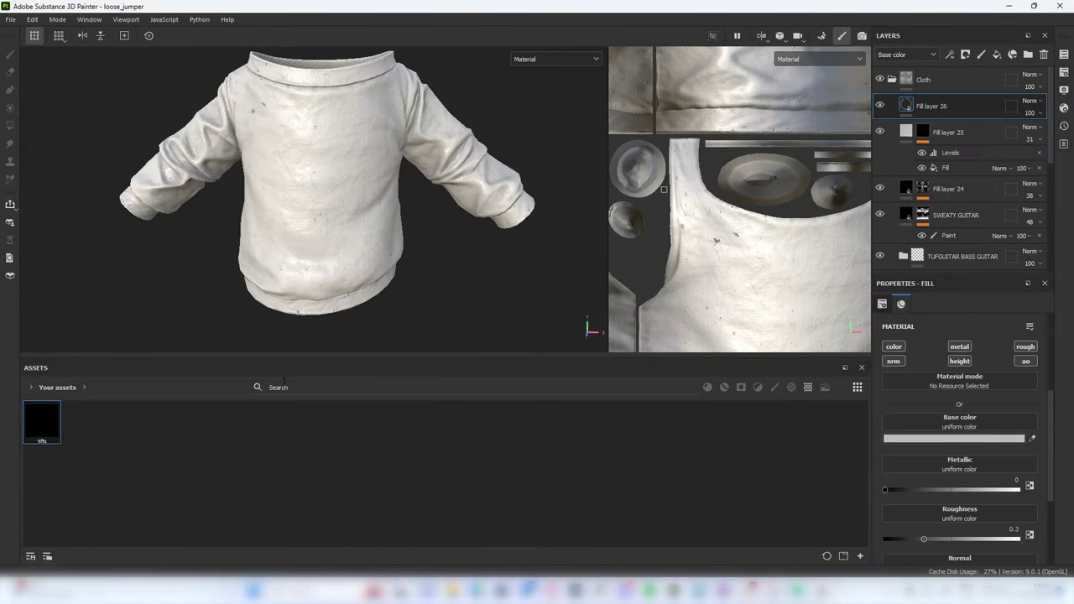
click(43, 401)
click(741, 386)
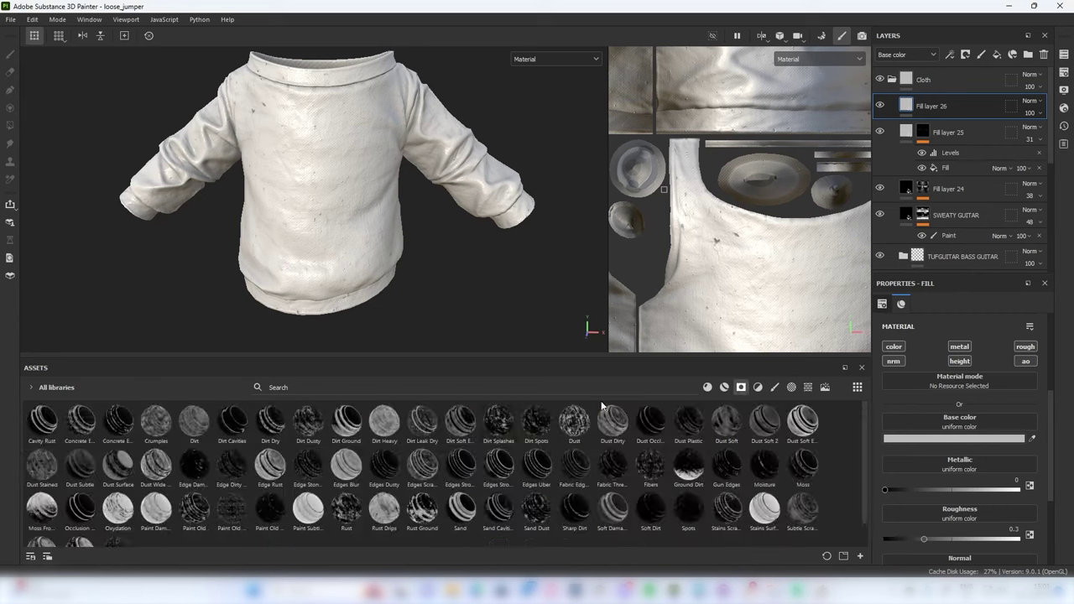
Try the Edges Dusty smart mask on the new top fill layer, inspect it up close, and undo it
drag(846, 114, 929, 108)
alt+middle_drag(347, 152, 364, 160)
key(ctrl+z)
drag(384, 464, 827, 177)
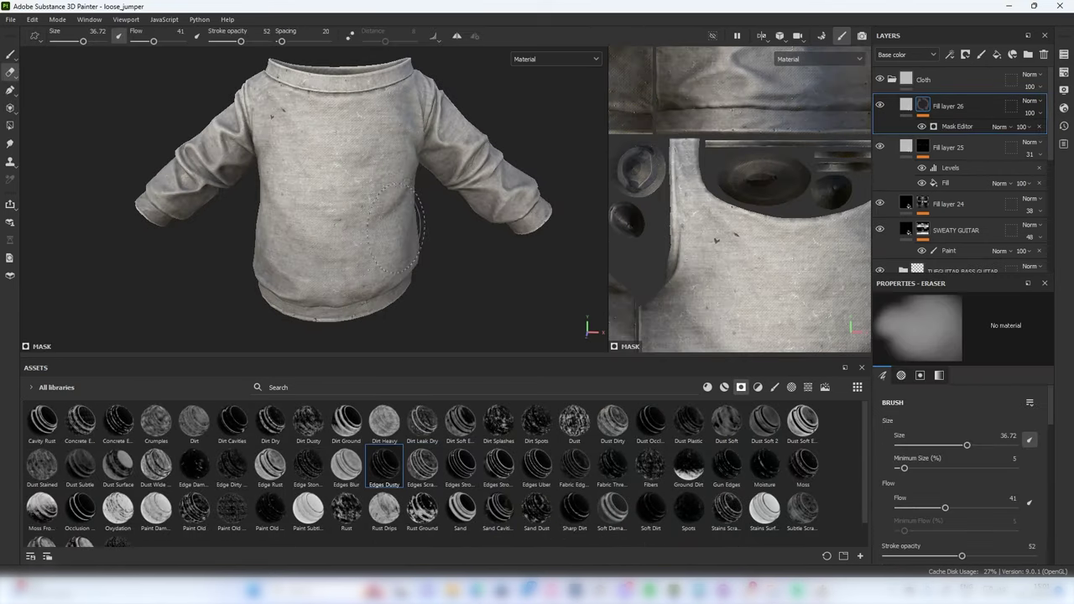
scroll(411, 189, up, 4)
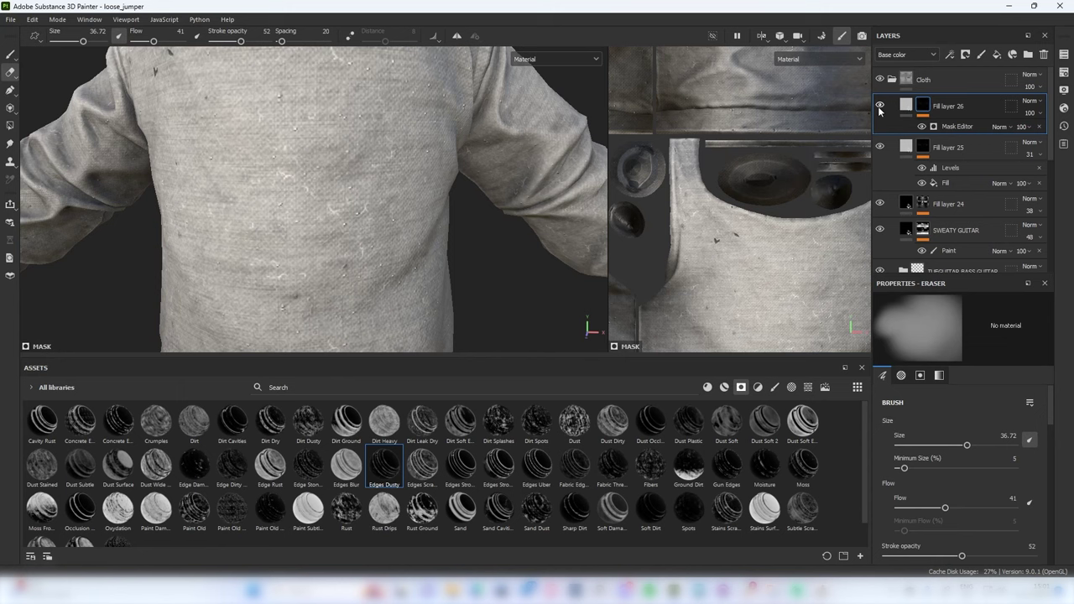
scroll(333, 154, down, 4)
scroll(331, 157, down, 2)
key(ctrl+z)
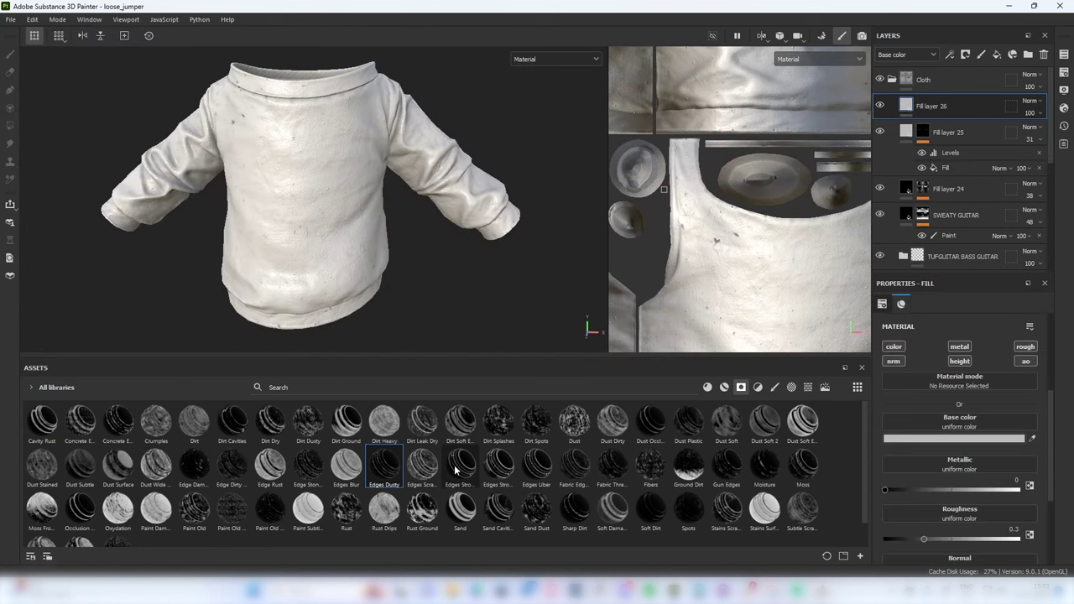
Apply the Gun Edges smart mask to the top fill layer and display the jumper in base color
drag(948, 118, 946, 111)
key(e)
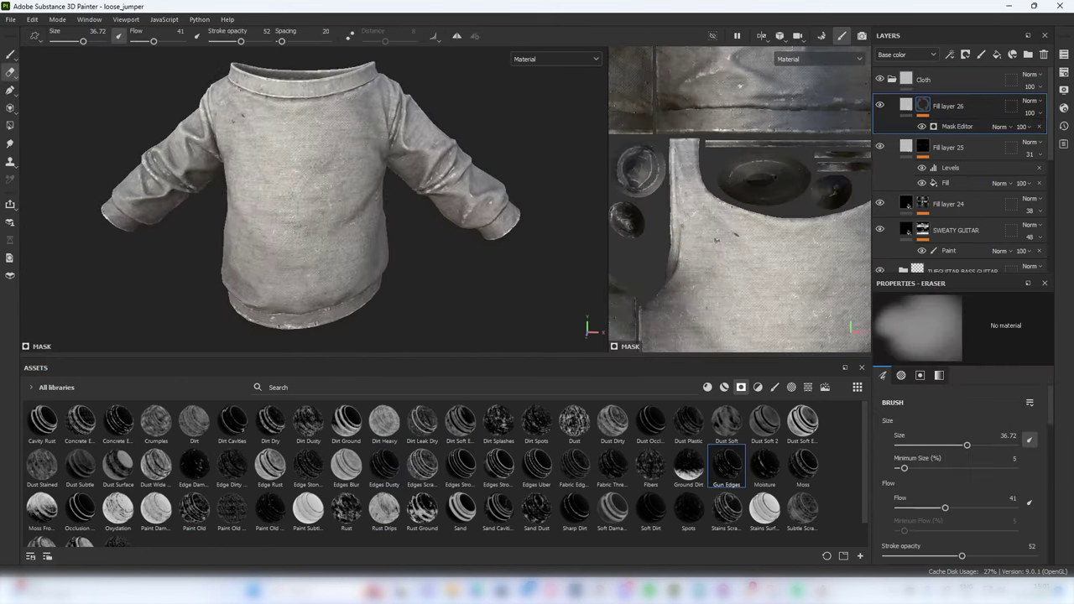
click(556, 59)
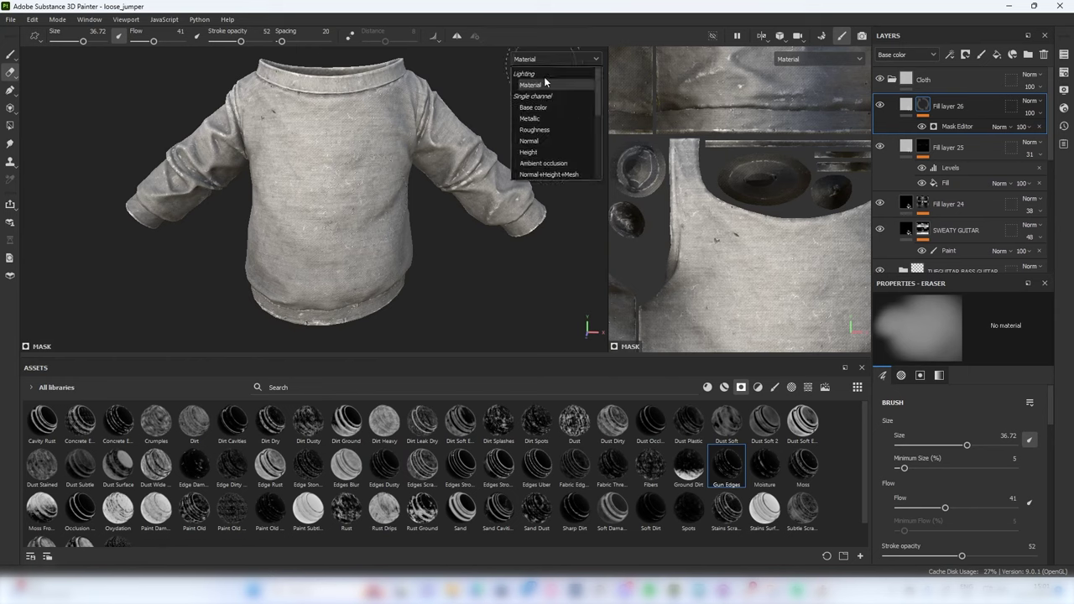
click(544, 78)
scroll(343, 163, up, 2)
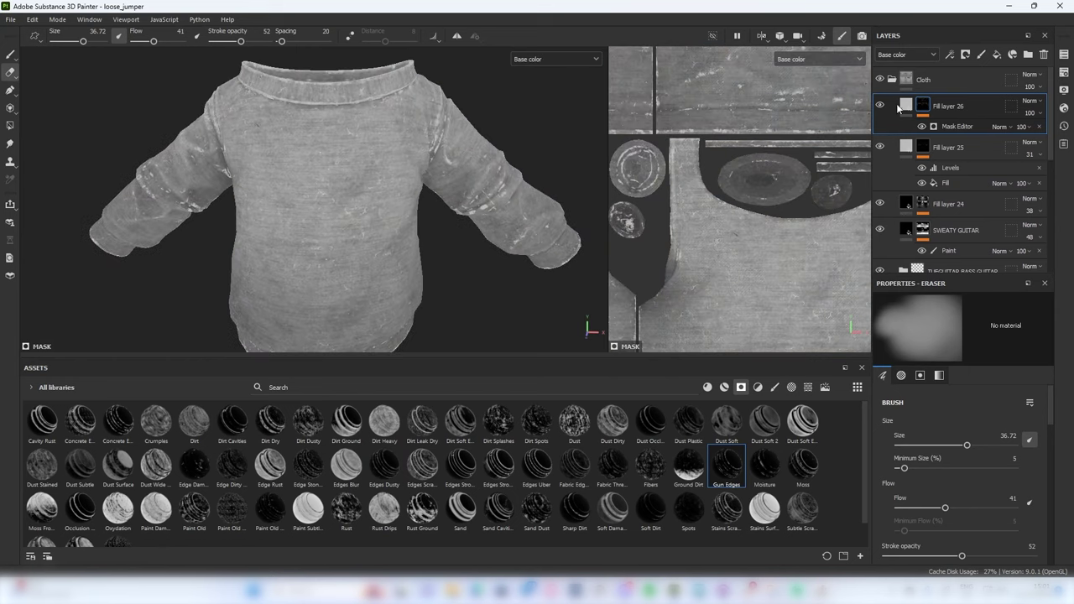
Make the Gun Edges-masked fill layer affect only color and set its base color to muted dark red 625454
key(ctrl+z)
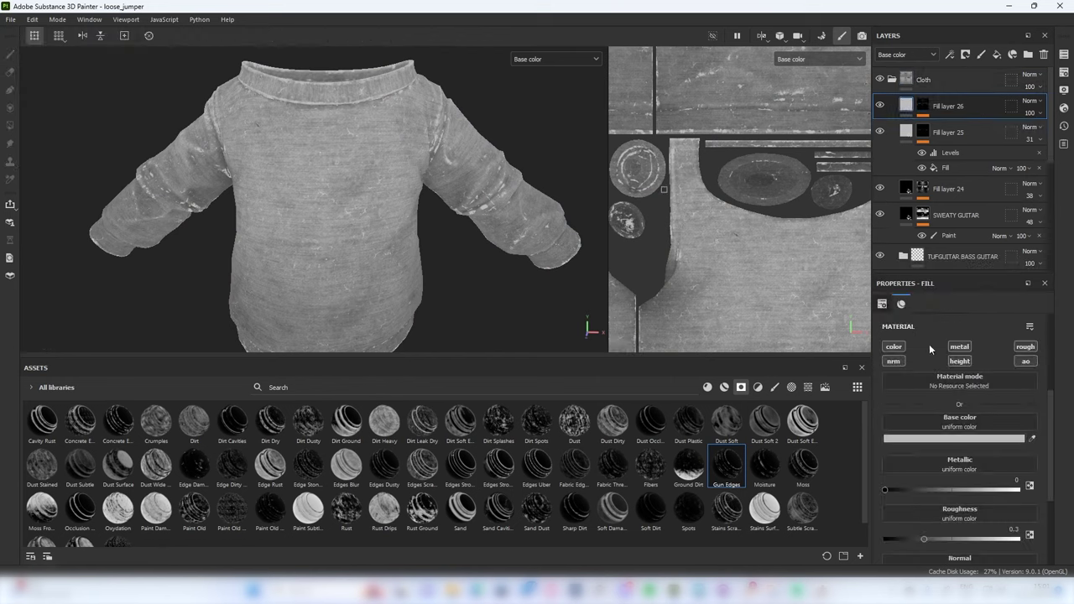
click(957, 438)
click(955, 479)
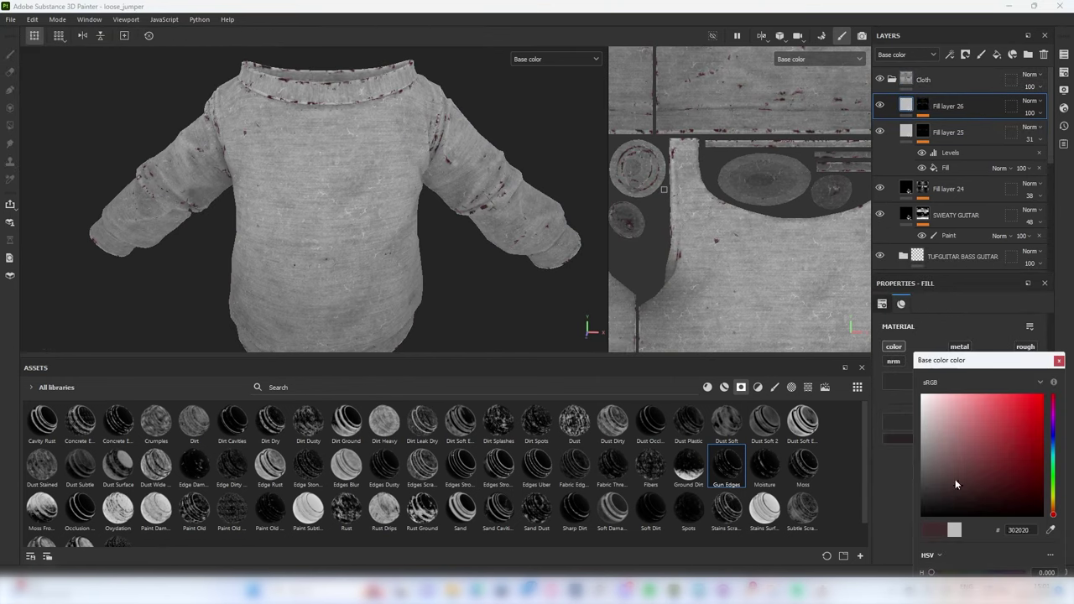
drag(940, 470, 937, 469)
Set the Gun Edges-masked layer's opacity to 89, checking the jumper in an enlarged material view
click(1035, 114)
drag(1035, 133, 1030, 133)
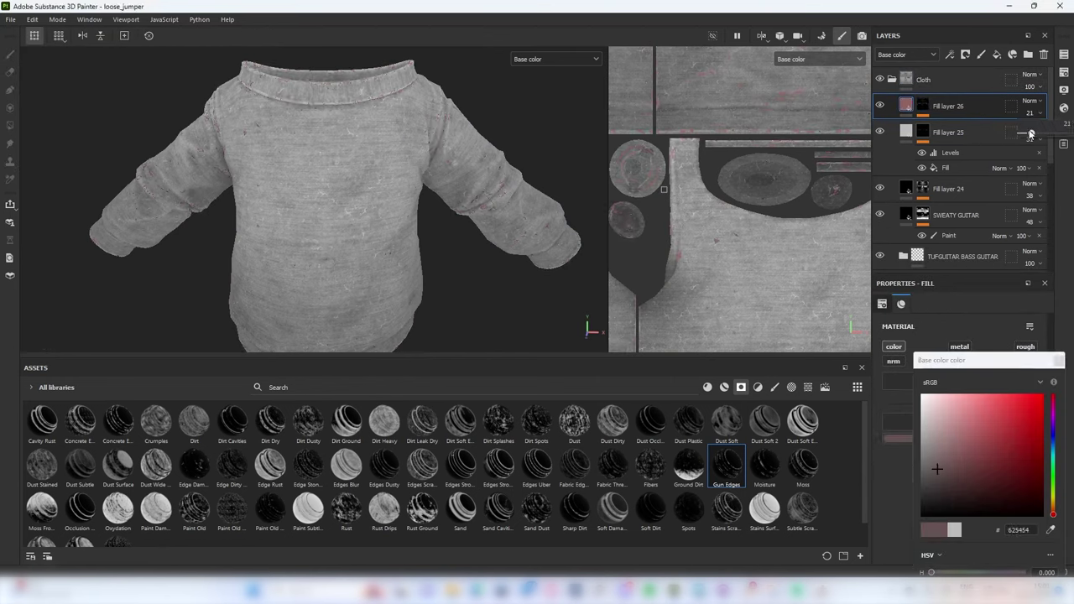
key(Tab)
key(m)
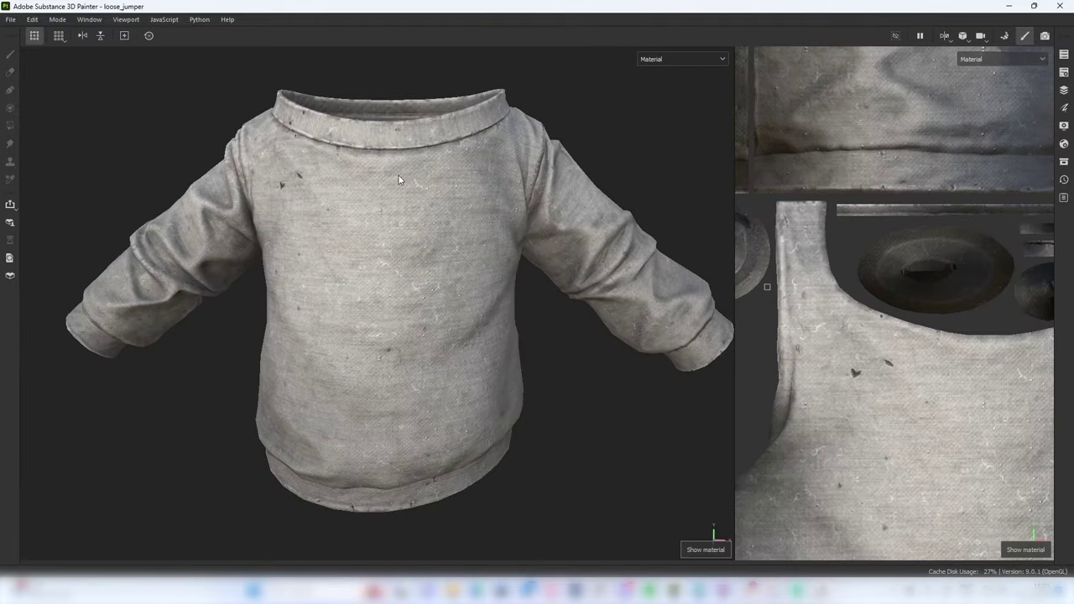
key(Tab)
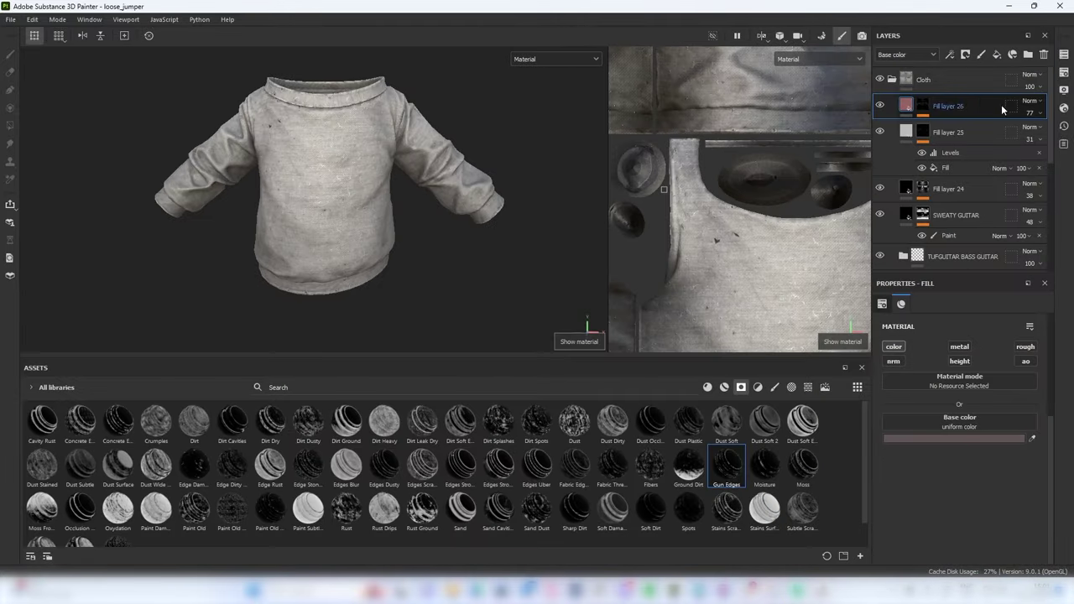
Export the updated loose_jumper textures, including the Gun Edges wear layer, with the existing export settings
click(10, 20)
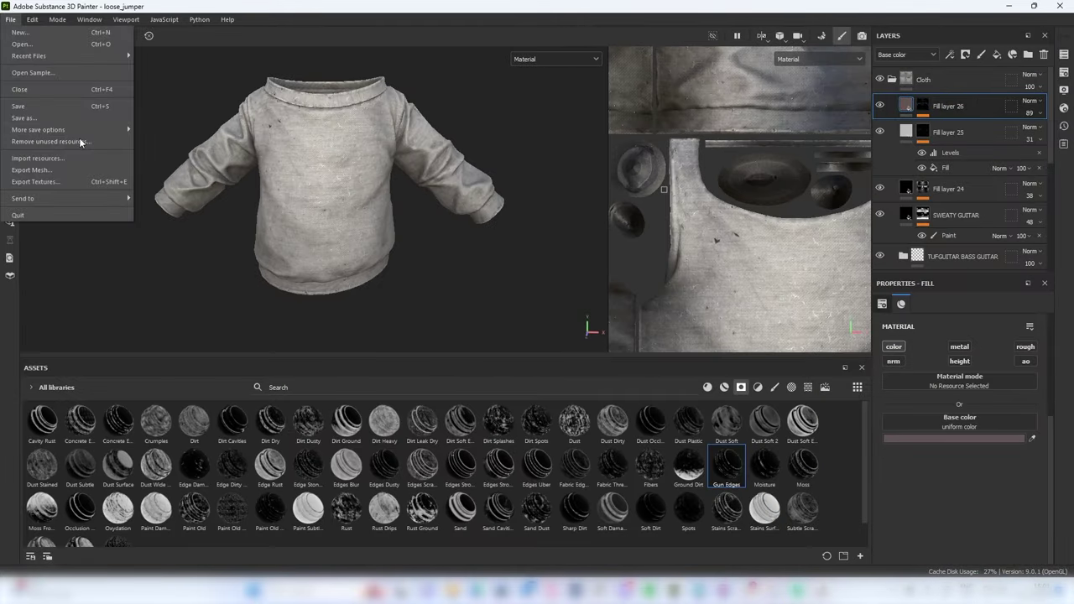
click(35, 181)
click(804, 490)
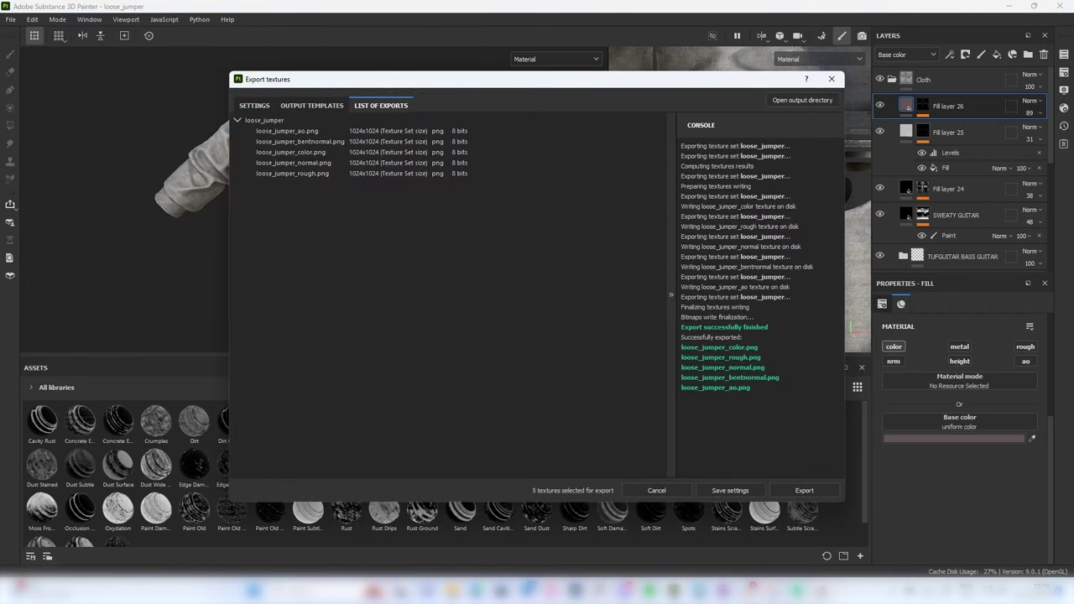
Switch to the s&box editor and examine the updated jumper on the character from several angles and distances
drag(1073, 109, 600, 2)
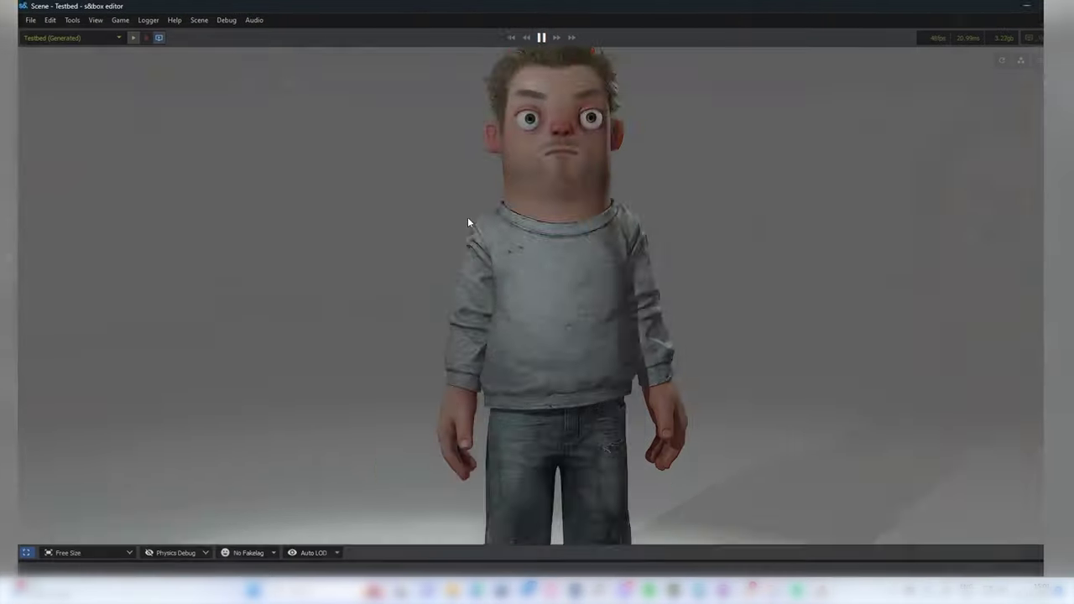
scroll(588, 277, up, 5)
drag(596, 280, 470, 286)
scroll(587, 281, up, 4)
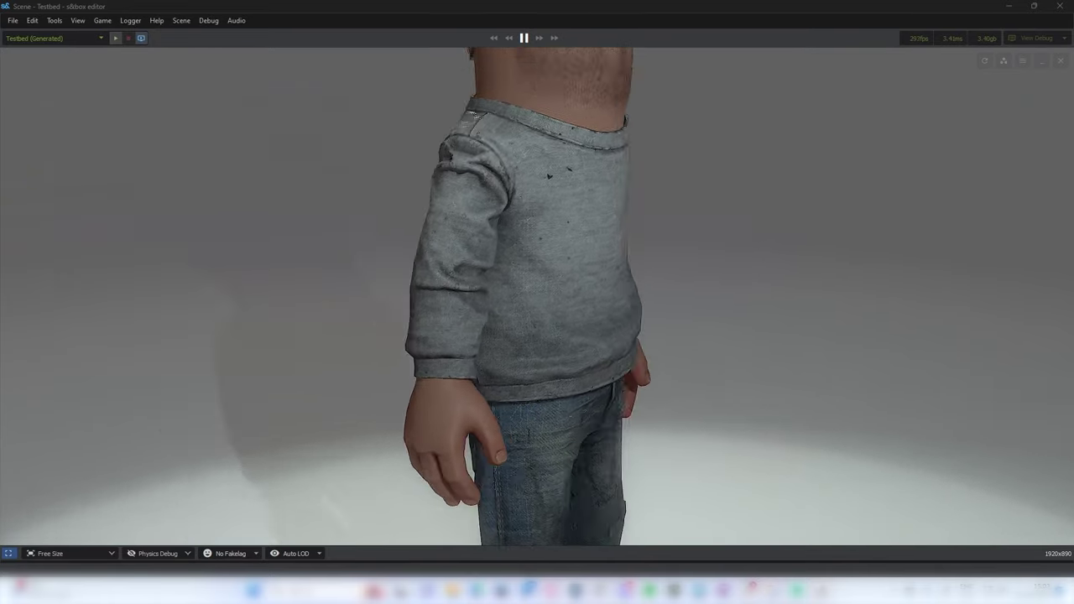
scroll(537, 302, down, 5)
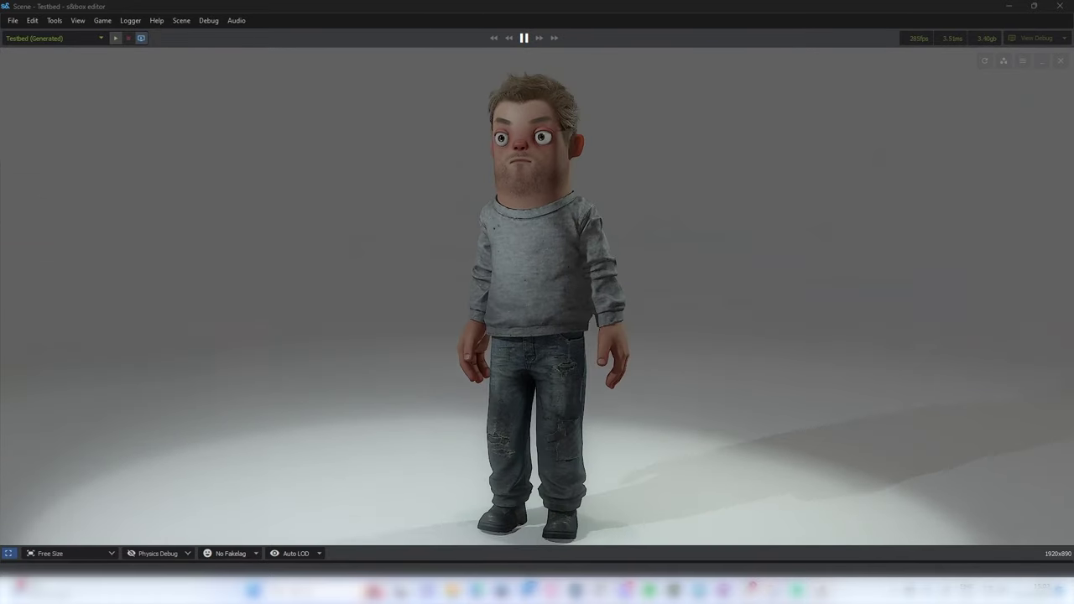